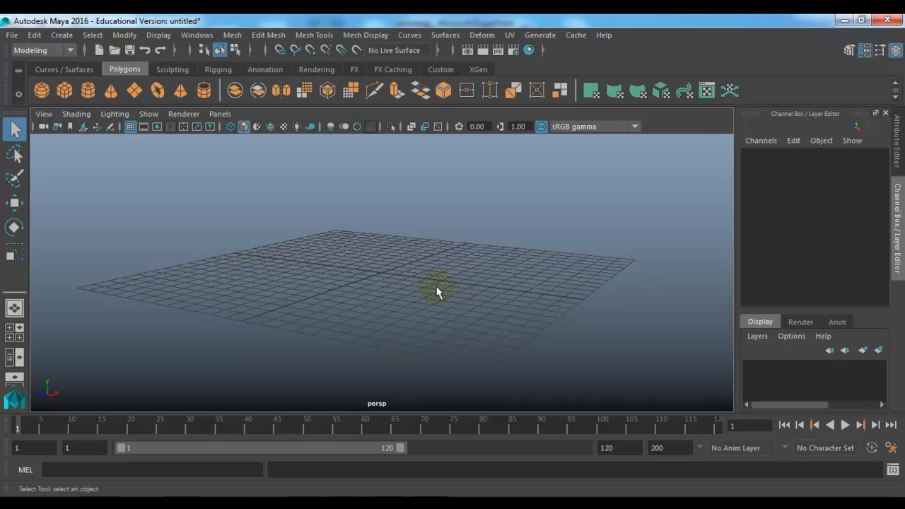
Create a polygon cube and raise it to about 0.513 on the Y axis
{"action": "left_click_drag", "start_coordinate": [431, 279], "coordinate": [461, 270], "text": "alt"}
{"action": "left_click", "coordinate": [64, 90]}
{"action": "left_click_drag", "start_coordinate": [338, 236], "coordinate": [392, 230], "text": "alt"}
{"action": "key", "text": "w"}
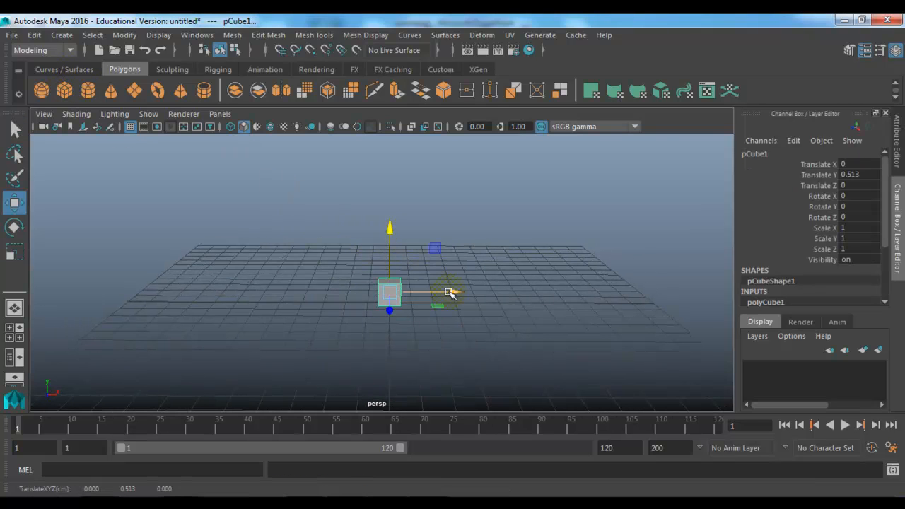
Duplicate the cube twice and space the three cubes along X at about -1.715, 0.422 and 2.585
{"action": "left_click_drag", "start_coordinate": [463, 296], "coordinate": [513, 295]}
{"action": "key", "text": "ctrl+d"}
{"action": "key", "text": "ctrl+d"}
{"action": "left_click_drag", "start_coordinate": [502, 223], "coordinate": [489, 220], "text": "alt"}
{"action": "right_click_drag", "start_coordinate": [489, 220], "coordinate": [533, 257], "text": "alt"}
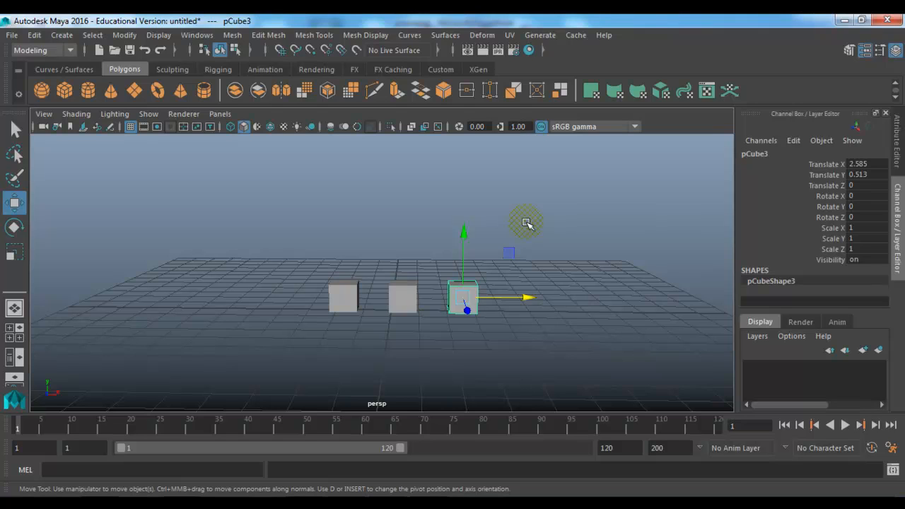
Try moving and uniformly scaling pCube3 on its own, undoing each change
{"action": "left_click_drag", "start_coordinate": [527, 224], "coordinate": [479, 245]}
{"action": "key", "text": "ctrl+z"}
{"action": "key", "text": "r"}
{"action": "left_click_drag", "start_coordinate": [462, 297], "coordinate": [531, 291]}
{"action": "key", "text": "ctrl+z"}
Try scaling pCube2 and rotating it about -50.6 degrees around Z, undoing each change
{"action": "left_click", "coordinate": [402, 297]}
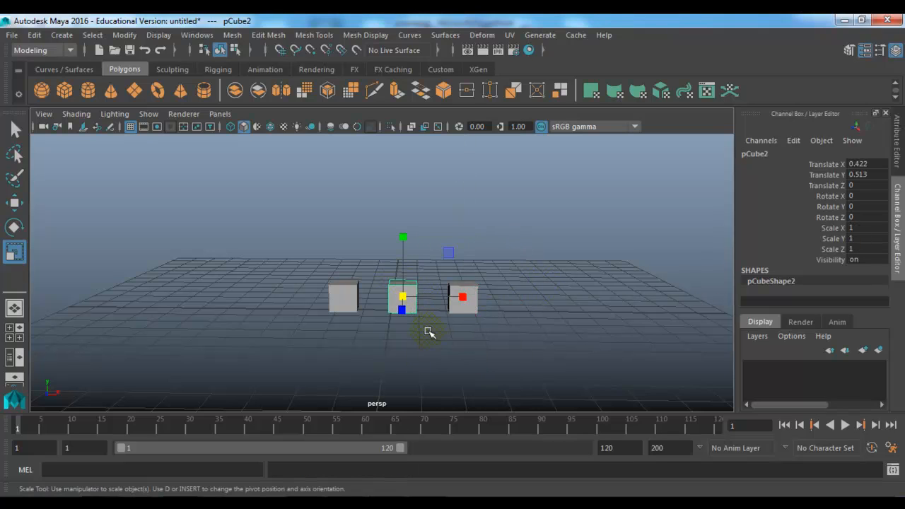
{"action": "left_click_drag", "start_coordinate": [401, 297], "coordinate": [403, 296]}
{"action": "key", "text": "ctrl+z"}
{"action": "key", "text": "e"}
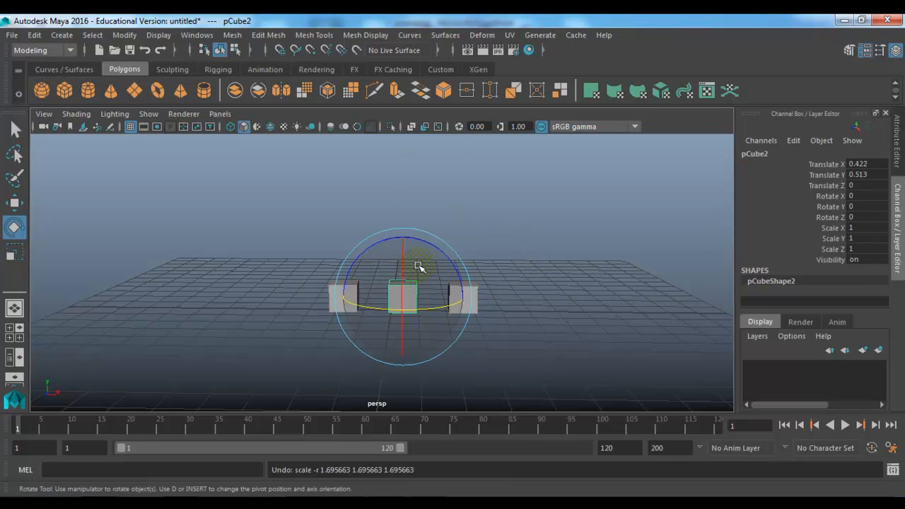
{"action": "left_click_drag", "start_coordinate": [426, 242], "coordinate": [460, 283]}
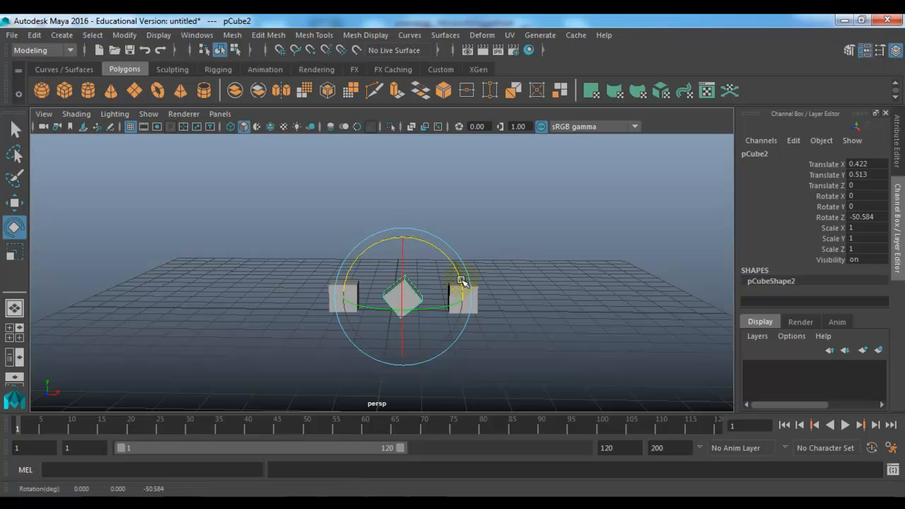
{"action": "key", "text": "ctrl+z"}
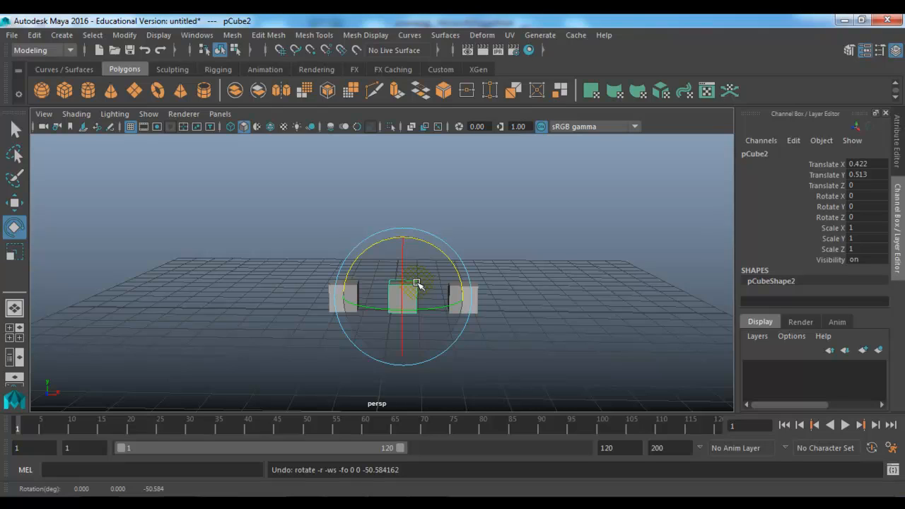
Clear the selection and open the Outliner
{"action": "left_click", "coordinate": [297, 248]}
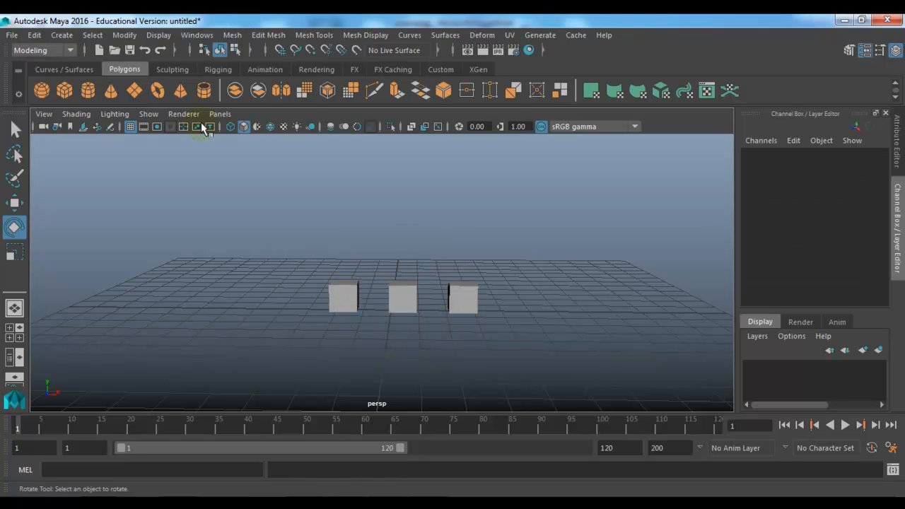
{"action": "left_click", "coordinate": [193, 36]}
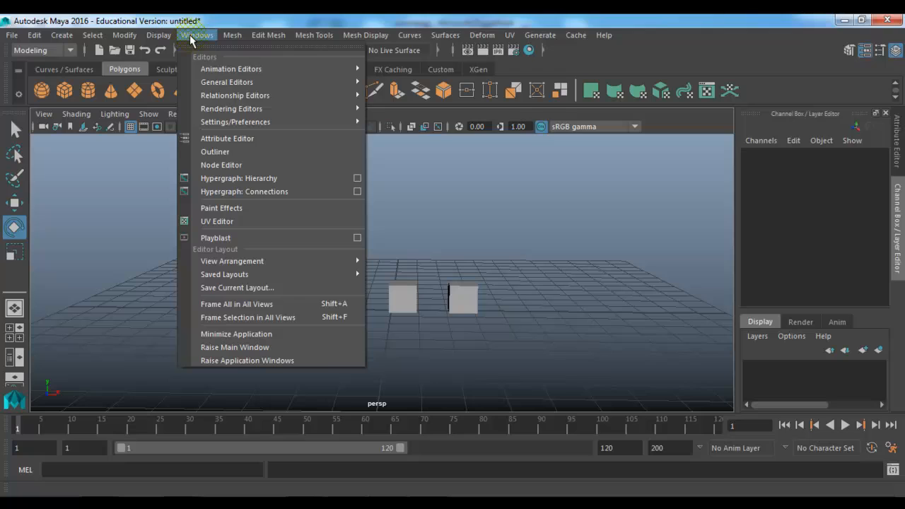
{"action": "left_click", "coordinate": [213, 150]}
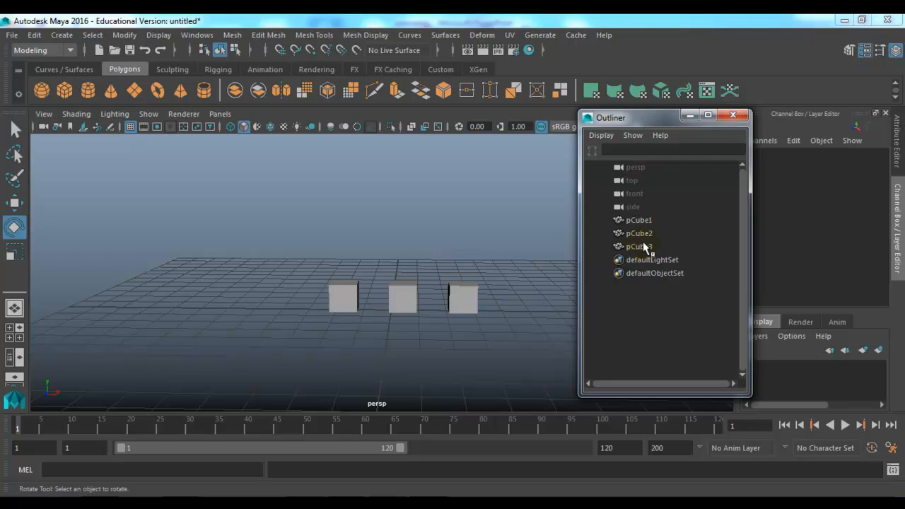
Inspect pCube1, pCube2 and pCube3 by selecting each from the Outliner, ending with nothing selected
{"action": "left_click", "coordinate": [640, 220]}
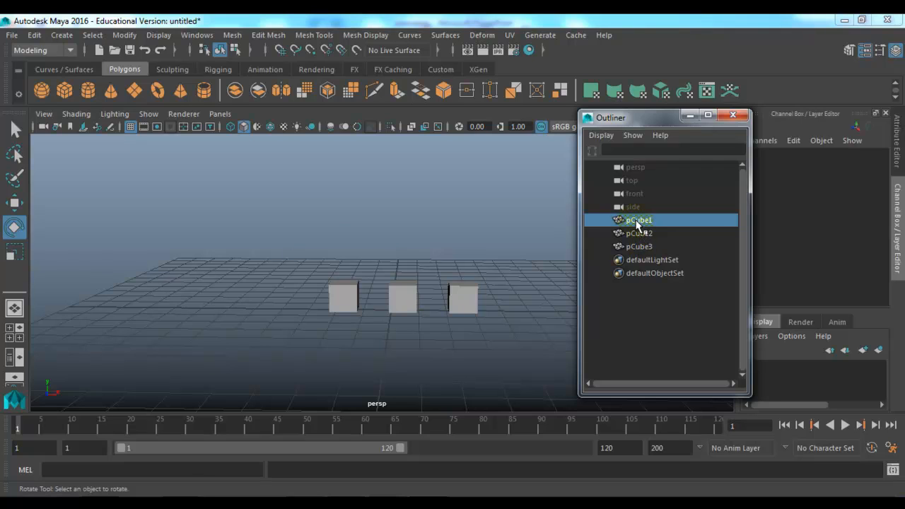
{"action": "left_click", "coordinate": [639, 233]}
{"action": "left_click", "coordinate": [639, 241]}
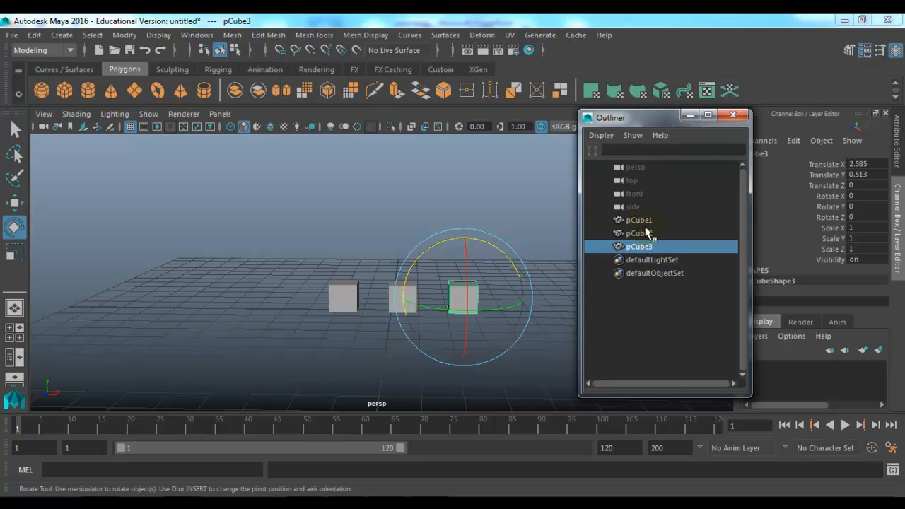
{"action": "left_click", "coordinate": [472, 181]}
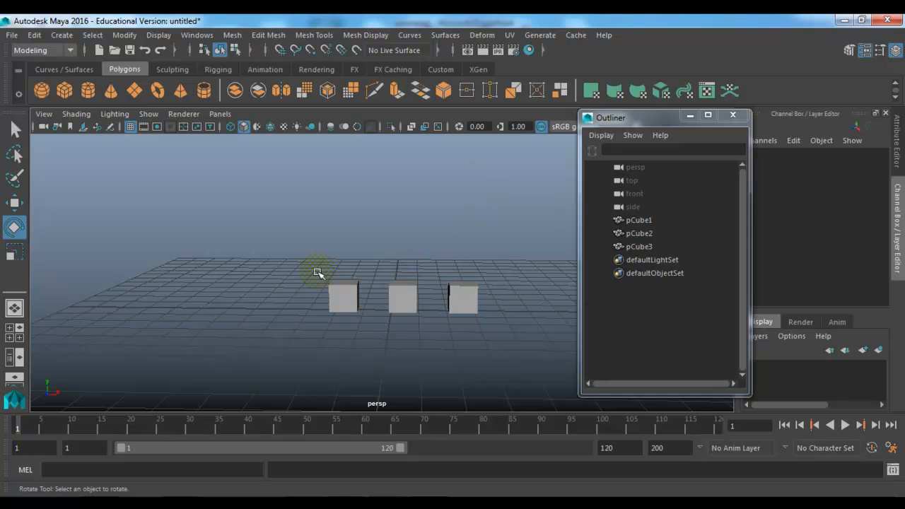
Select all three cubes in the viewport and group them
{"action": "left_click_drag", "start_coordinate": [317, 272], "coordinate": [340, 324]}
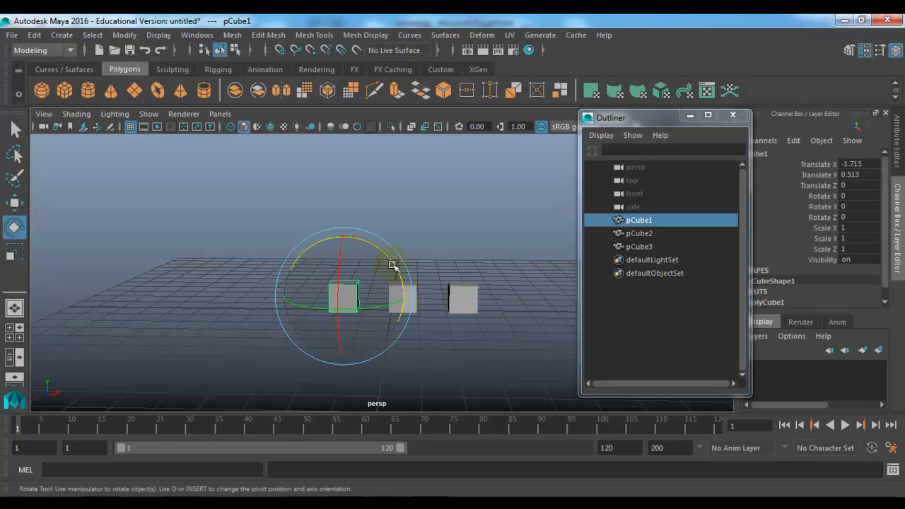
{"action": "left_click_drag", "start_coordinate": [414, 269], "coordinate": [447, 288], "text": "shift"}
{"action": "left_click_drag", "start_coordinate": [525, 247], "coordinate": [460, 356], "text": "shift"}
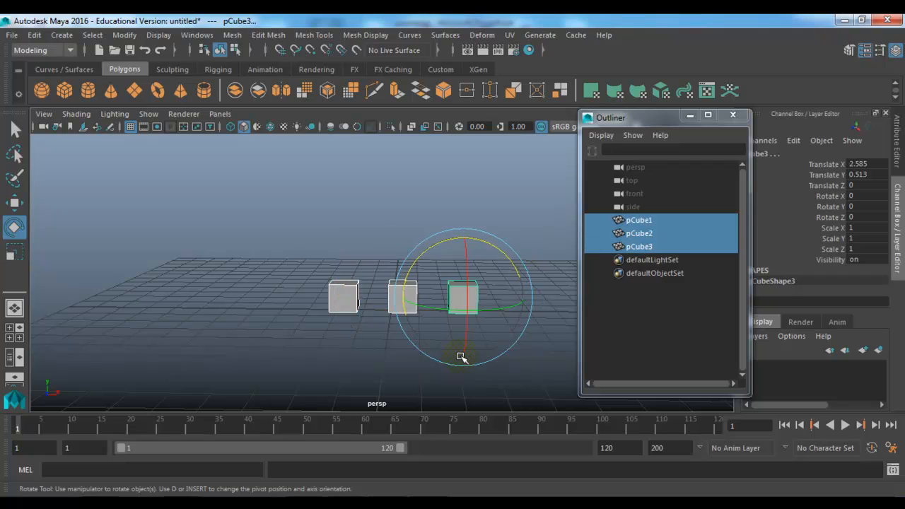
{"action": "left_click", "coordinate": [34, 35]}
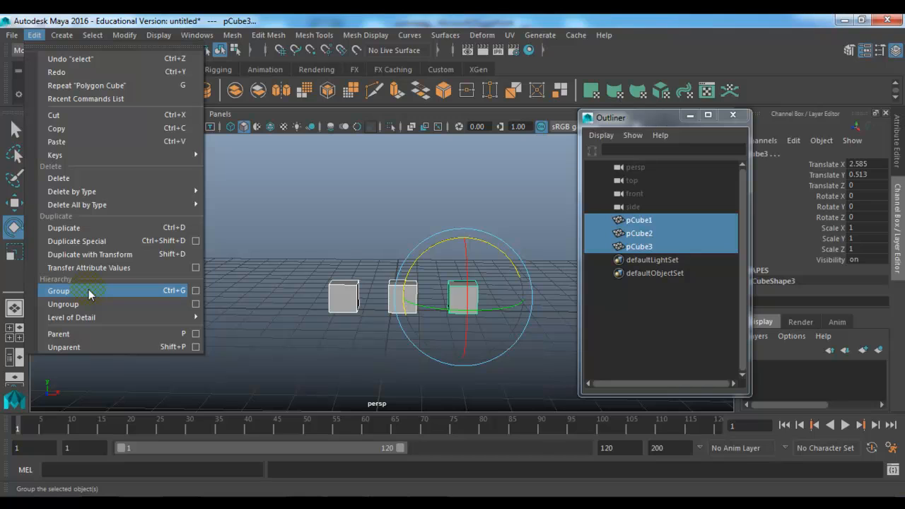
{"action": "left_click", "coordinate": [89, 289]}
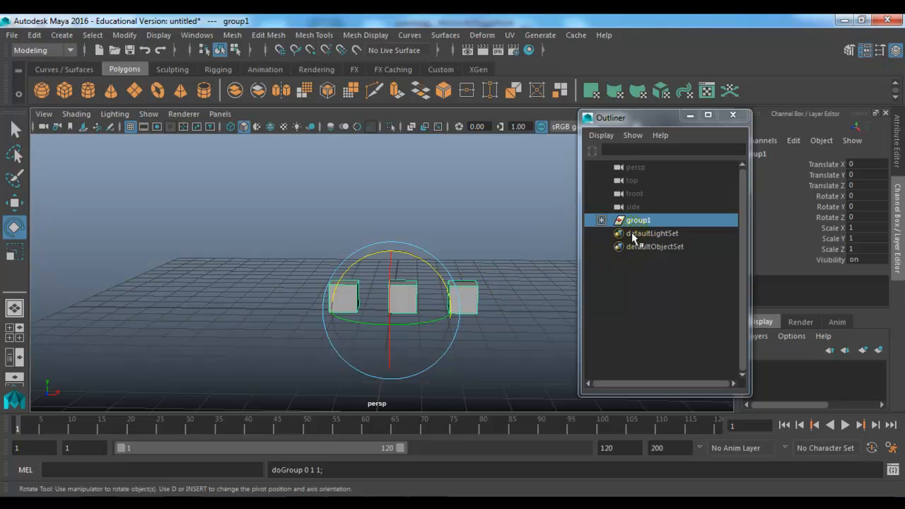
Expand the new group in the Outliner and inspect its three member cubes one at a time
{"action": "left_click", "coordinate": [601, 219]}
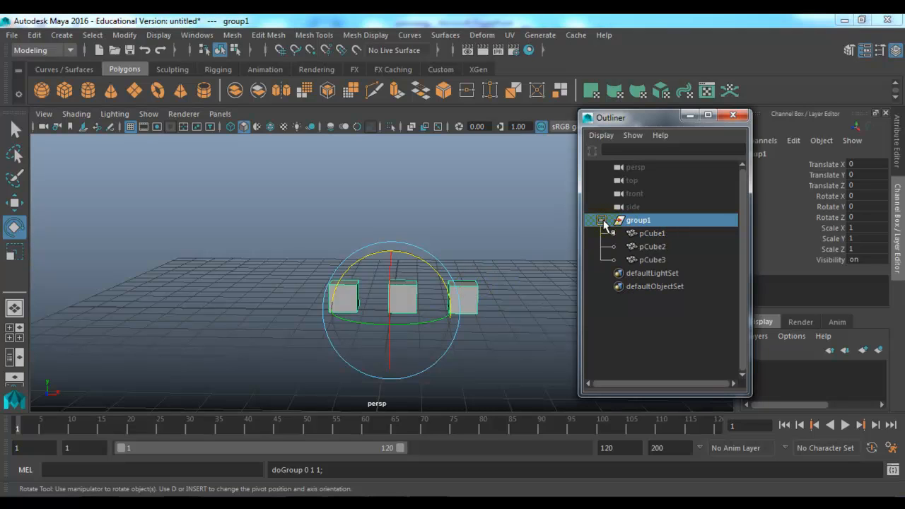
{"action": "left_click", "coordinate": [644, 234]}
{"action": "left_click", "coordinate": [651, 247]}
{"action": "left_click", "coordinate": [652, 260]}
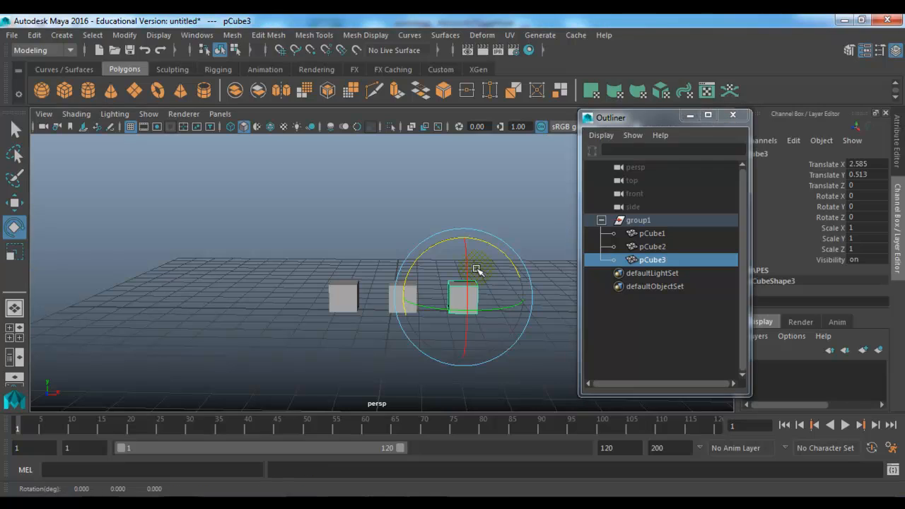
Try moving pCube3 independently inside the group, and undo the move
{"action": "key", "text": "w"}
{"action": "left_click_drag", "start_coordinate": [458, 296], "coordinate": [457, 270]}
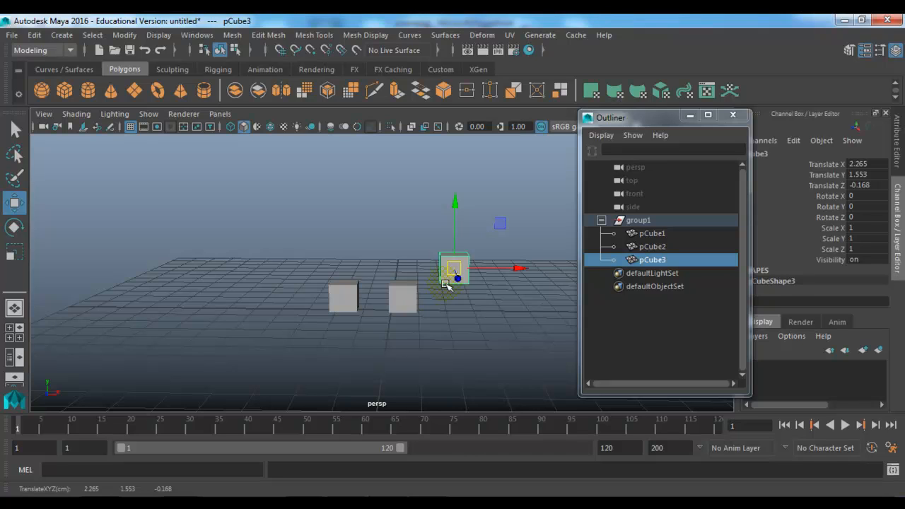
{"action": "mouse_move", "coordinate": [446, 285]}
{"action": "left_mouse_down"}
{"action": "mouse_move", "coordinate": [449, 309]}
{"action": "mouse_move", "coordinate": [438, 290]}
{"action": "mouse_move", "coordinate": [442, 298]}
{"action": "left_mouse_up"}
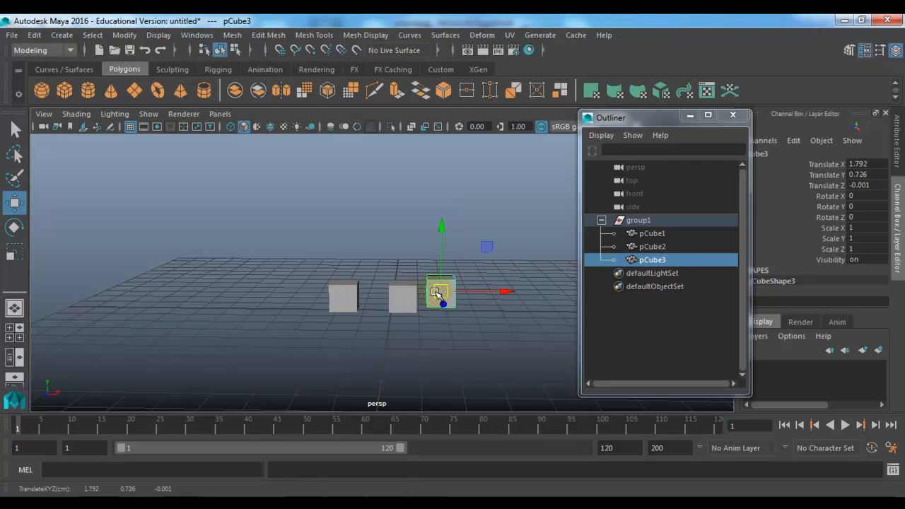
{"action": "key", "text": "ctrl+z"}
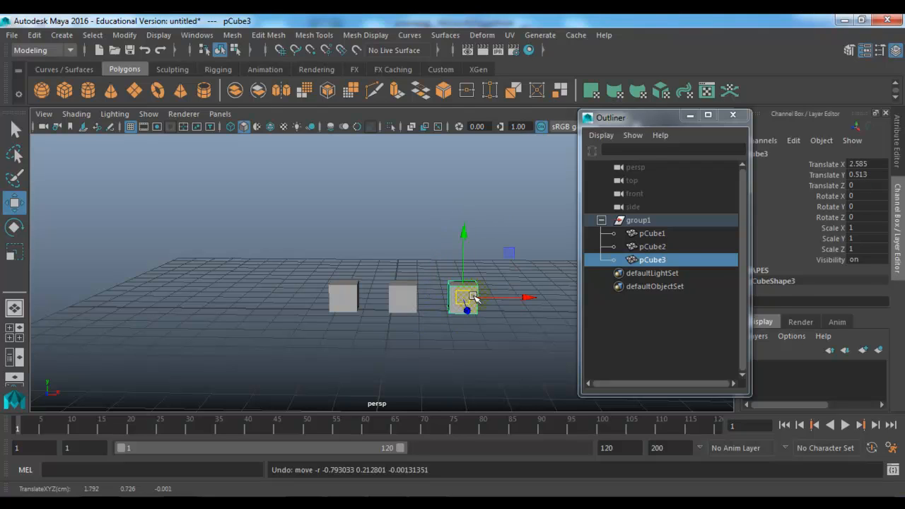
Try moving the whole group of cubes, undo the move and collapse the group in the Outliner
{"action": "left_click", "coordinate": [658, 221]}
{"action": "left_click_drag", "start_coordinate": [393, 310], "coordinate": [376, 281]}
{"action": "key", "text": "ctrl+z"}
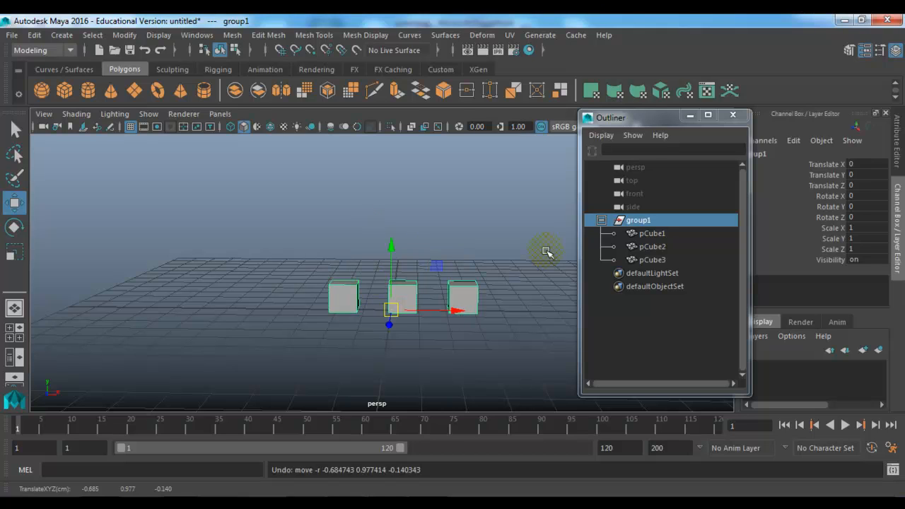
{"action": "left_click", "coordinate": [600, 221]}
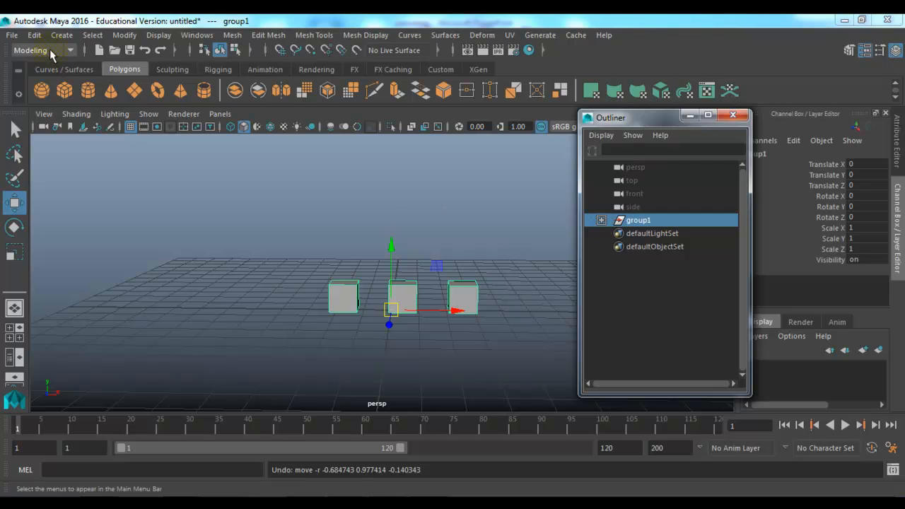
Ungroup the three cubes and clear the selection
{"action": "left_click", "coordinate": [34, 35]}
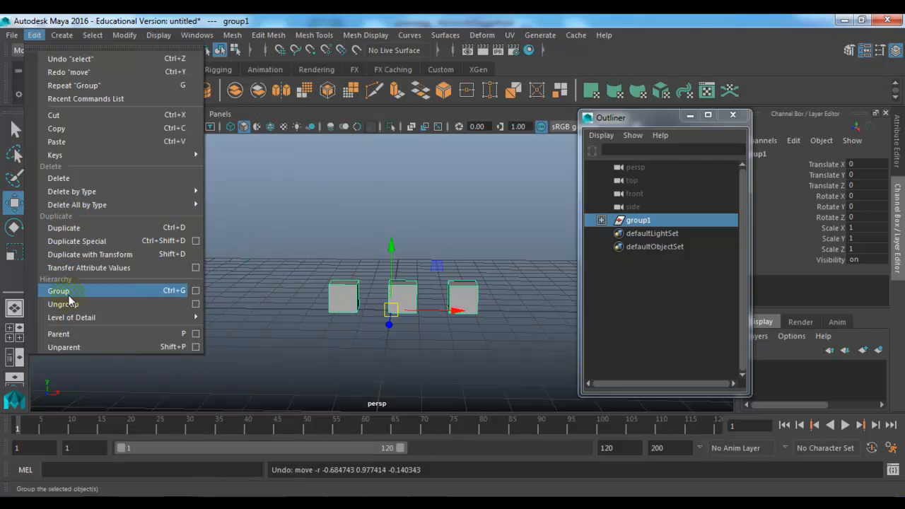
{"action": "left_click", "coordinate": [63, 304]}
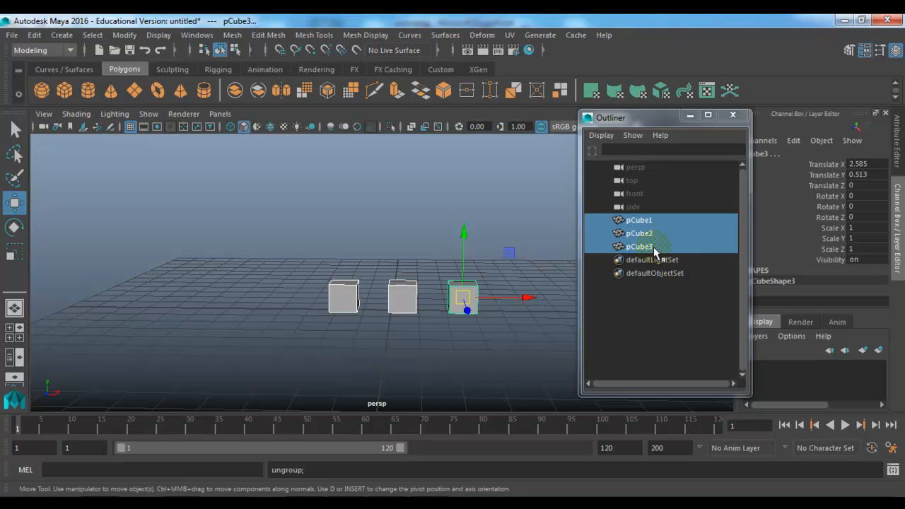
{"action": "left_click", "coordinate": [495, 198]}
Try selecting the cubes individually and as a pair, and moving pCube2, undoing the move and clearing the selection
{"action": "middle_click_drag", "start_coordinate": [435, 241], "coordinate": [406, 259], "text": "alt"}
{"action": "left_click_drag", "start_coordinate": [371, 257], "coordinate": [457, 303], "text": "alt"}
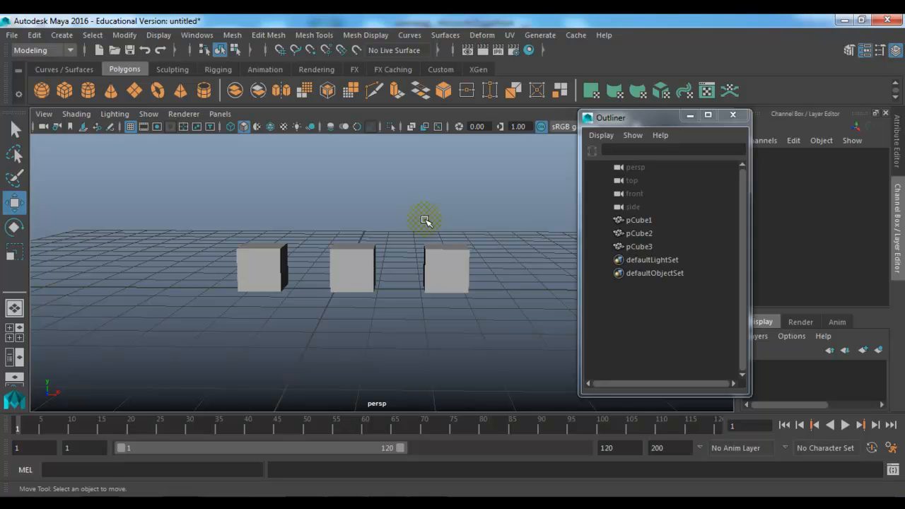
{"action": "left_click_drag", "start_coordinate": [217, 208], "coordinate": [299, 351]}
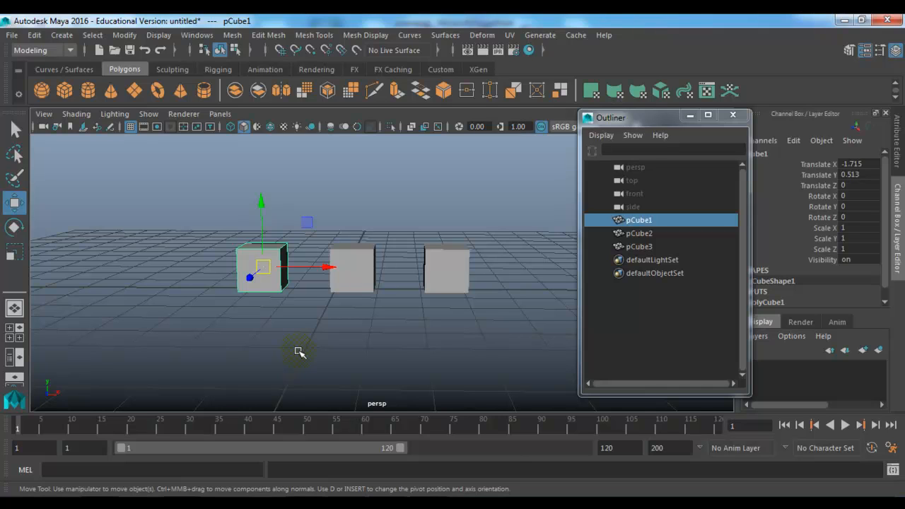
{"action": "left_click", "coordinate": [299, 352]}
{"action": "left_click_drag", "start_coordinate": [343, 246], "coordinate": [356, 307]}
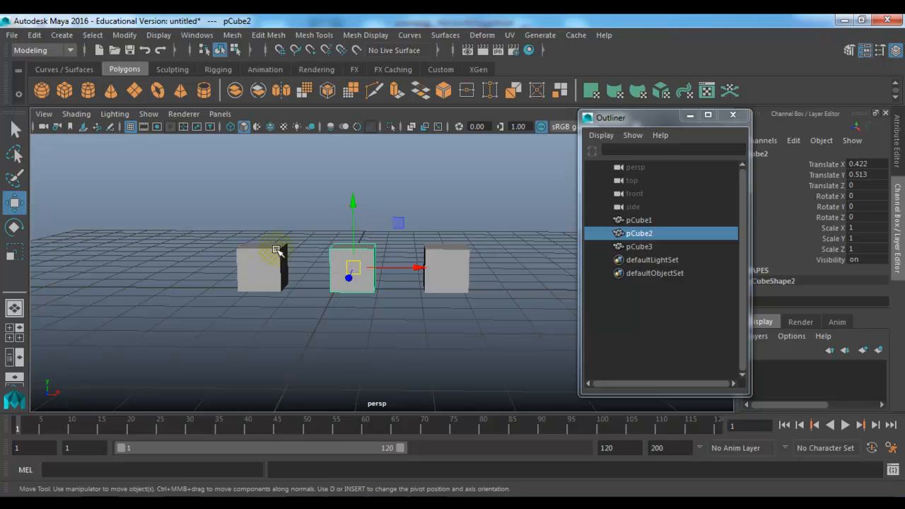
{"action": "left_click_drag", "start_coordinate": [400, 223], "coordinate": [439, 312]}
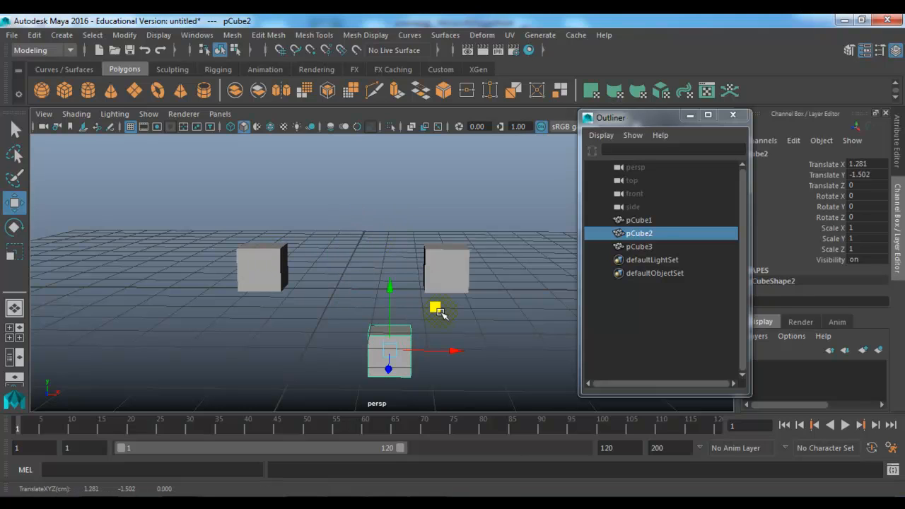
{"action": "key", "text": "ctrl+z"}
{"action": "left_click", "coordinate": [446, 284]}
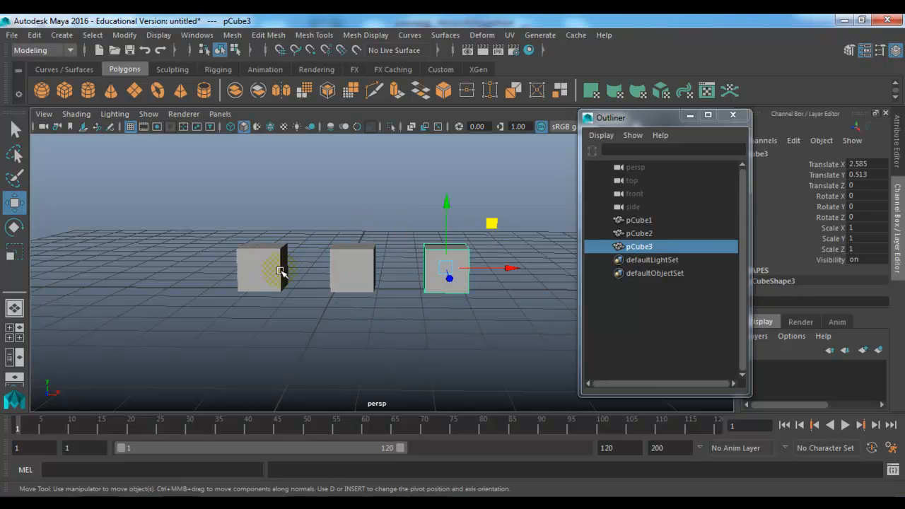
{"action": "left_click", "coordinate": [328, 299]}
{"action": "left_click_drag", "start_coordinate": [347, 216], "coordinate": [453, 311]}
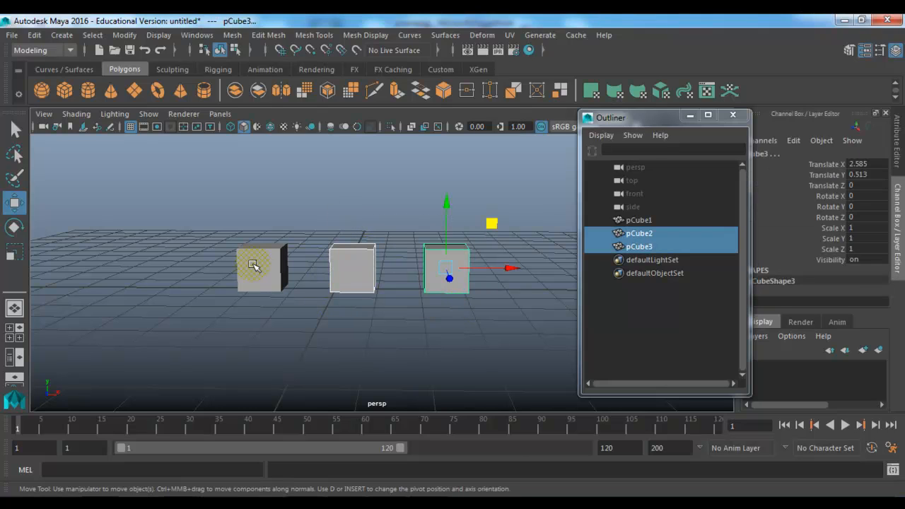
{"action": "left_click", "coordinate": [325, 350]}
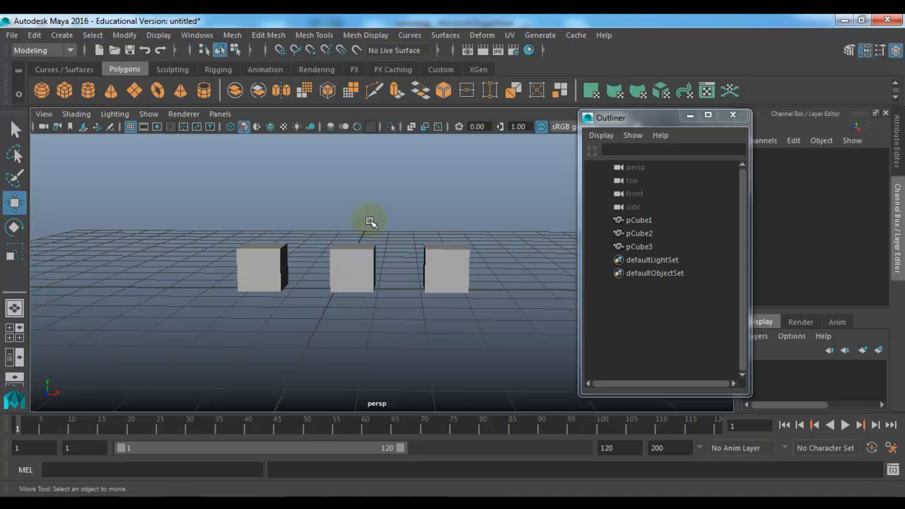
Parent pCube3 and pCube2 to pCube1
{"action": "left_click", "coordinate": [454, 275]}
{"action": "left_click", "coordinate": [347, 279], "text": "shift"}
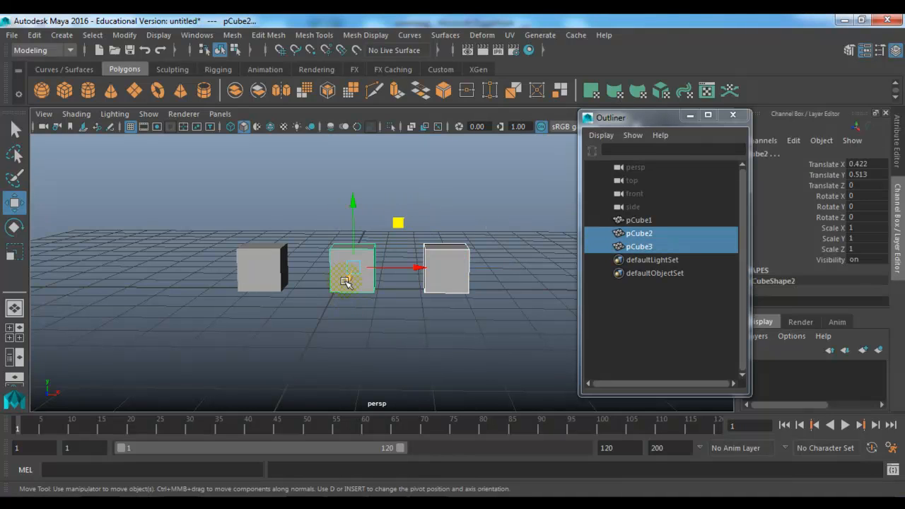
{"action": "left_click", "coordinate": [282, 257], "text": "shift"}
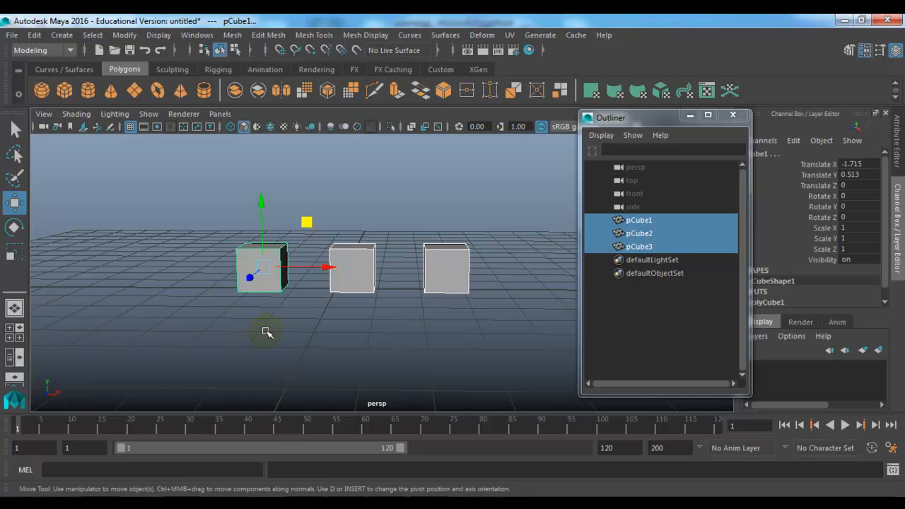
{"action": "left_click", "coordinate": [33, 35]}
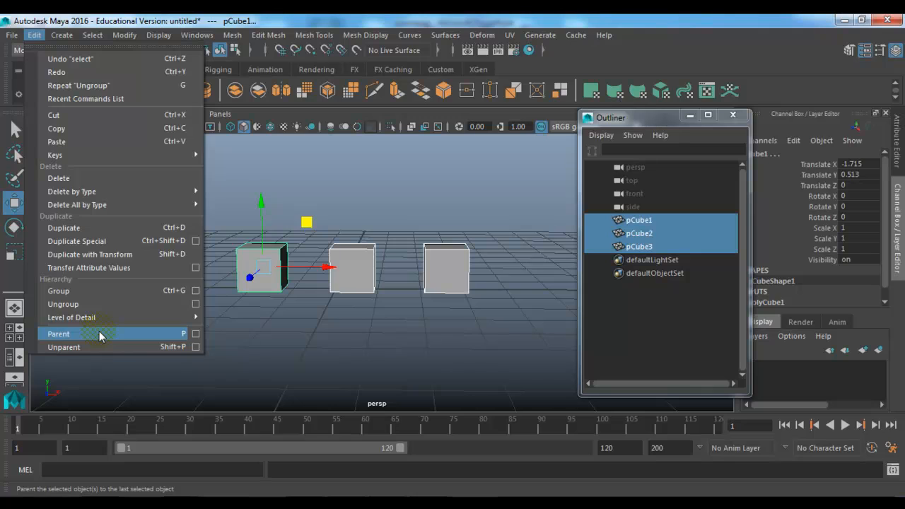
{"action": "left_click", "coordinate": [99, 335]}
{"action": "left_click", "coordinate": [100, 332]}
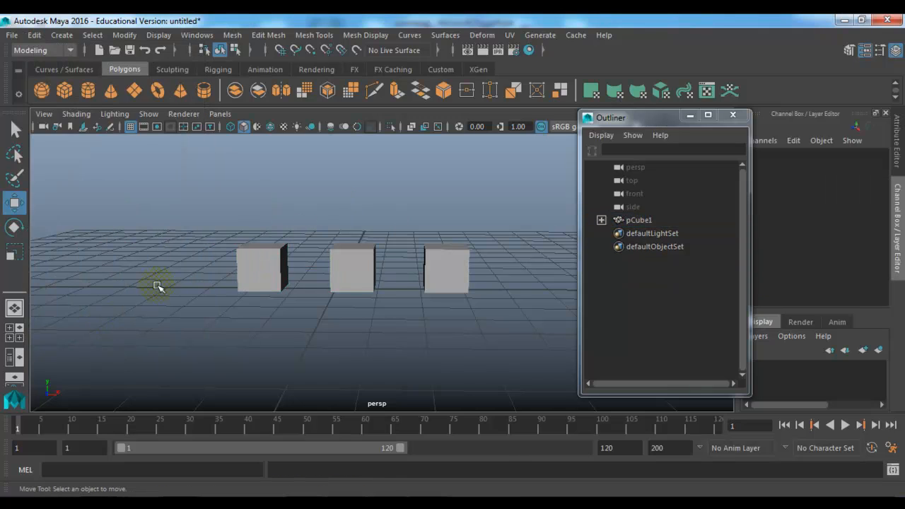
Select pCube1, expand it in the Outliner to check its child cubes, and clear the selection
{"action": "left_click_drag", "start_coordinate": [207, 212], "coordinate": [256, 347]}
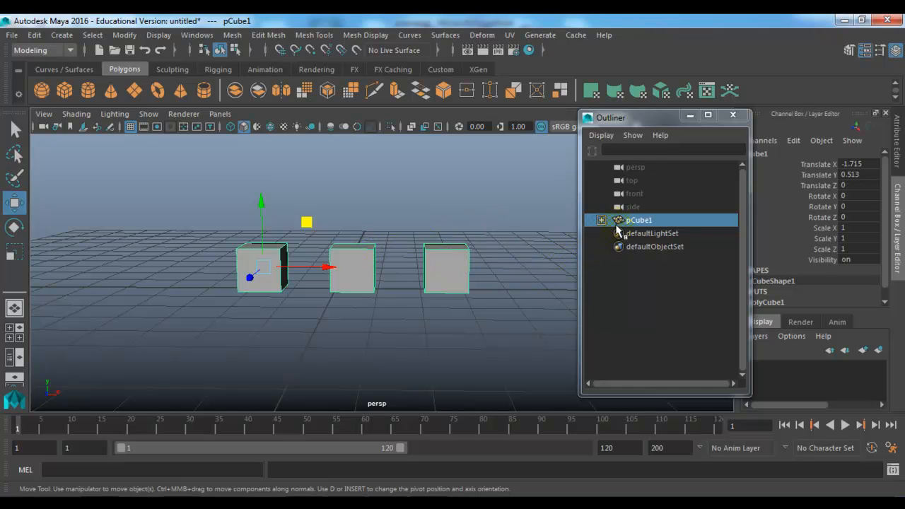
{"action": "middle_click_drag", "start_coordinate": [617, 223], "coordinate": [654, 224]}
{"action": "middle_click_drag", "start_coordinate": [655, 223], "coordinate": [660, 245]}
{"action": "left_click", "coordinate": [651, 246]}
{"action": "left_click", "coordinate": [652, 234]}
{"action": "left_click", "coordinate": [496, 344]}
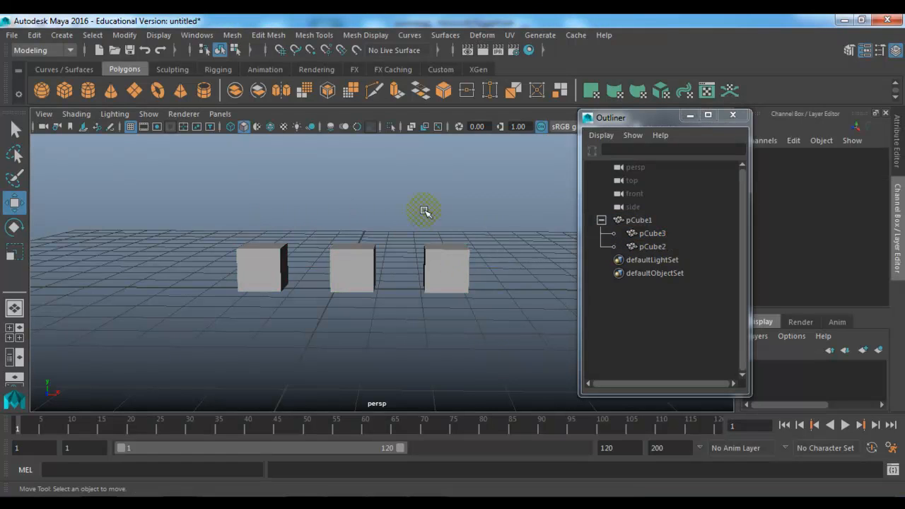
Try moving the child pCube3 alone and the parent pCube1 with its children, and undo the moves
{"action": "left_click_drag", "start_coordinate": [424, 211], "coordinate": [478, 307]}
{"action": "mouse_move", "coordinate": [444, 268]}
{"action": "left_mouse_down"}
{"action": "mouse_move", "coordinate": [428, 177]}
{"action": "mouse_move", "coordinate": [413, 162]}
{"action": "mouse_move", "coordinate": [446, 182]}
{"action": "mouse_move", "coordinate": [445, 267]}
{"action": "left_mouse_up"}
{"action": "left_click_drag", "start_coordinate": [242, 211], "coordinate": [234, 230]}
{"action": "key", "text": "ctrl+z"}
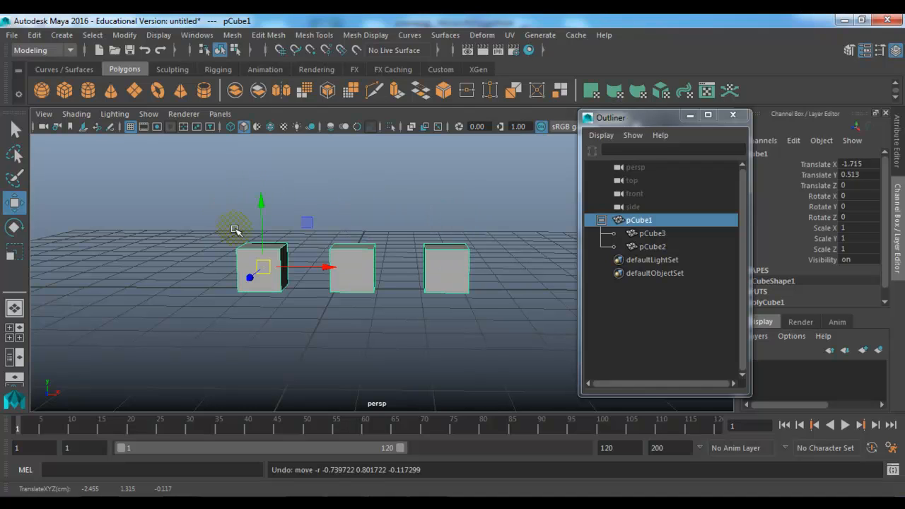
{"action": "left_click_drag", "start_coordinate": [258, 262], "coordinate": [297, 239]}
{"action": "key", "text": "ctrl+z"}
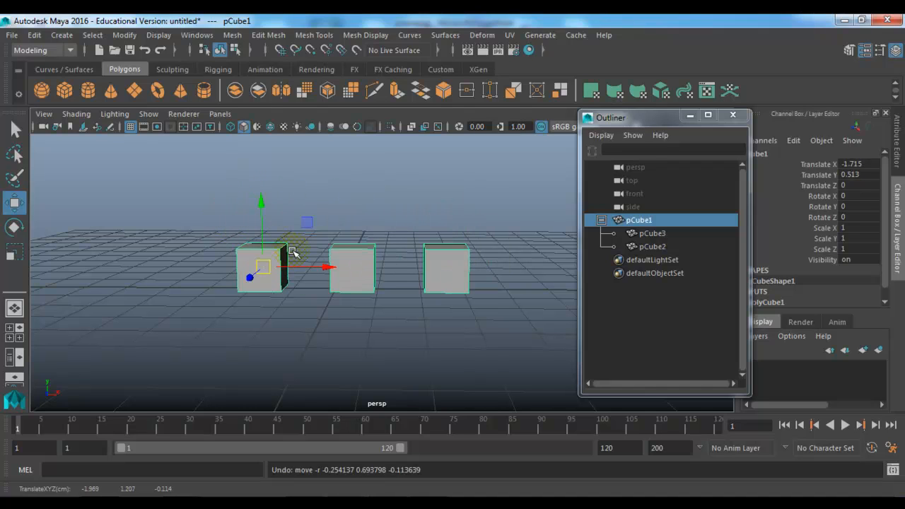
Try rotating the parent pCube1 about the Z axis together with its children, and undo the rotation
{"action": "key", "text": "e"}
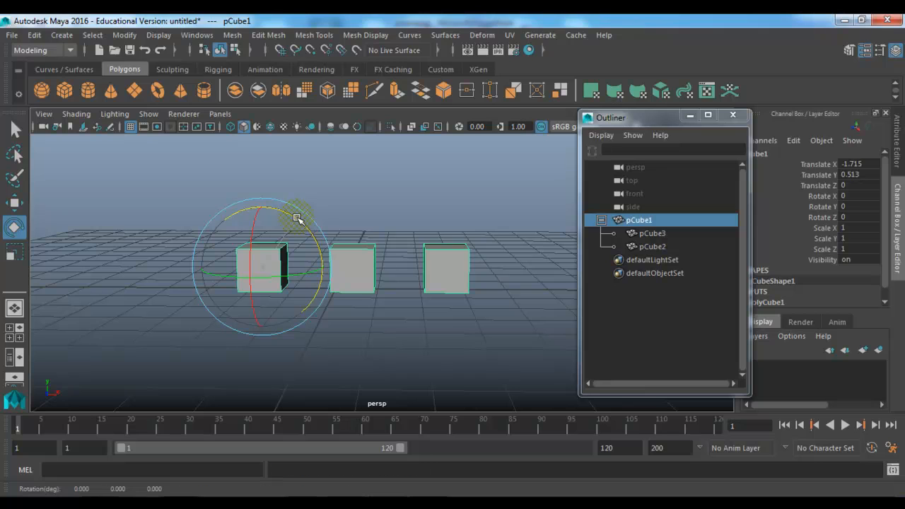
{"action": "left_click_drag", "start_coordinate": [296, 218], "coordinate": [282, 251]}
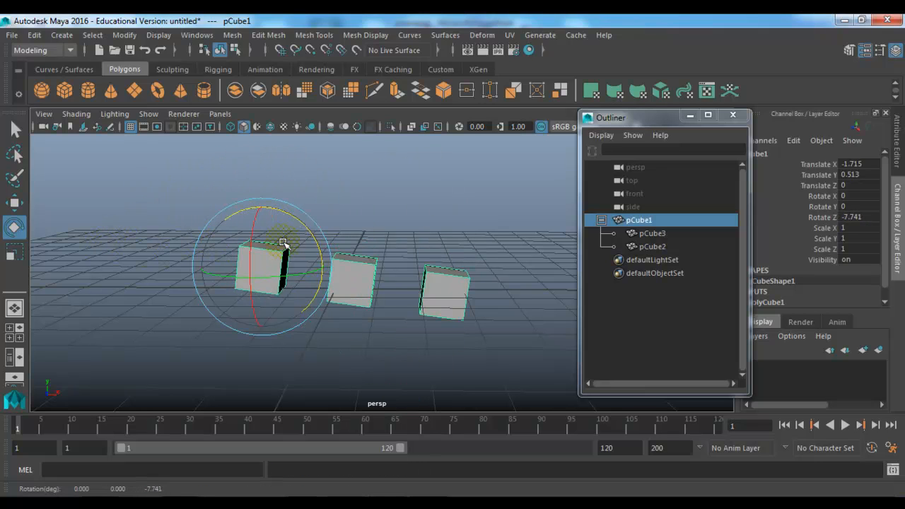
{"action": "key", "text": "ctrl+z"}
{"action": "scroll", "coordinate": [379, 265], "scroll_direction": "down", "scroll_amount": 2}
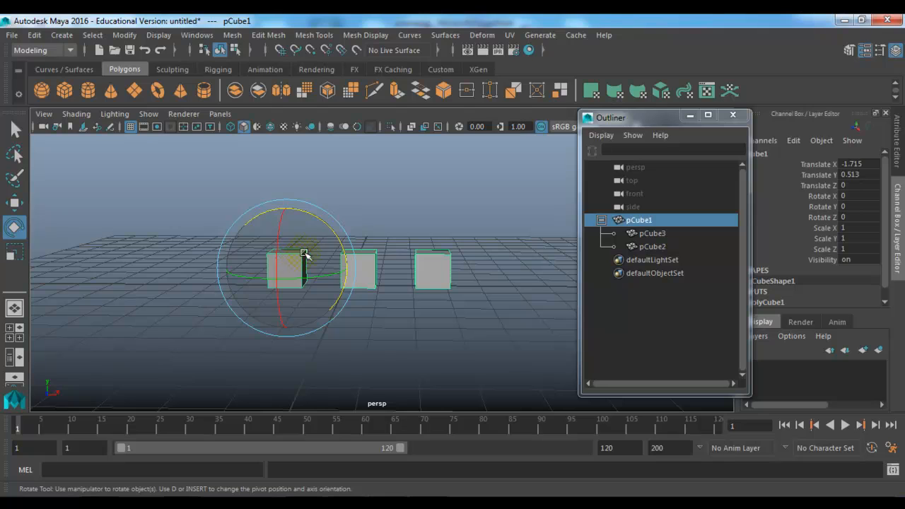
Try rotating the child pCube2 on its own and the parent pCube1 again, undoing each rotation
{"action": "left_click", "coordinate": [372, 258]}
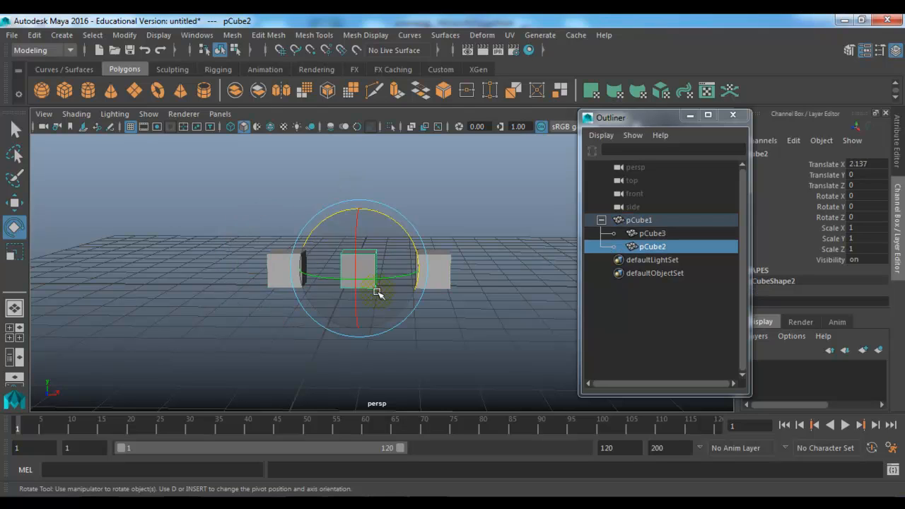
{"action": "left_click_drag", "start_coordinate": [400, 225], "coordinate": [356, 234]}
{"action": "key", "text": "ctrl+z"}
{"action": "left_click_drag", "start_coordinate": [243, 243], "coordinate": [290, 297]}
{"action": "left_click_drag", "start_coordinate": [326, 224], "coordinate": [298, 251]}
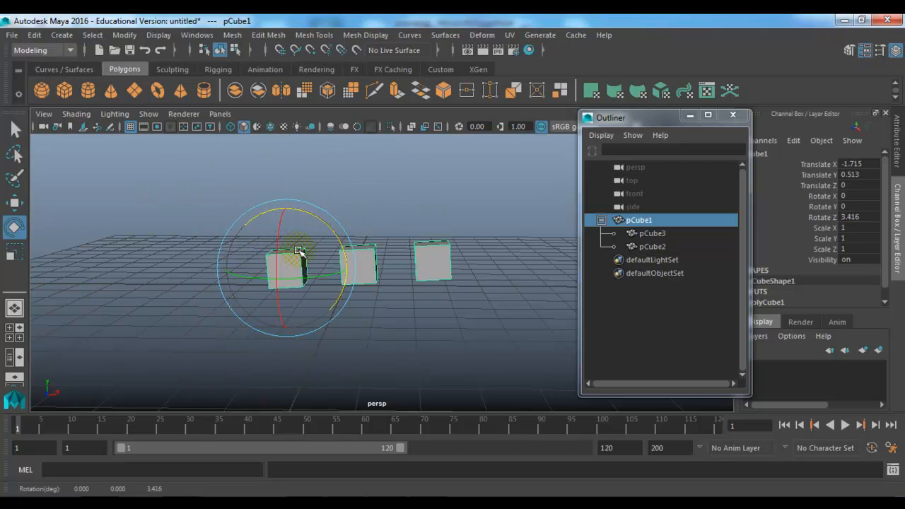
{"action": "key", "text": "ctrl+z"}
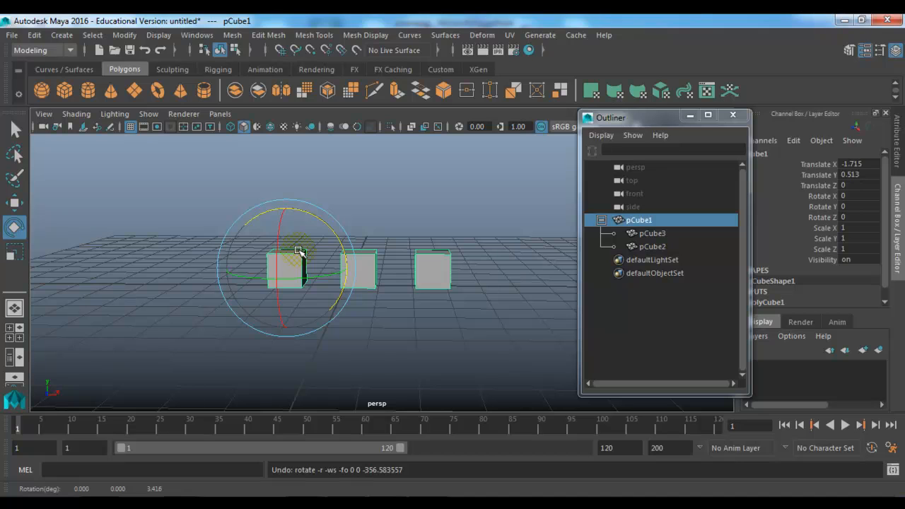
Try moving the child cubes independently, pCube2 up above the grid and pCube3 forward
{"action": "left_click", "coordinate": [404, 186]}
{"action": "left_click_drag", "start_coordinate": [355, 227], "coordinate": [391, 300]}
{"action": "key", "text": "w"}
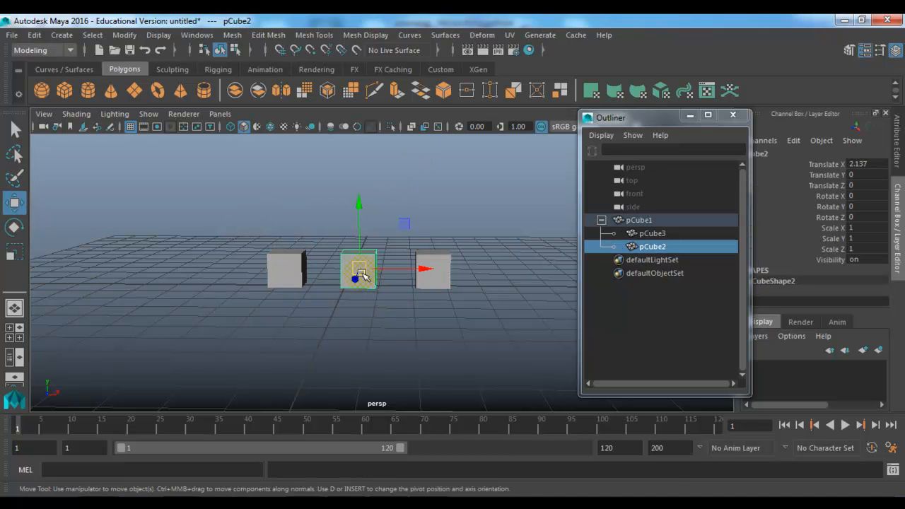
{"action": "left_click_drag", "start_coordinate": [362, 274], "coordinate": [384, 167]}
{"action": "left_click_drag", "start_coordinate": [375, 258], "coordinate": [389, 239], "text": "alt"}
{"action": "left_click_drag", "start_coordinate": [337, 172], "coordinate": [369, 167]}
{"action": "left_click_drag", "start_coordinate": [352, 273], "coordinate": [380, 273], "text": "alt"}
{"action": "left_click_drag", "start_coordinate": [380, 246], "coordinate": [442, 315]}
{"action": "left_click_drag", "start_coordinate": [431, 307], "coordinate": [188, 307], "text": "alt"}
Try moving the parent pCube1 in several directions together with its displaced children
{"action": "left_click_drag", "start_coordinate": [200, 216], "coordinate": [232, 242]}
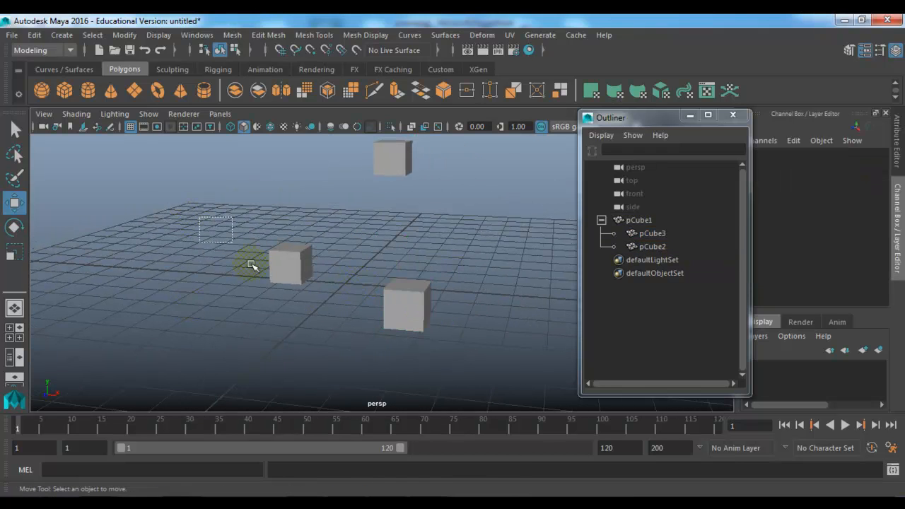
{"action": "left_click", "coordinate": [268, 272]}
{"action": "left_click_drag", "start_coordinate": [268, 273], "coordinate": [183, 318], "text": "alt"}
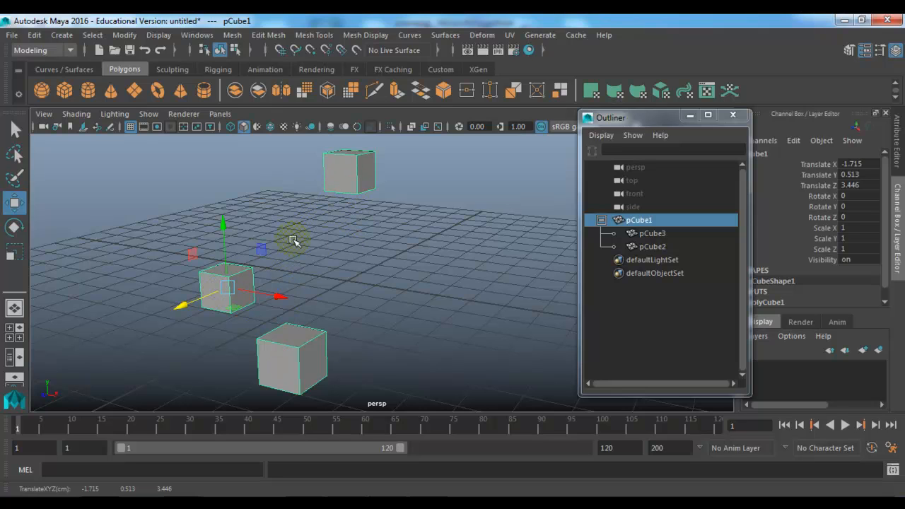
{"action": "left_click_drag", "start_coordinate": [286, 329], "coordinate": [323, 307], "text": "alt"}
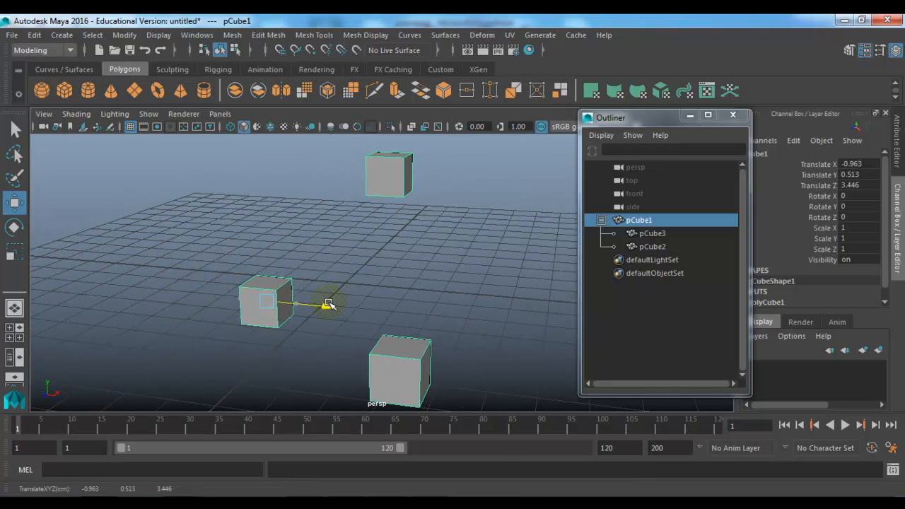
{"action": "left_click_drag", "start_coordinate": [259, 298], "coordinate": [243, 242]}
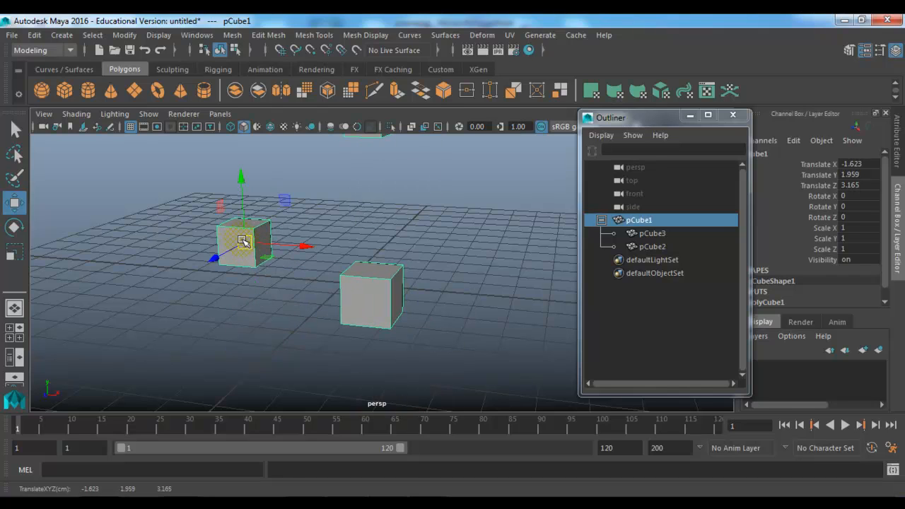
Undo the moves of pCube1 and both child cubes, and clear the selection
{"action": "key", "text": "ctrl+z"}
{"action": "key", "text": "ctrl+z"}
{"action": "key", "text": "ctrl+z"}
{"action": "key", "text": "ctrl+z"}
{"action": "key", "text": "ctrl+z"}
{"action": "key", "text": "ctrl+z"}
{"action": "key", "text": "ctrl+z"}
{"action": "key", "text": "ctrl+z"}
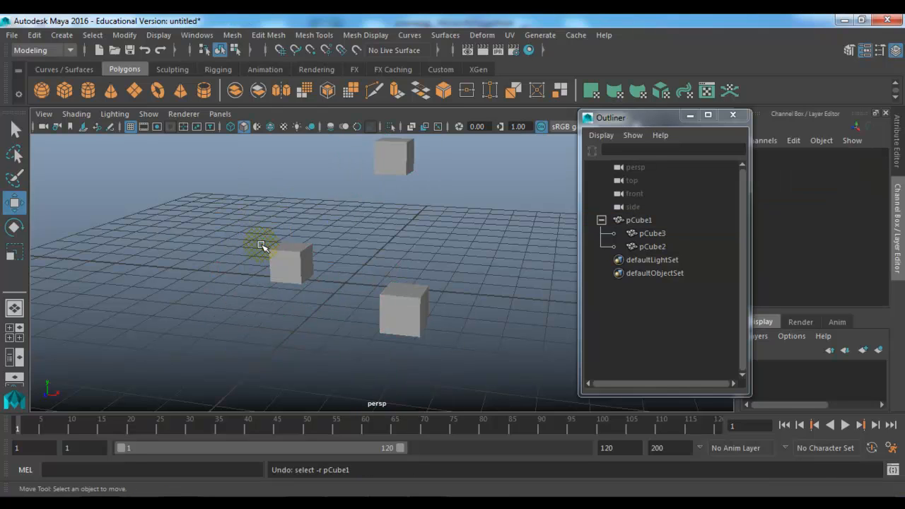
{"action": "key", "text": "ctrl+z"}
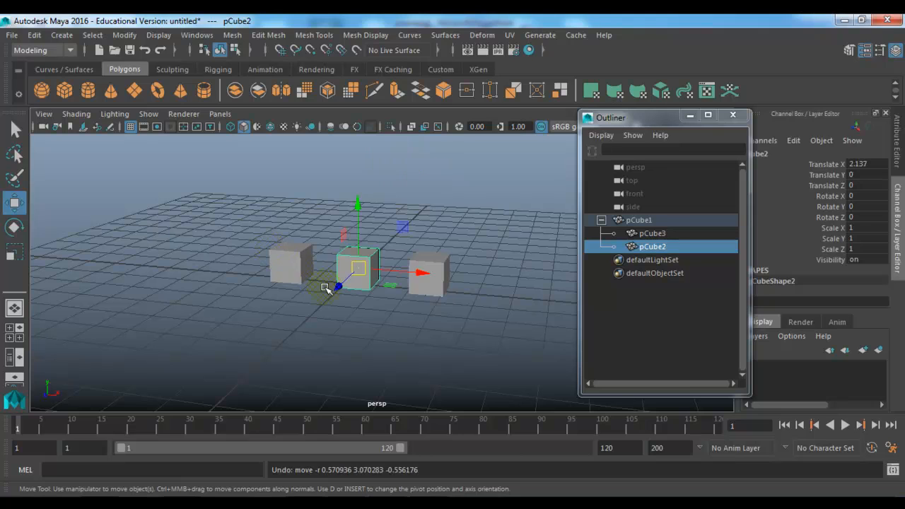
{"action": "left_click", "coordinate": [349, 331]}
{"action": "left_click_drag", "start_coordinate": [349, 332], "coordinate": [438, 332], "text": "alt"}
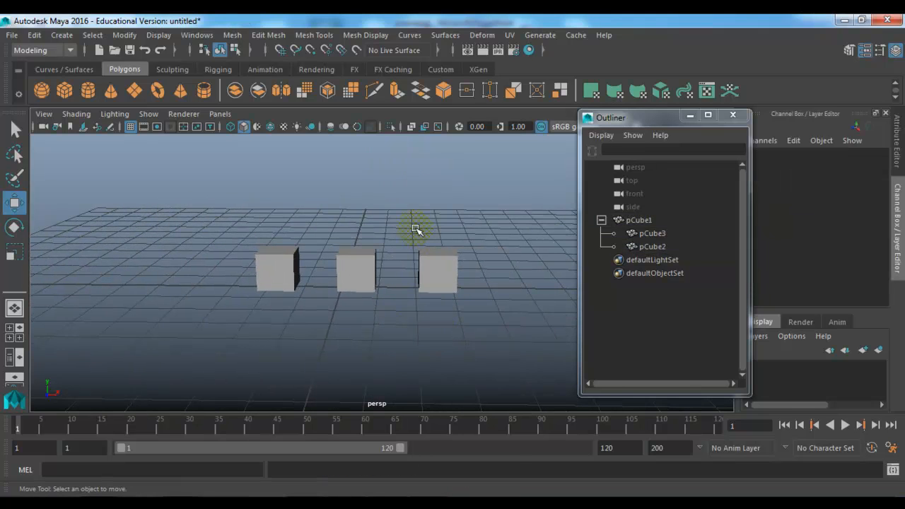
{"action": "left_click_drag", "start_coordinate": [419, 246], "coordinate": [464, 308]}
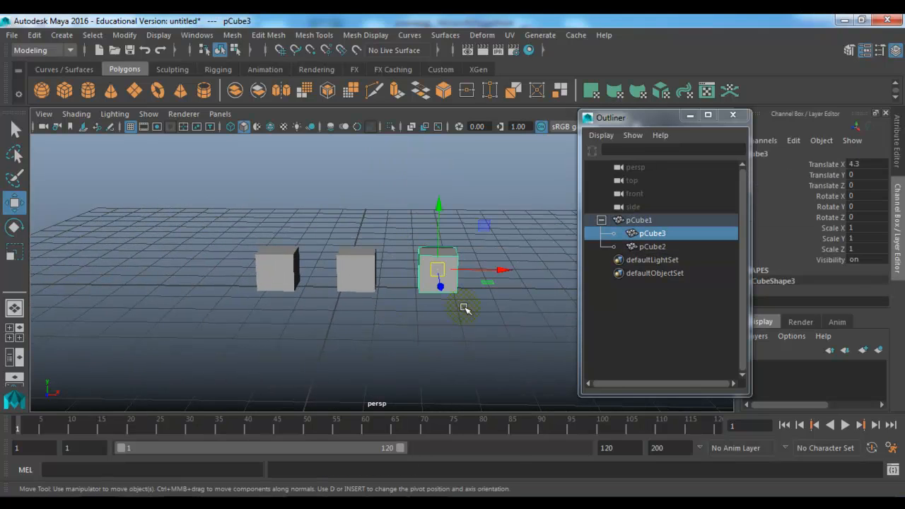
{"action": "left_click_drag", "start_coordinate": [355, 228], "coordinate": [420, 288], "text": "shift"}
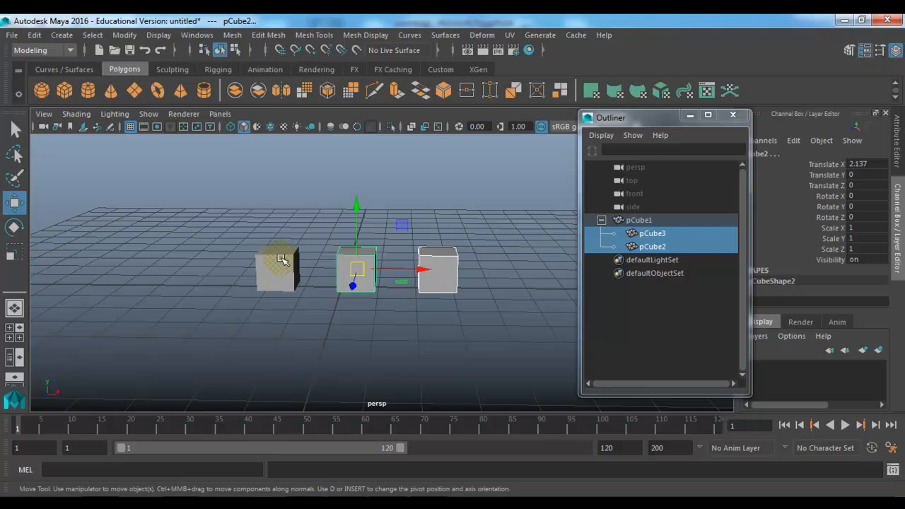
{"action": "left_click", "coordinate": [329, 315]}
{"action": "left_click_drag", "start_coordinate": [429, 188], "coordinate": [470, 316]}
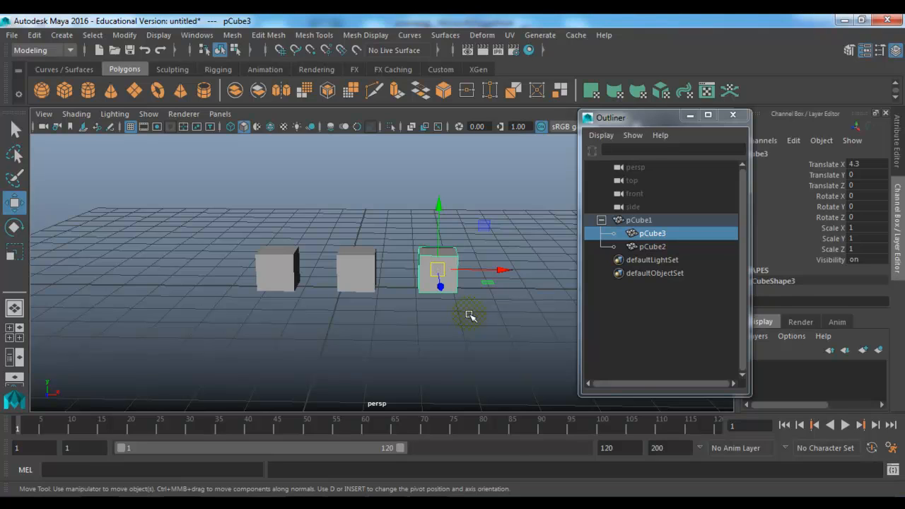
{"action": "left_click", "coordinate": [470, 316]}
Select pCube1 and pCube3, unparent pCube3 from pCube1 and clear the selection
{"action": "left_click_drag", "start_coordinate": [297, 232], "coordinate": [283, 285]}
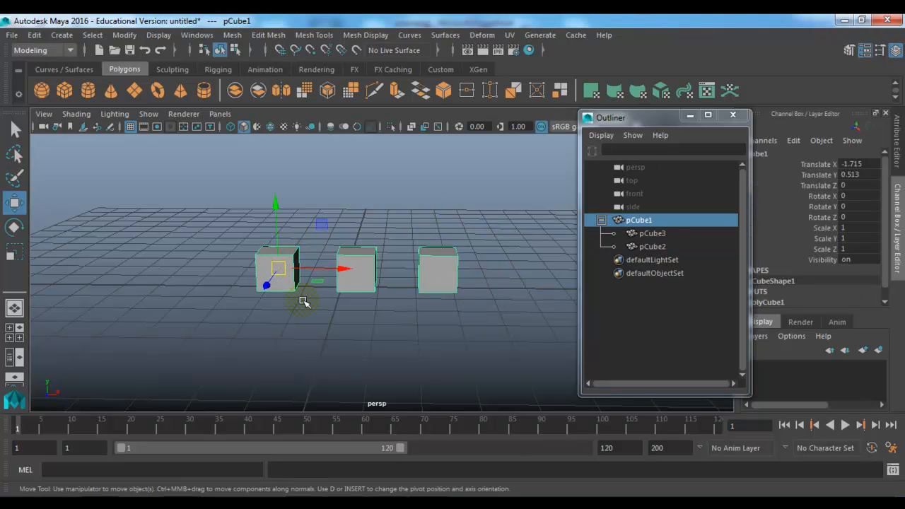
{"action": "left_click_drag", "start_coordinate": [423, 211], "coordinate": [474, 302]}
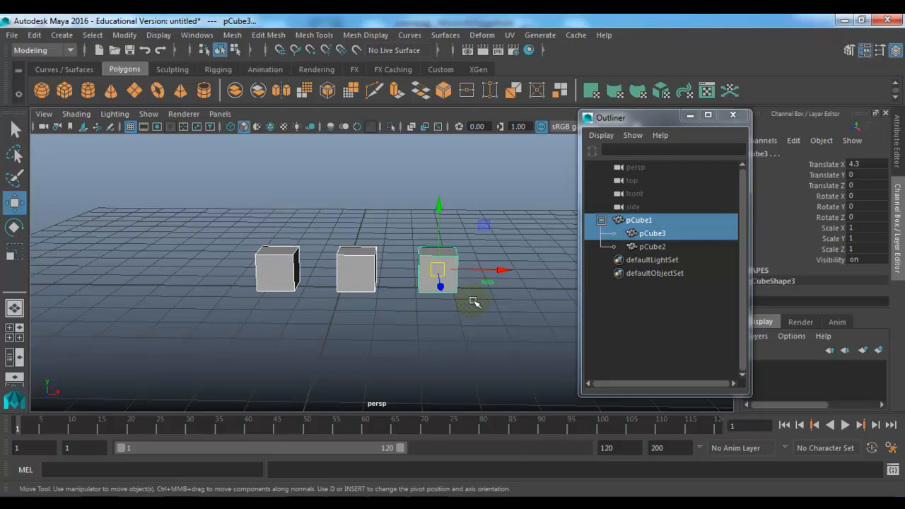
{"action": "left_click", "coordinate": [33, 35]}
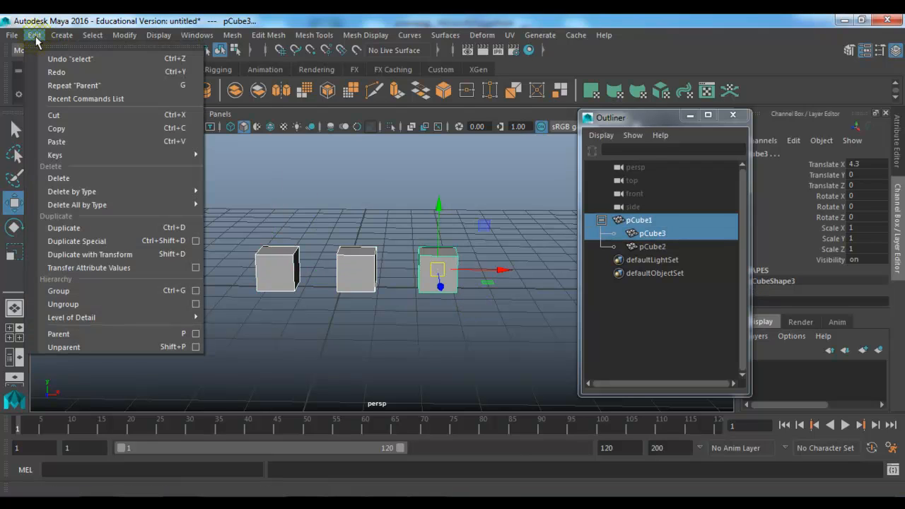
{"action": "left_click", "coordinate": [64, 347]}
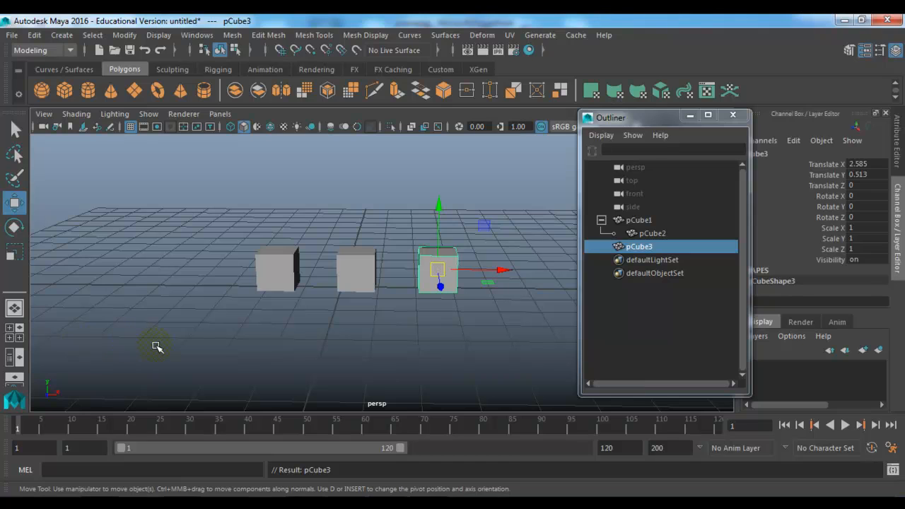
{"action": "left_click", "coordinate": [157, 347]}
Collapse and expand pCube1 in the Outliner to check which cube is still its child
{"action": "left_click", "coordinate": [601, 221]}
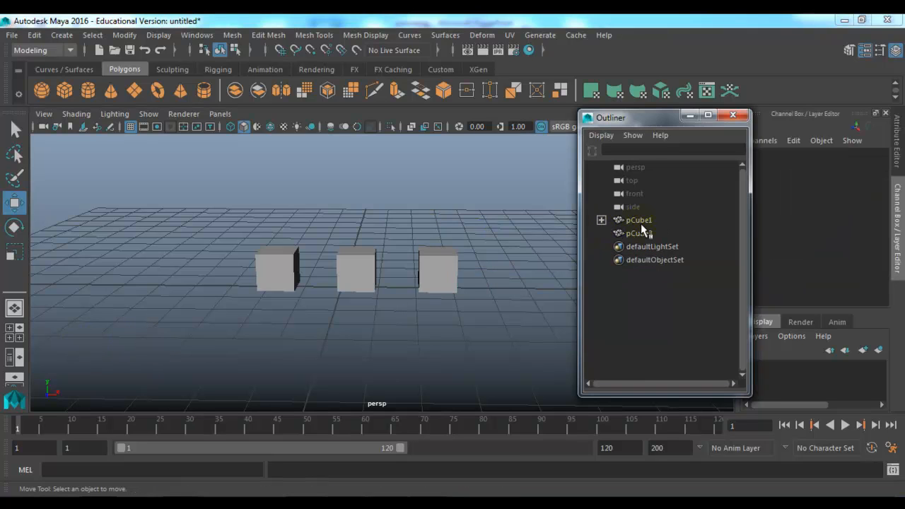
{"action": "left_click", "coordinate": [601, 220]}
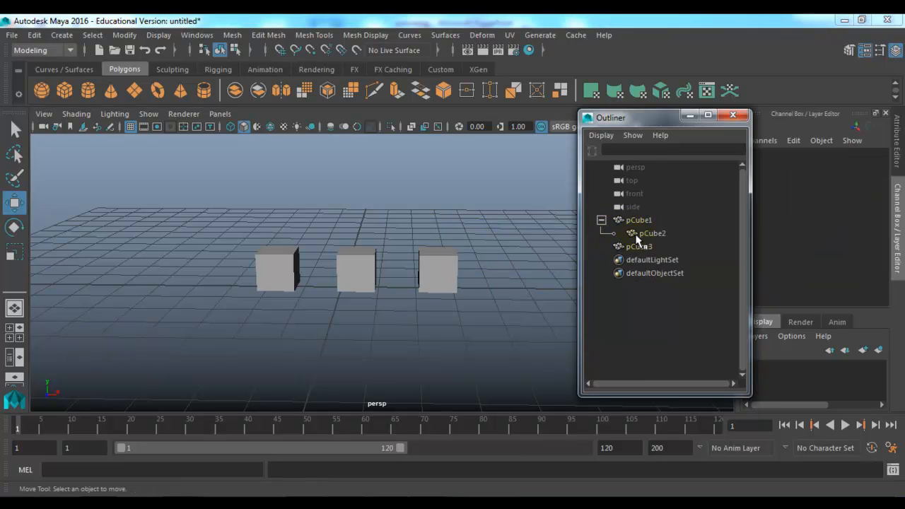
{"action": "left_click", "coordinate": [601, 221]}
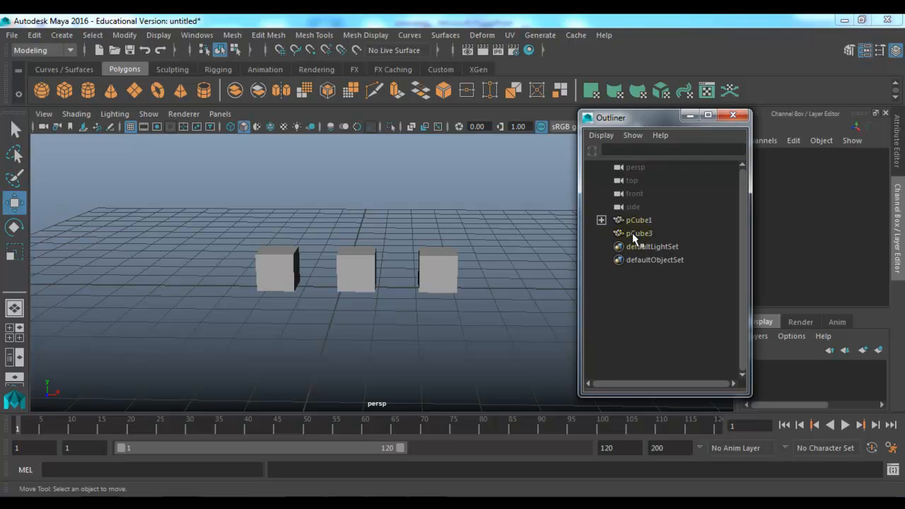
Try moving pCube1 together with its remaining child pCube2, and undo the move
{"action": "left_click", "coordinate": [294, 273]}
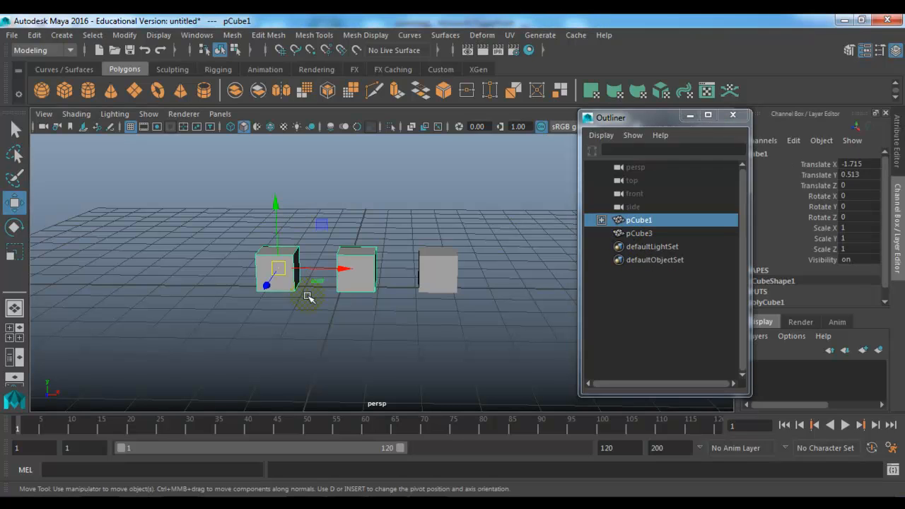
{"action": "left_click_drag", "start_coordinate": [281, 269], "coordinate": [226, 275]}
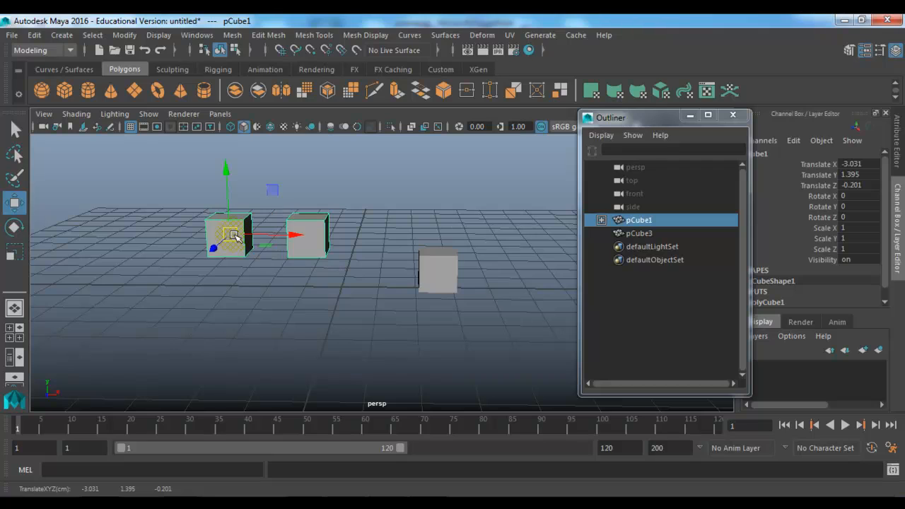
{"action": "key", "text": "ctrl+z"}
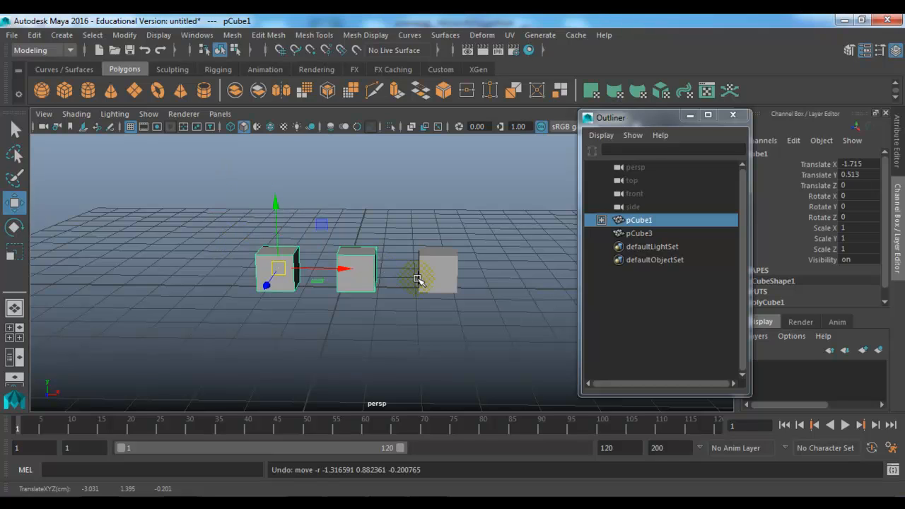
Select pCube3 and add pCube2 to the selection, and parent pCube3 under pCube2
{"action": "left_click_drag", "start_coordinate": [420, 214], "coordinate": [485, 359]}
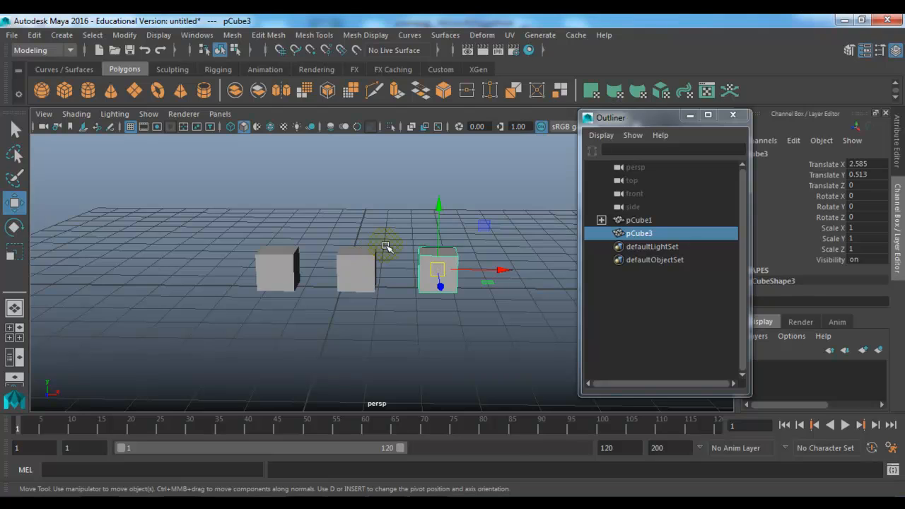
{"action": "left_click", "coordinate": [405, 208]}
{"action": "left_click_drag", "start_coordinate": [405, 209], "coordinate": [468, 320]}
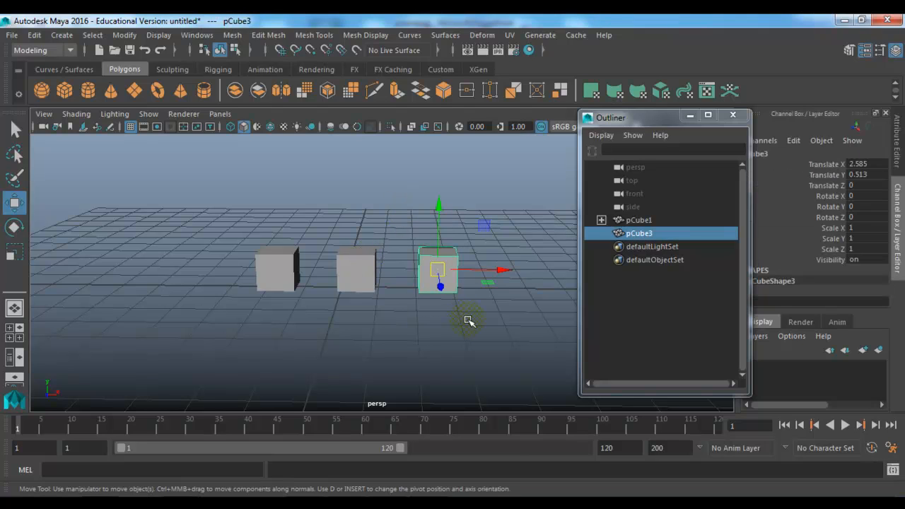
{"action": "left_click_drag", "start_coordinate": [388, 190], "coordinate": [323, 323]}
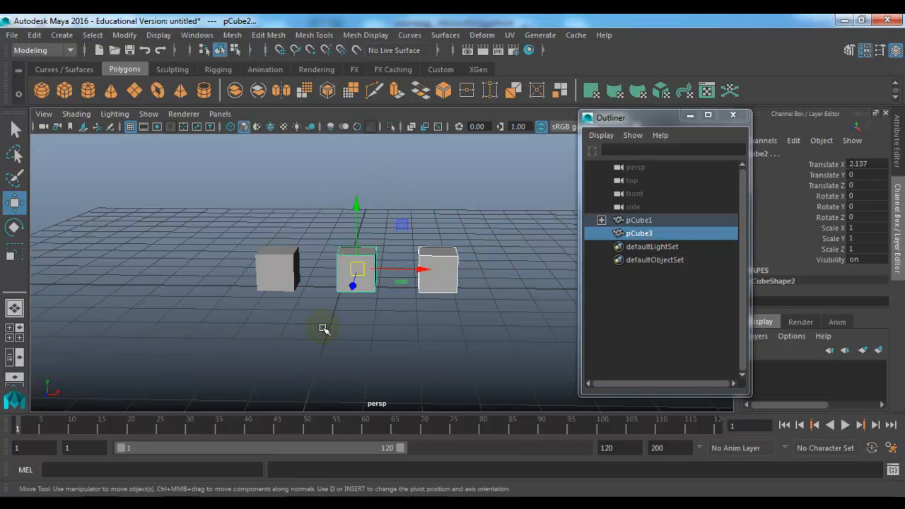
{"action": "left_click", "coordinate": [34, 34]}
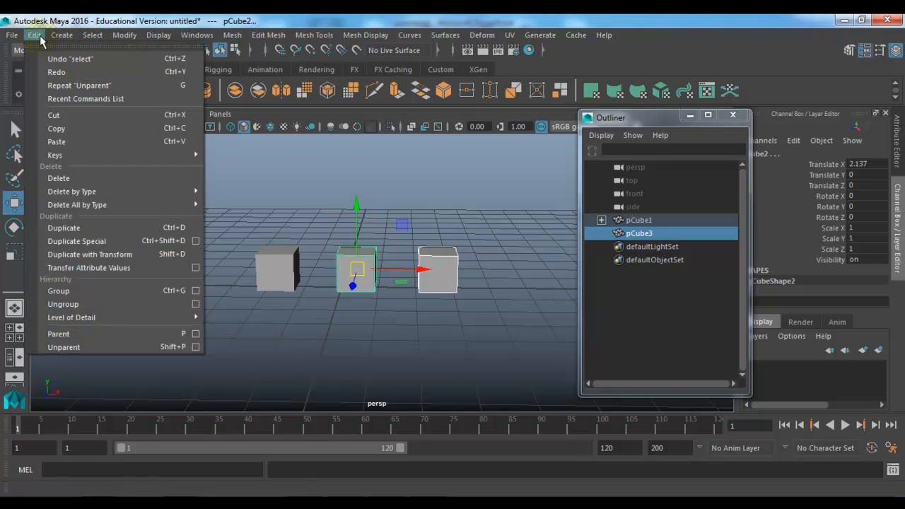
{"action": "left_click", "coordinate": [80, 333]}
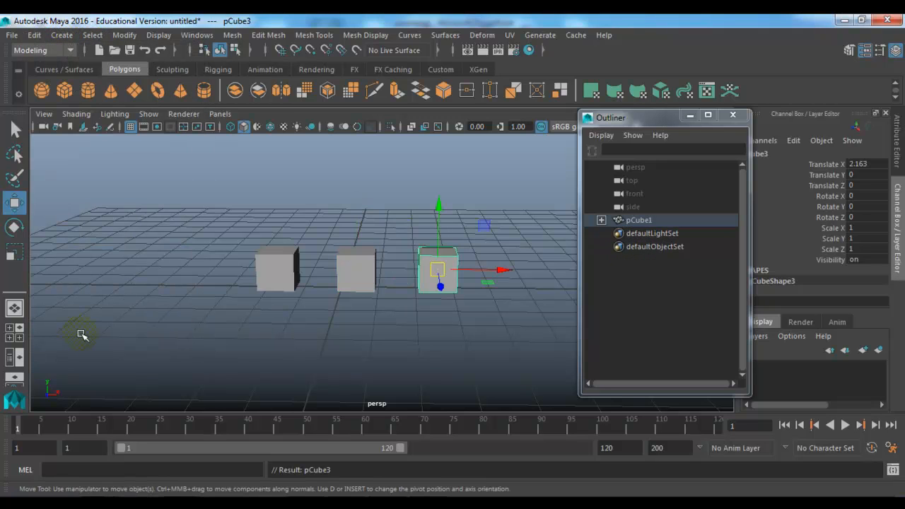
Expand pCube1 and pCube2 in the Outliner and select the cubes in the viewport to check the nested hierarchy
{"action": "left_click", "coordinate": [601, 220]}
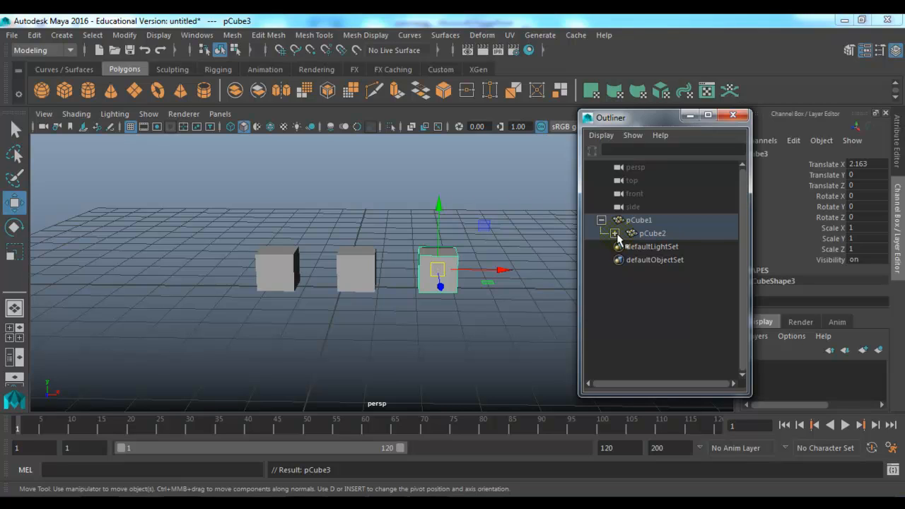
{"action": "left_click", "coordinate": [615, 234]}
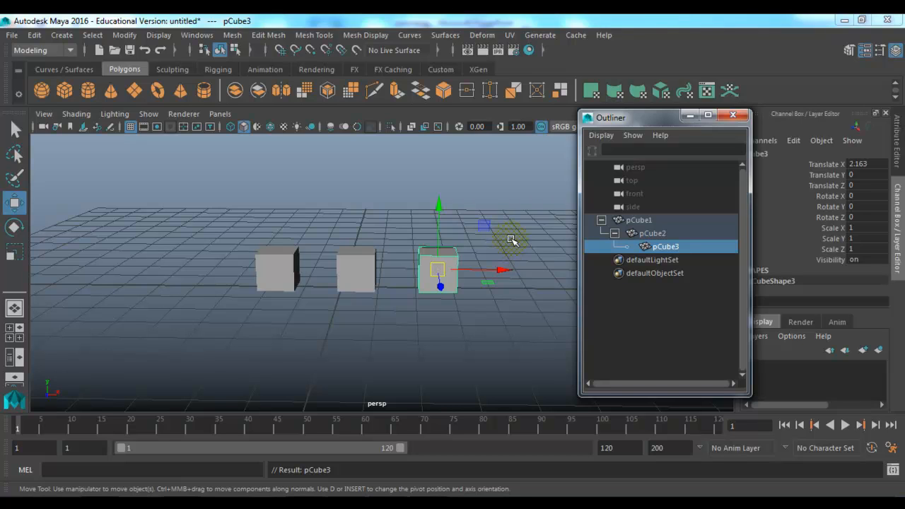
{"action": "left_click_drag", "start_coordinate": [504, 179], "coordinate": [327, 340]}
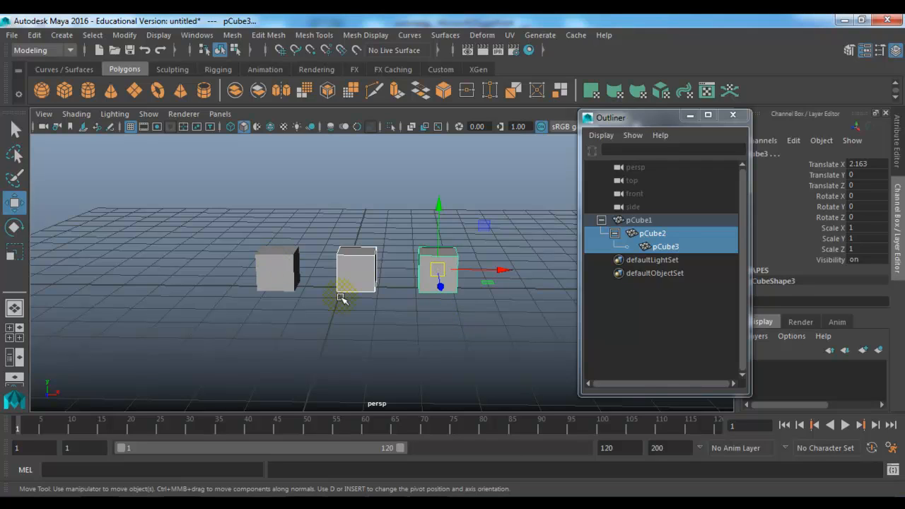
{"action": "left_click", "coordinate": [371, 315]}
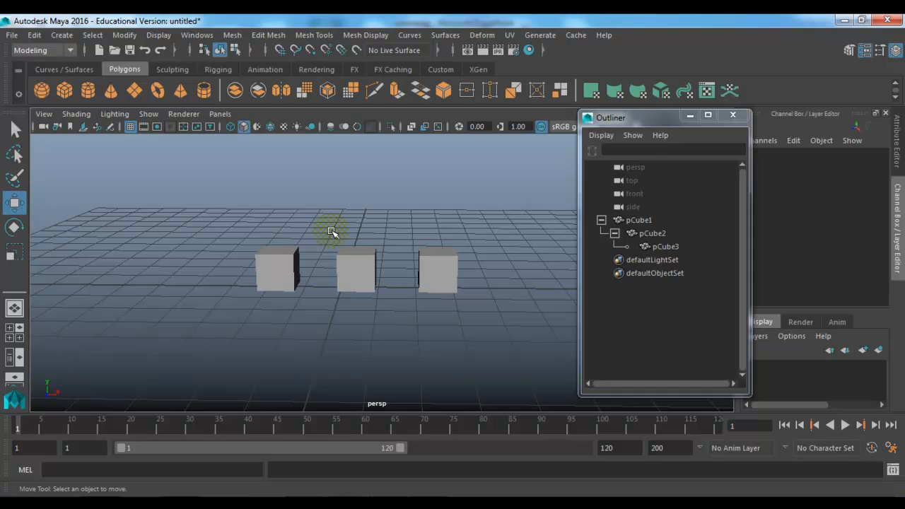
{"action": "left_click_drag", "start_coordinate": [426, 226], "coordinate": [473, 317]}
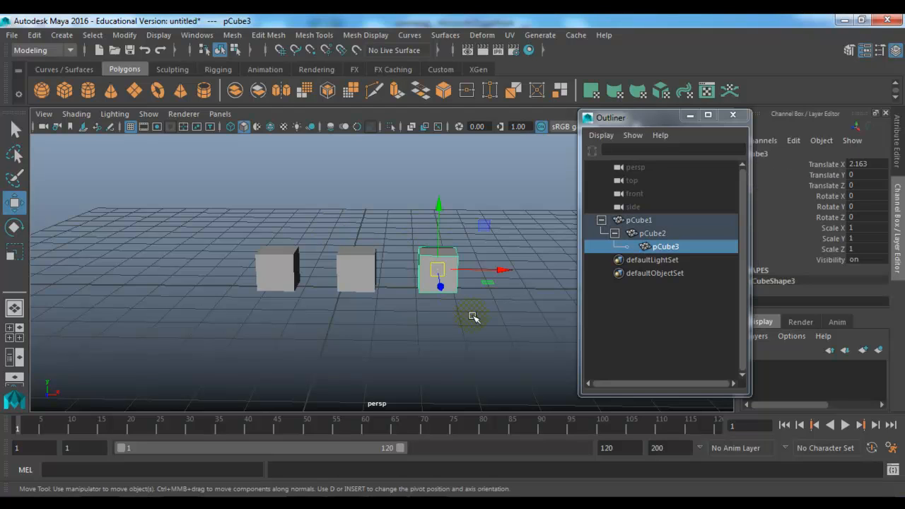
{"action": "left_click_drag", "start_coordinate": [352, 225], "coordinate": [373, 307]}
{"action": "left_click_drag", "start_coordinate": [272, 225], "coordinate": [292, 286]}
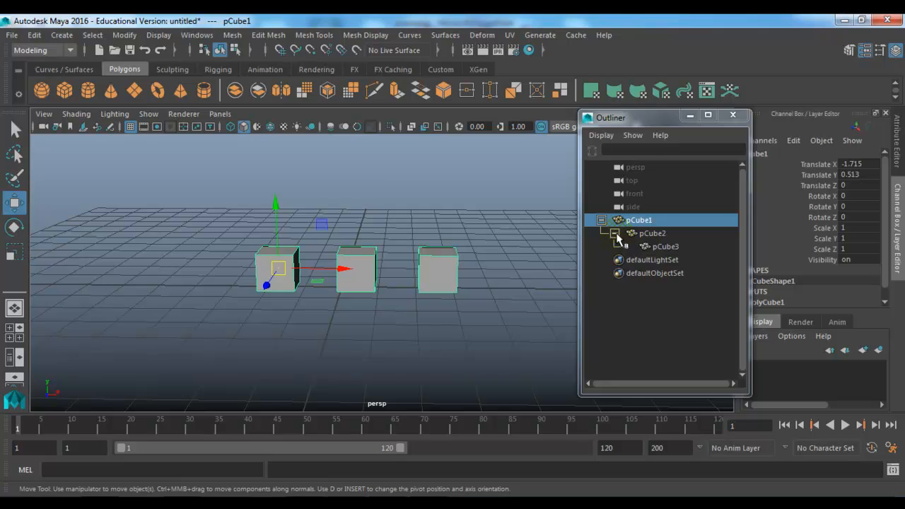
Collapse and re-expand the pCube1 and pCube2 hierarchy in the Outliner, and select pCube3
{"action": "left_click", "coordinate": [613, 233]}
{"action": "left_click", "coordinate": [601, 220]}
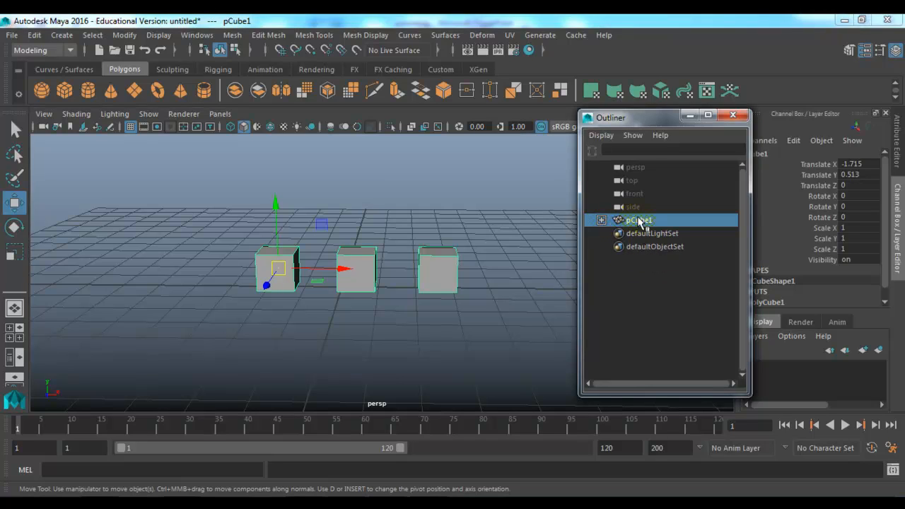
{"action": "left_click", "coordinate": [600, 220]}
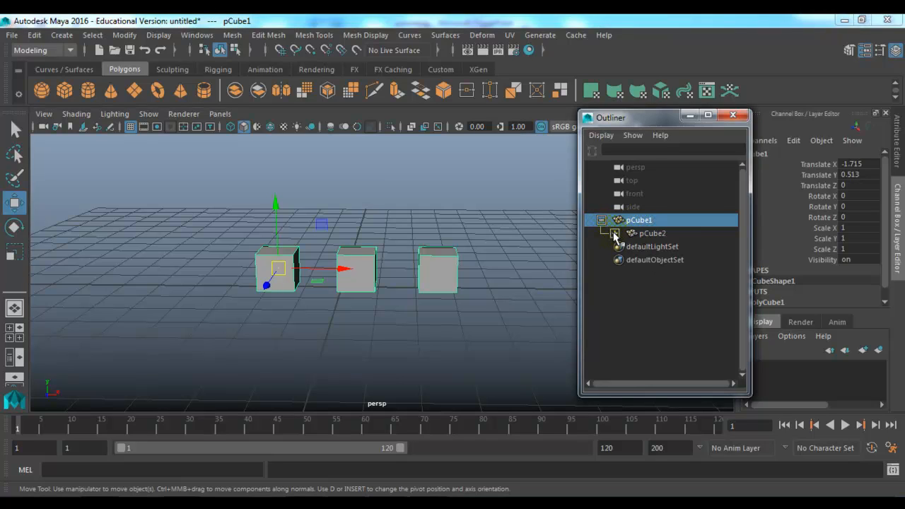
{"action": "left_click", "coordinate": [614, 233]}
{"action": "left_click", "coordinate": [656, 246]}
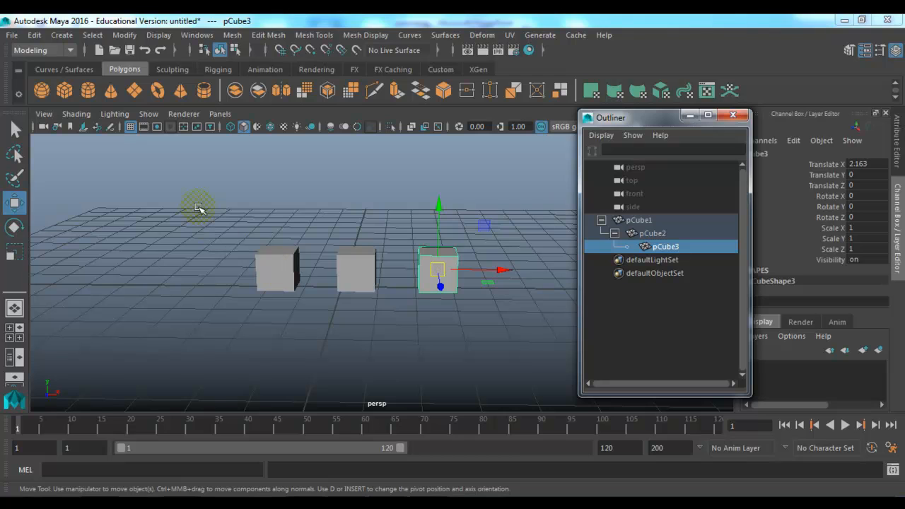
Start a new scene without saving the cubes, and open the snowman.mb scene
{"action": "left_click", "coordinate": [99, 50]}
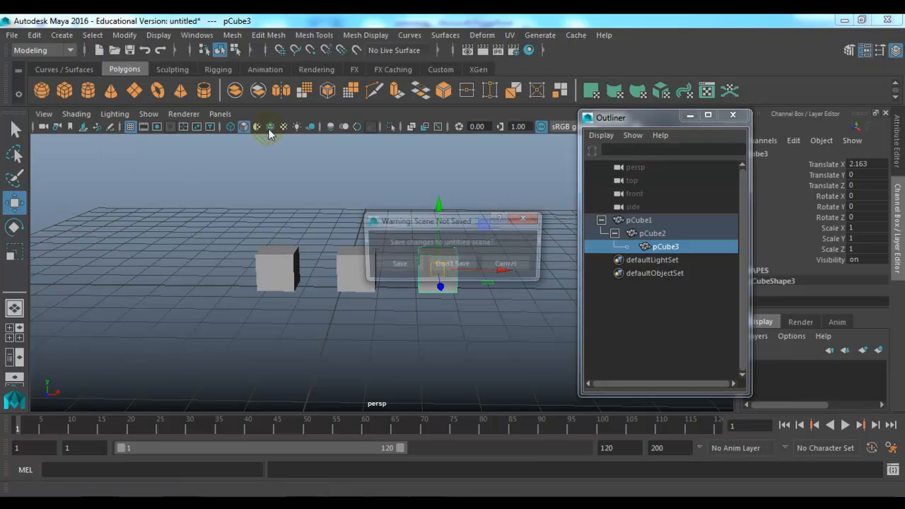
{"action": "left_click", "coordinate": [452, 269]}
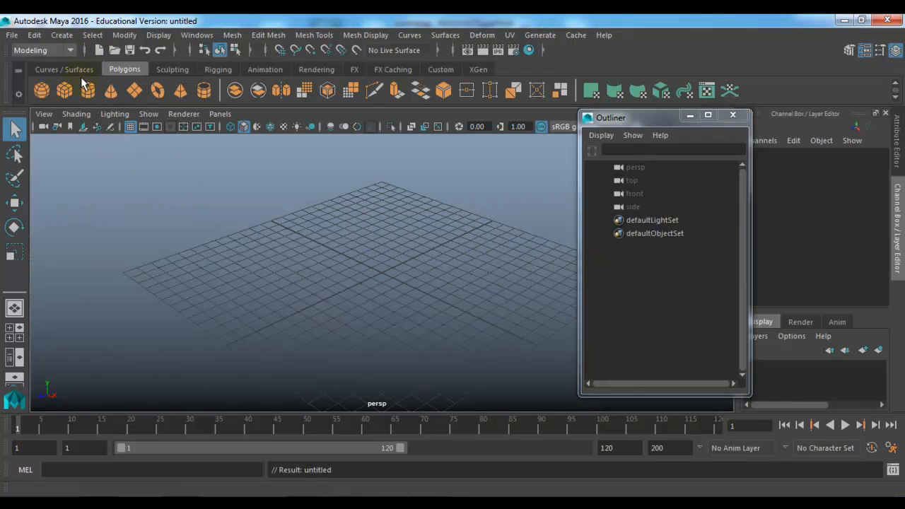
{"action": "left_click", "coordinate": [113, 51]}
{"action": "double_click", "coordinate": [295, 169]}
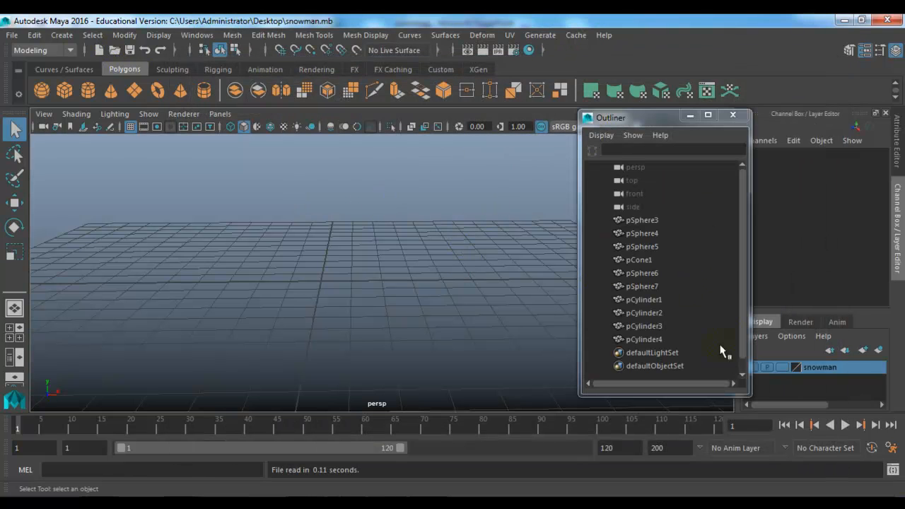
Move the Outliner clear of the layer list and make the snowman layer visible
{"action": "left_click_drag", "start_coordinate": [654, 118], "coordinate": [589, 99]}
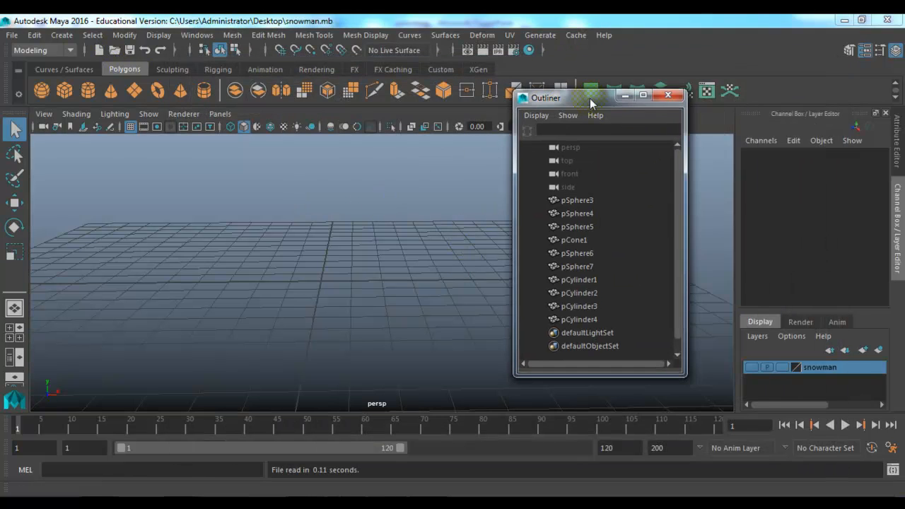
{"action": "left_click", "coordinate": [751, 368]}
{"action": "left_click_drag", "start_coordinate": [465, 327], "coordinate": [356, 323], "text": "alt"}
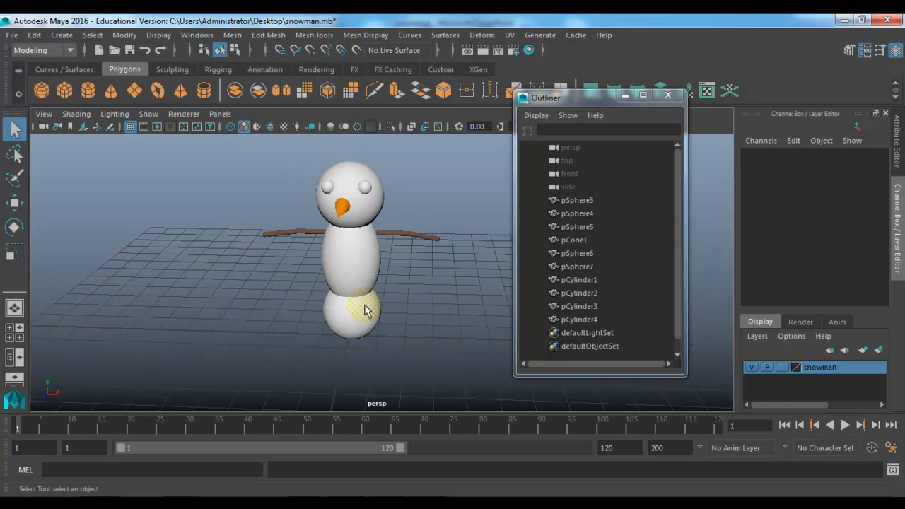
Select the snowman's body spheres, head, eyes, nose and arm one by one to inspect the separate parts, and clear the selection
{"action": "left_click", "coordinate": [364, 309]}
{"action": "left_click", "coordinate": [359, 243]}
{"action": "left_click", "coordinate": [357, 209]}
{"action": "left_click", "coordinate": [329, 185]}
{"action": "left_click", "coordinate": [364, 188]}
{"action": "left_click", "coordinate": [342, 206]}
{"action": "left_click", "coordinate": [399, 234]}
{"action": "left_click", "coordinate": [441, 276]}
{"action": "left_click", "coordinate": [351, 309]}
{"action": "left_click", "coordinate": [358, 258]}
{"action": "left_click", "coordinate": [347, 184]}
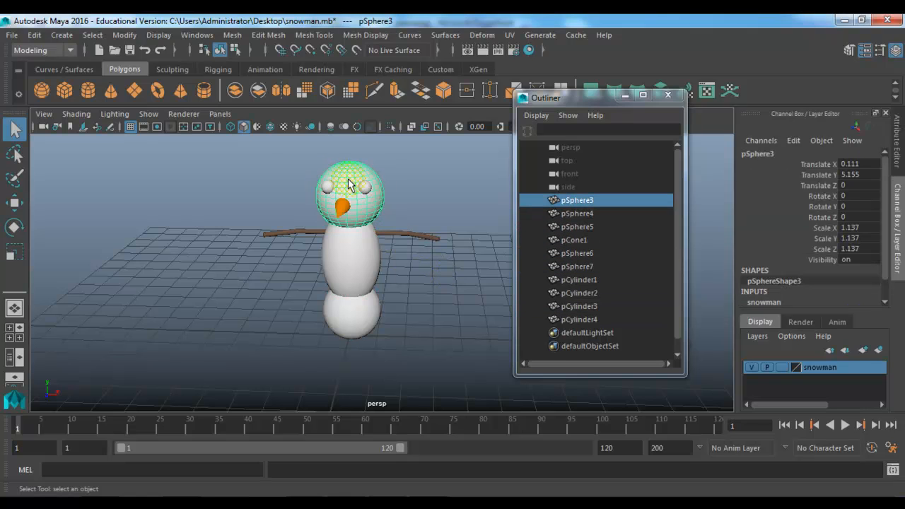
{"action": "left_click", "coordinate": [394, 285]}
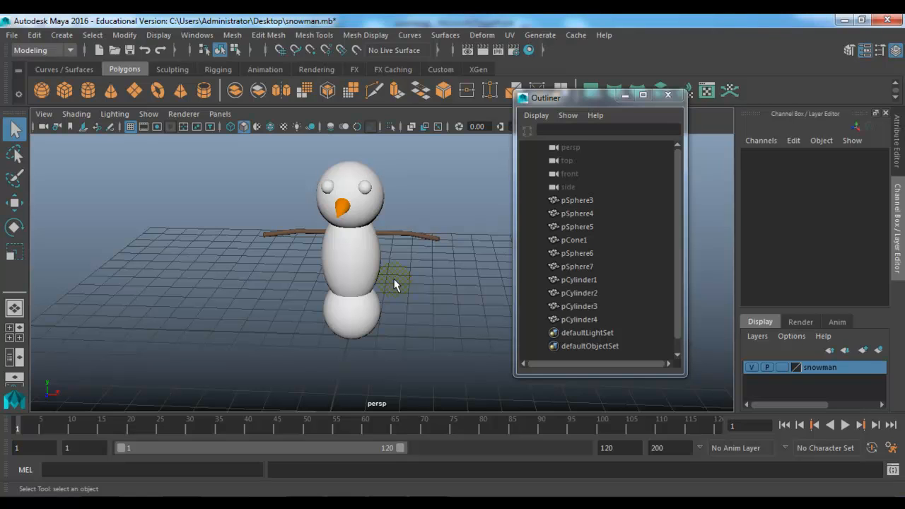
Try moving the snowman's bottom sphere pSphere5 sideways along X, and undo the move
{"action": "scroll", "coordinate": [403, 297], "scroll_direction": "up", "scroll_amount": 3}
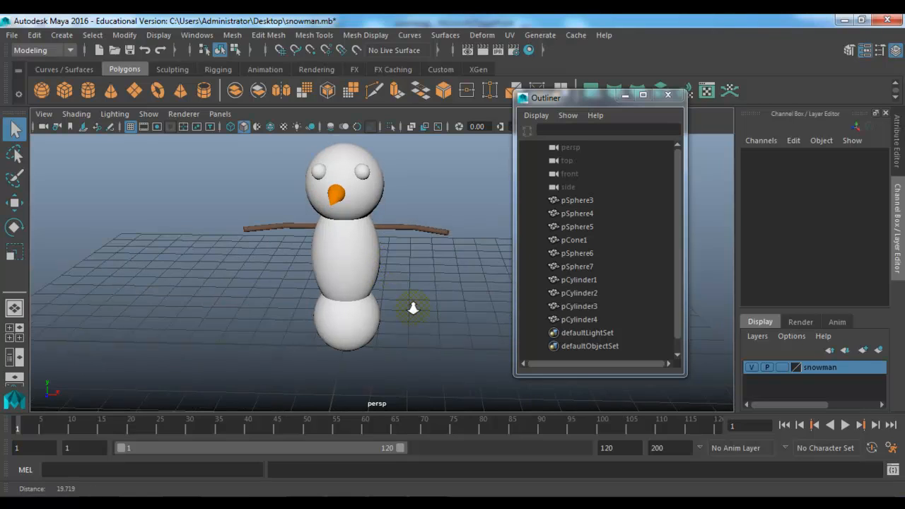
{"action": "left_click", "coordinate": [370, 338]}
{"action": "scroll", "coordinate": [370, 332], "scroll_direction": "down", "scroll_amount": 2}
{"action": "left_click_drag", "start_coordinate": [381, 311], "coordinate": [388, 288], "text": "alt"}
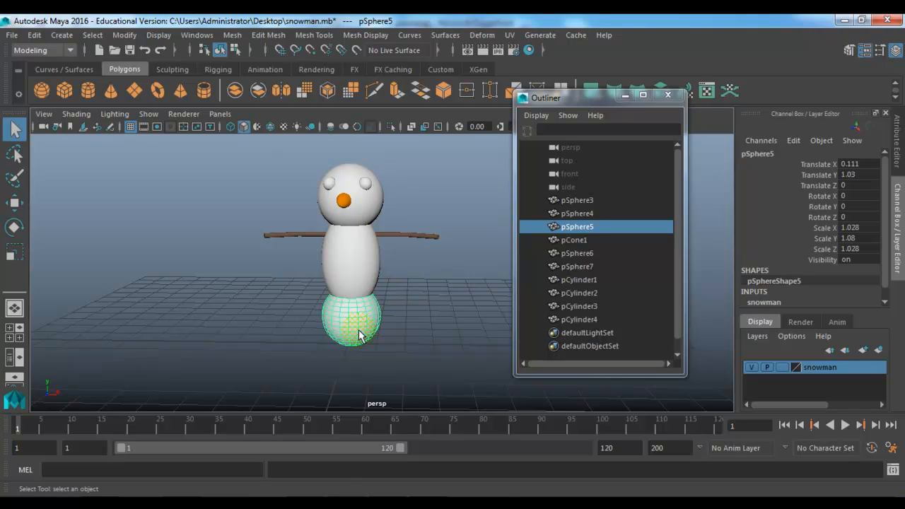
{"action": "key", "text": "w"}
{"action": "left_click_drag", "start_coordinate": [417, 319], "coordinate": [322, 334]}
{"action": "key", "text": "ctrl+z"}
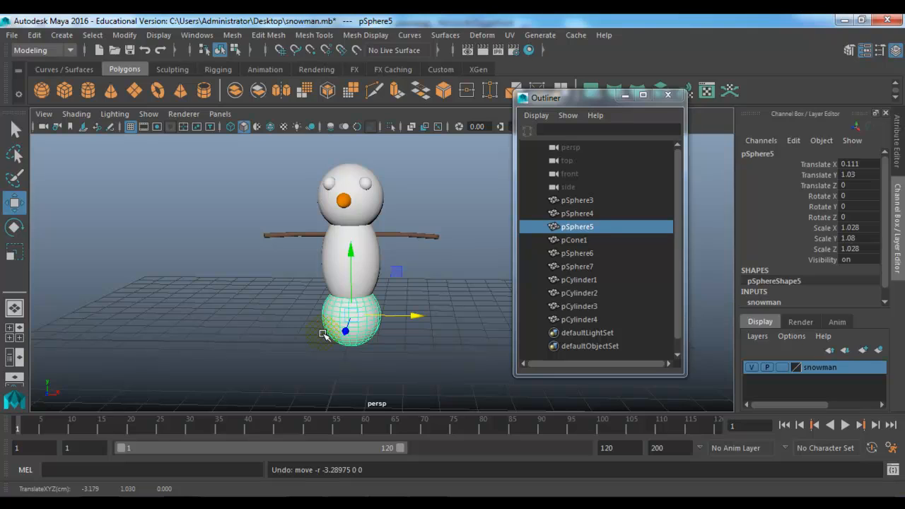
Select the snowman's middle sphere pSphere4 and head pSphere3 in turn, and clear the selection
{"action": "left_click", "coordinate": [331, 274]}
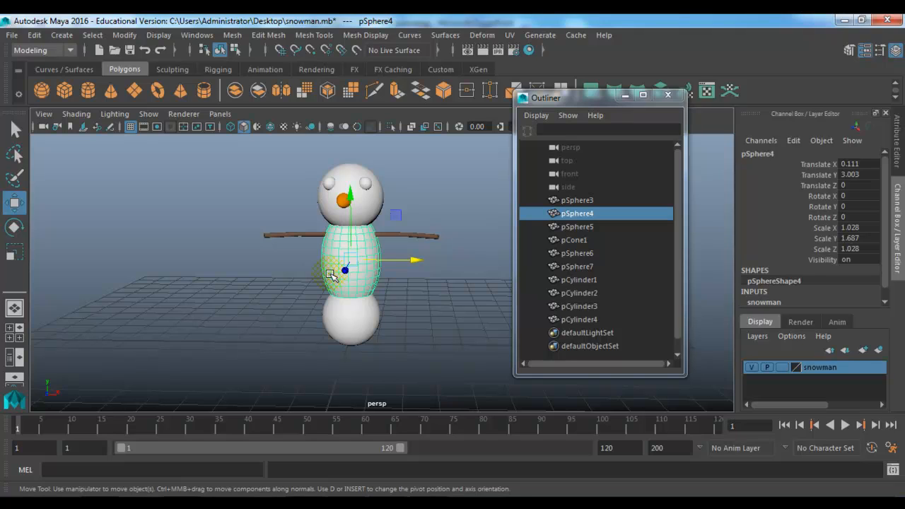
{"action": "left_click", "coordinate": [329, 211]}
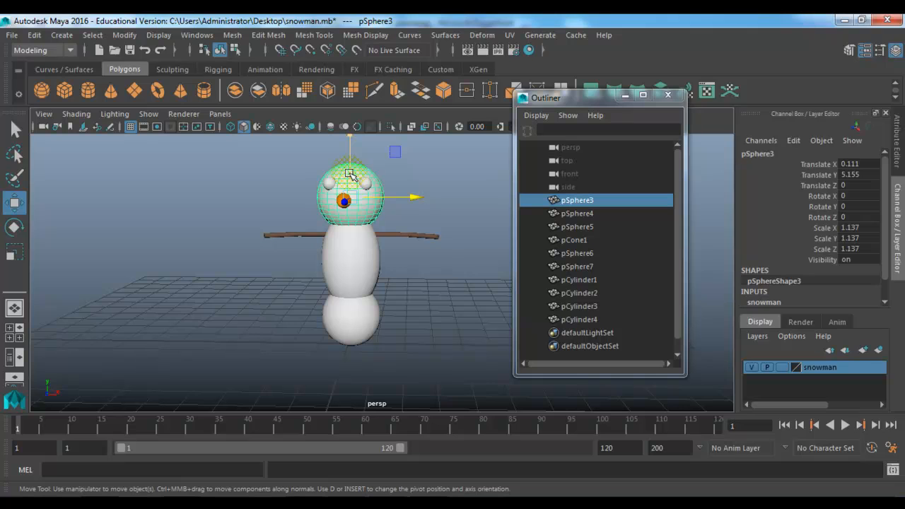
{"action": "left_click", "coordinate": [414, 167]}
Examine the snowman from different angles, ending with a close view of the head, eyes and nose
{"action": "right_click_drag", "start_coordinate": [388, 271], "coordinate": [405, 313], "text": "alt"}
{"action": "left_click_drag", "start_coordinate": [406, 314], "coordinate": [394, 313], "text": "alt"}
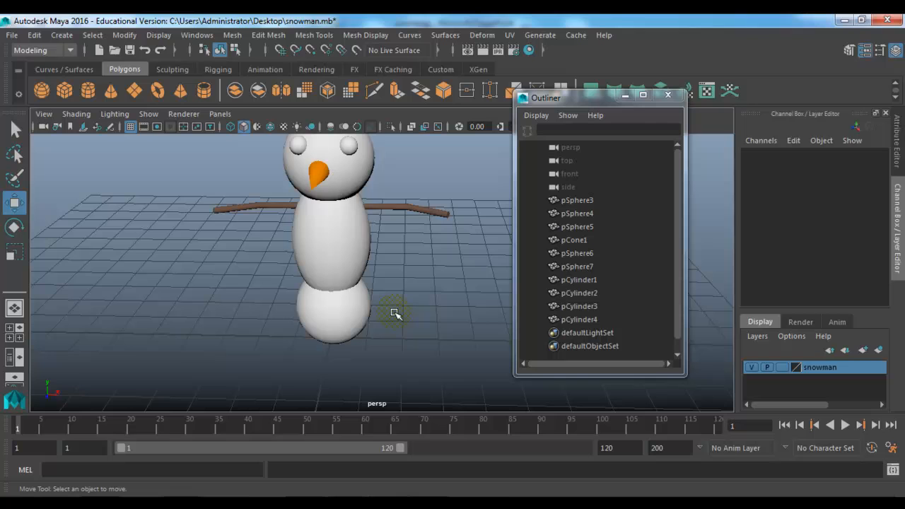
{"action": "left_click", "coordinate": [415, 210]}
{"action": "left_click_drag", "start_coordinate": [418, 242], "coordinate": [389, 340], "text": "alt"}
{"action": "left_click", "coordinate": [421, 346]}
{"action": "middle_click_drag", "start_coordinate": [389, 340], "coordinate": [388, 319], "text": "alt"}
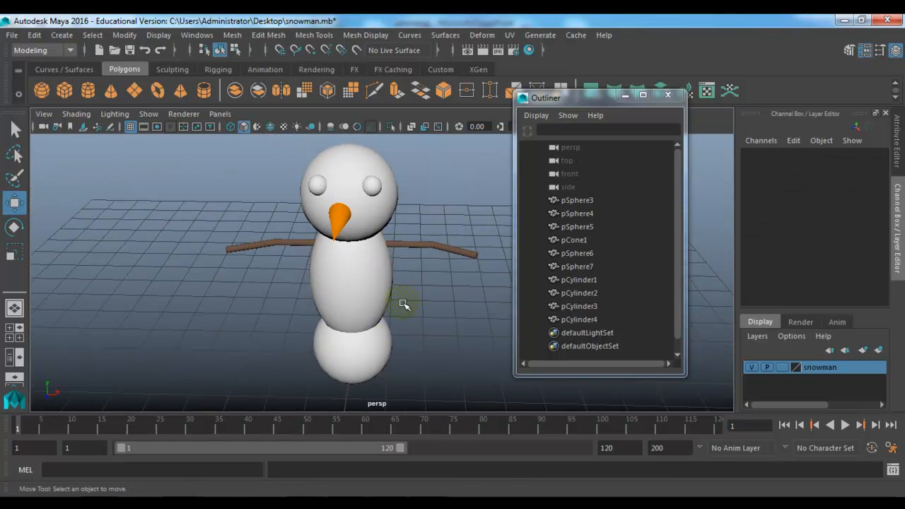
{"action": "left_click_drag", "start_coordinate": [403, 303], "coordinate": [404, 289], "text": "alt"}
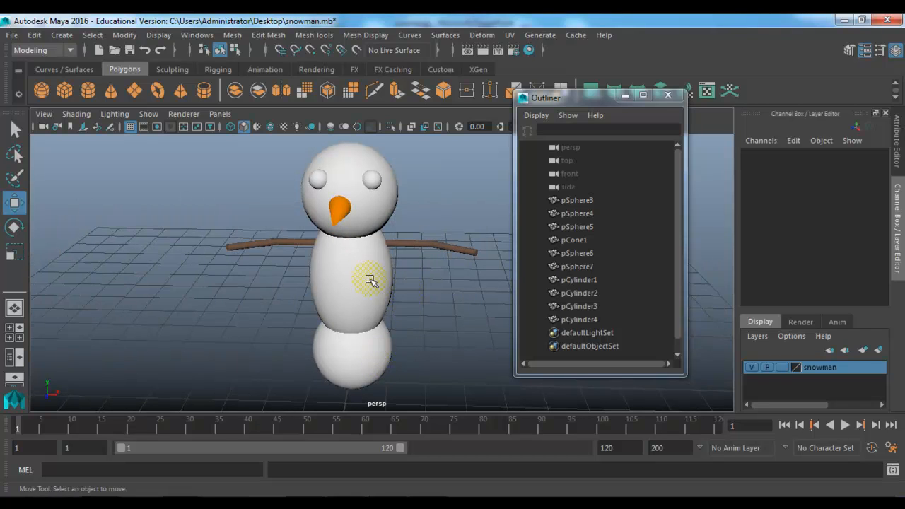
{"action": "middle_click_drag", "start_coordinate": [371, 252], "coordinate": [376, 333], "text": "alt"}
{"action": "right_click_drag", "start_coordinate": [376, 332], "coordinate": [452, 385], "text": "alt"}
Select the nose cone, both eyes and the head together, clear the selection, and select and deselect the head alone
{"action": "left_click", "coordinate": [311, 311]}
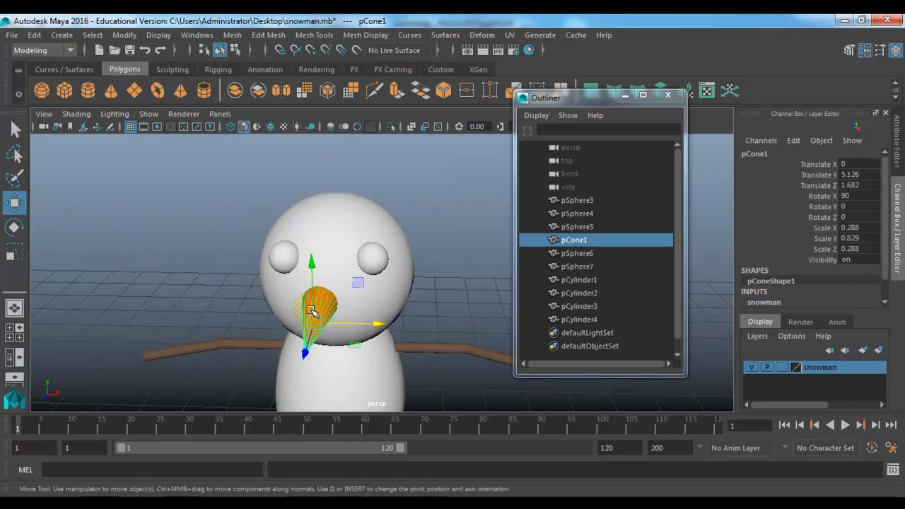
{"action": "left_click", "coordinate": [286, 256], "text": "shift"}
{"action": "left_click", "coordinate": [362, 253], "text": "shift"}
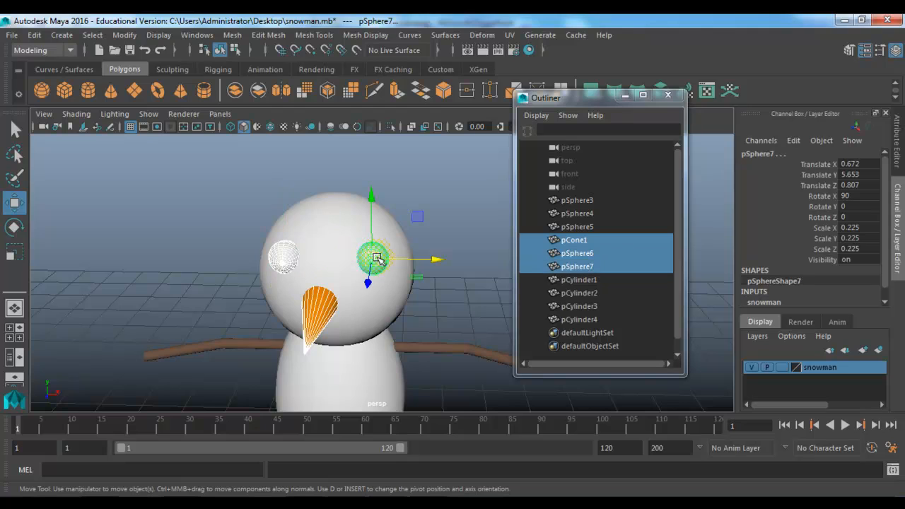
{"action": "left_click", "coordinate": [386, 297], "text": "shift"}
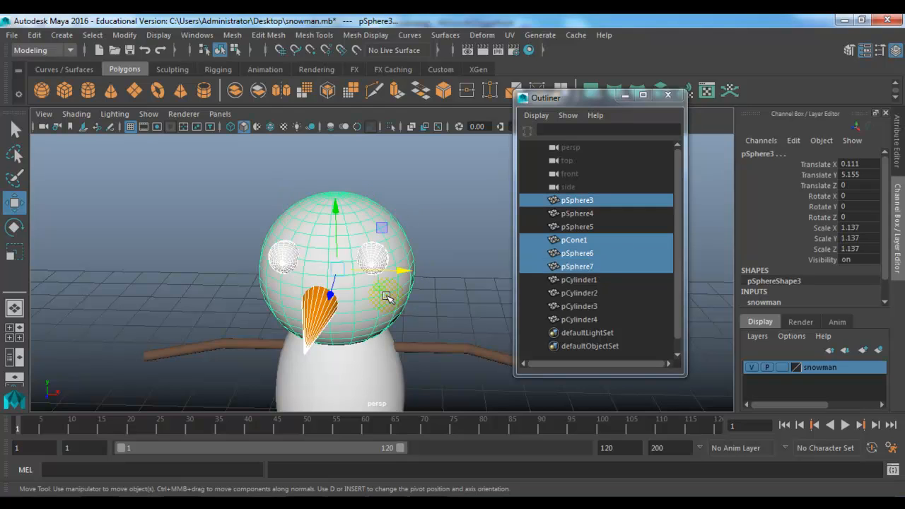
{"action": "left_click", "coordinate": [431, 219]}
{"action": "left_click", "coordinate": [376, 208]}
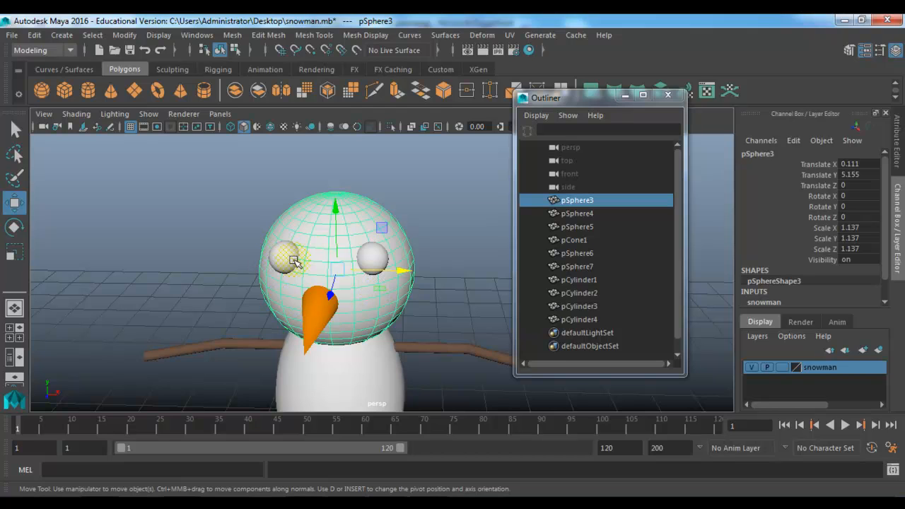
{"action": "left_click", "coordinate": [417, 209]}
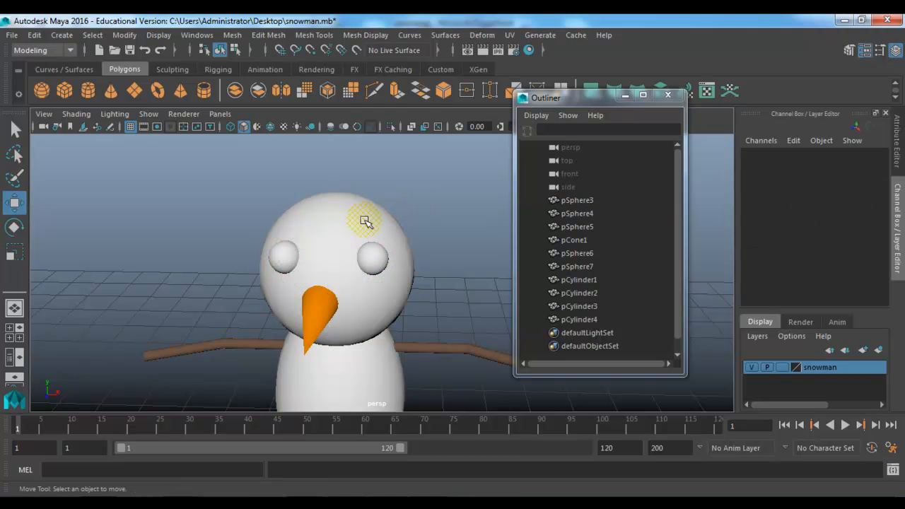
Parent the nose cone and both eye spheres to the snowman's head sphere pSphere3
{"action": "left_click", "coordinate": [322, 314]}
{"action": "left_click", "coordinate": [279, 257], "text": "shift"}
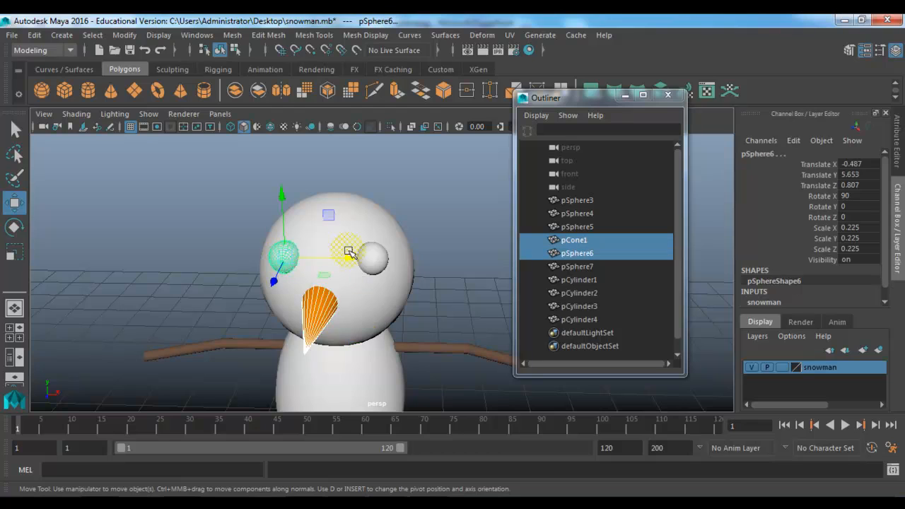
{"action": "left_click", "coordinate": [369, 256], "text": "shift"}
{"action": "left_click", "coordinate": [329, 221], "text": "shift"}
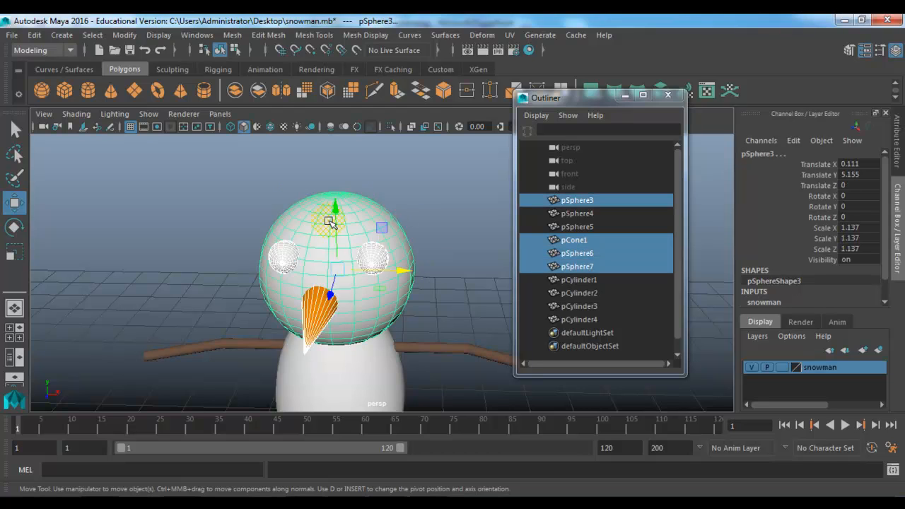
{"action": "left_click", "coordinate": [34, 35]}
{"action": "mouse_move", "coordinate": [79, 205]}
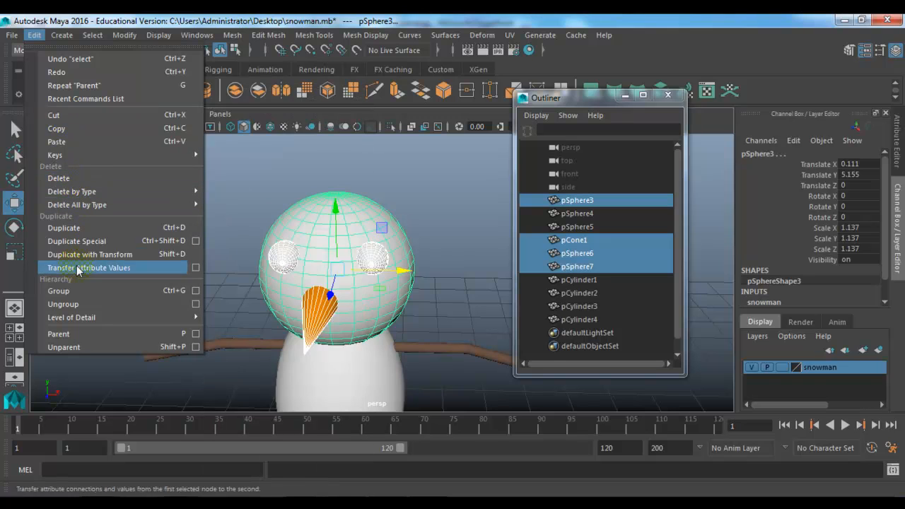
{"action": "left_click", "coordinate": [68, 332]}
Rename the head sphere pSphere3 as Head in the Outliner
{"action": "double_click", "coordinate": [578, 200]}
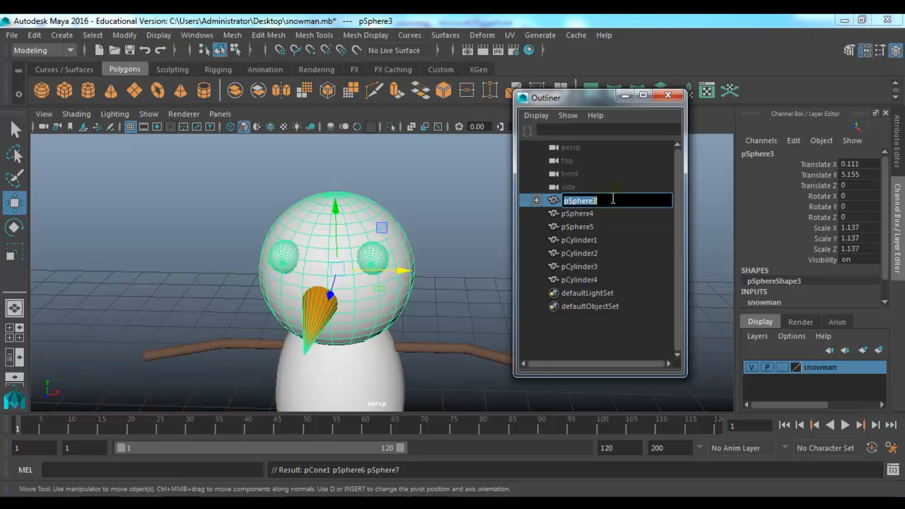
{"action": "type", "text": "Head"}
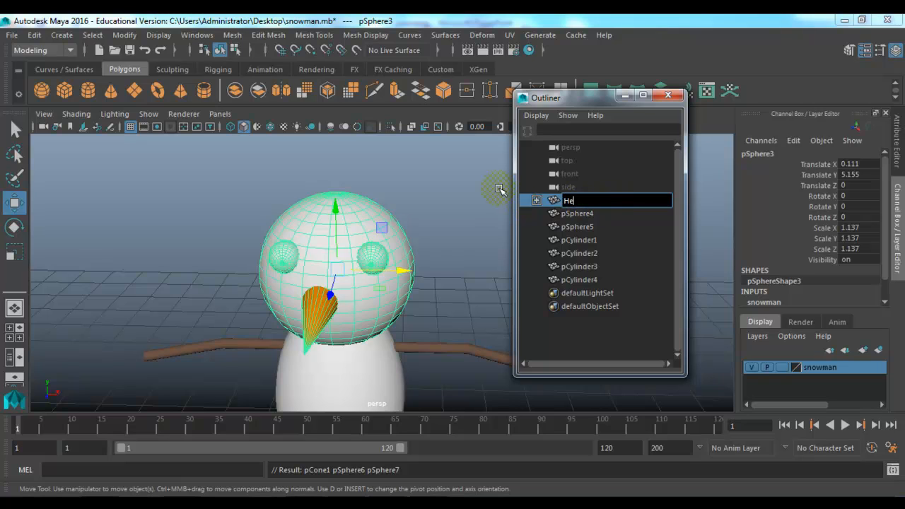
{"action": "key", "text": "Return"}
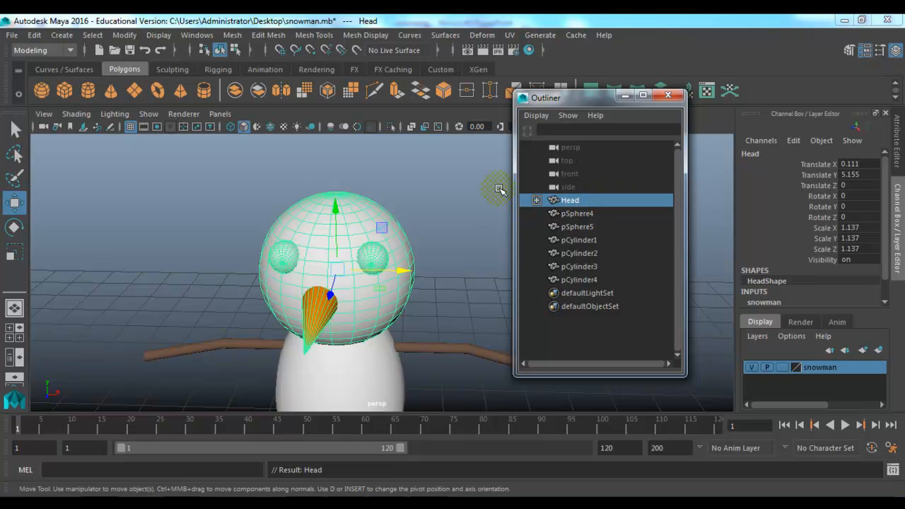
Expand the Head hierarchy and rename its child pCone1 as nose
{"action": "left_click", "coordinate": [535, 200]}
{"action": "left_click", "coordinate": [586, 213]}
{"action": "double_click", "coordinate": [590, 214]}
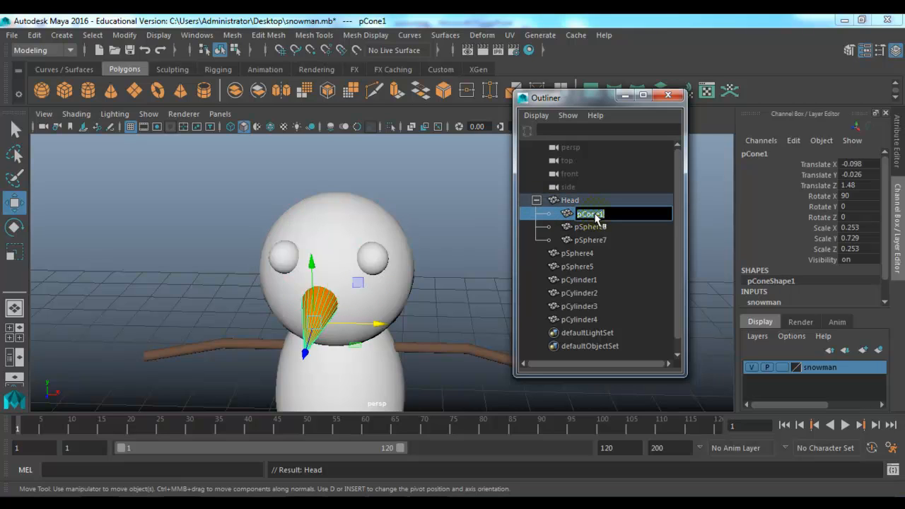
{"action": "type", "text": "nose"}
{"action": "key", "text": "Return"}
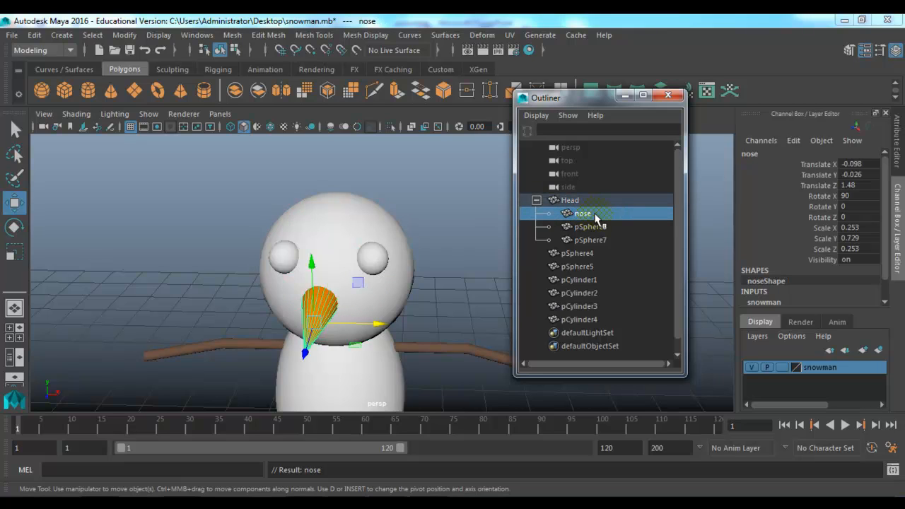
Rename the eye spheres under Head, pSphere6 as left_eye and pSphere7 as right_eye
{"action": "left_click", "coordinate": [589, 227]}
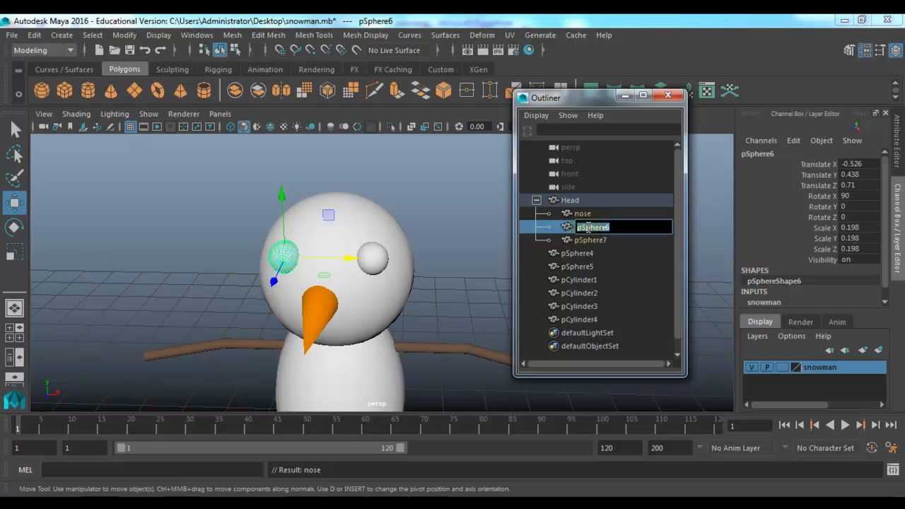
{"action": "type", "text": "left_eye"}
{"action": "key", "text": "Return"}
{"action": "double_click", "coordinate": [589, 239]}
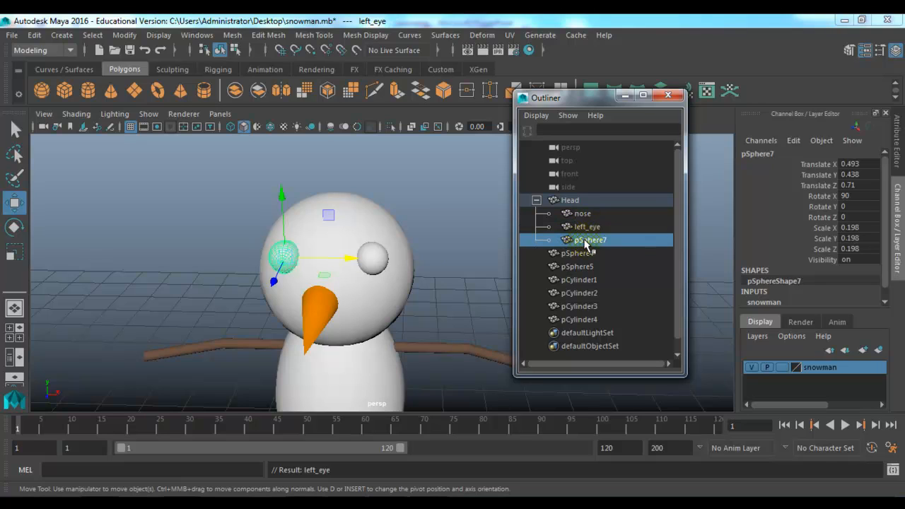
{"action": "type", "text": "right"}
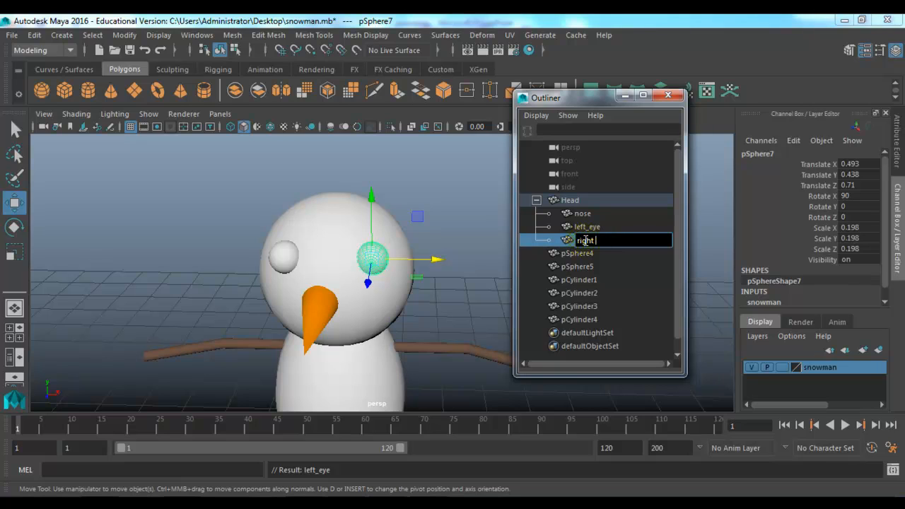
{"action": "type", "text": "_eye"}
{"action": "key", "text": "Return"}
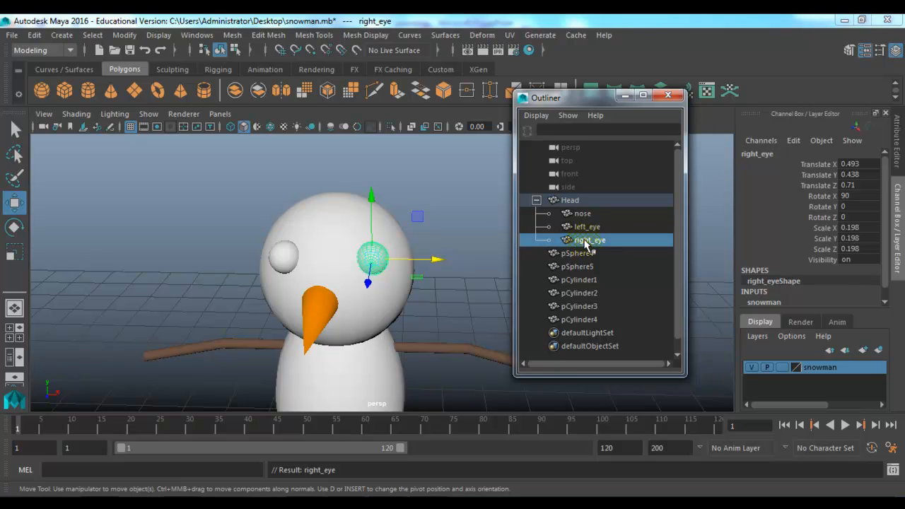
Collapse the Head hierarchy, try rotating the Head freely with its eyes and nose, and undo the rotation
{"action": "left_click", "coordinate": [536, 201]}
{"action": "left_click", "coordinate": [584, 201]}
{"action": "key", "text": "e"}
{"action": "left_click_drag", "start_coordinate": [366, 293], "coordinate": [361, 236]}
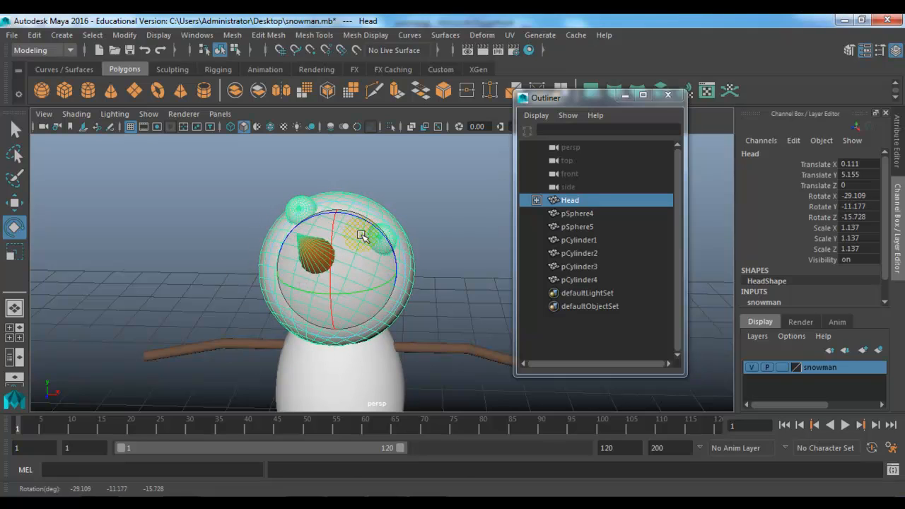
{"action": "key", "text": "ctrl+z"}
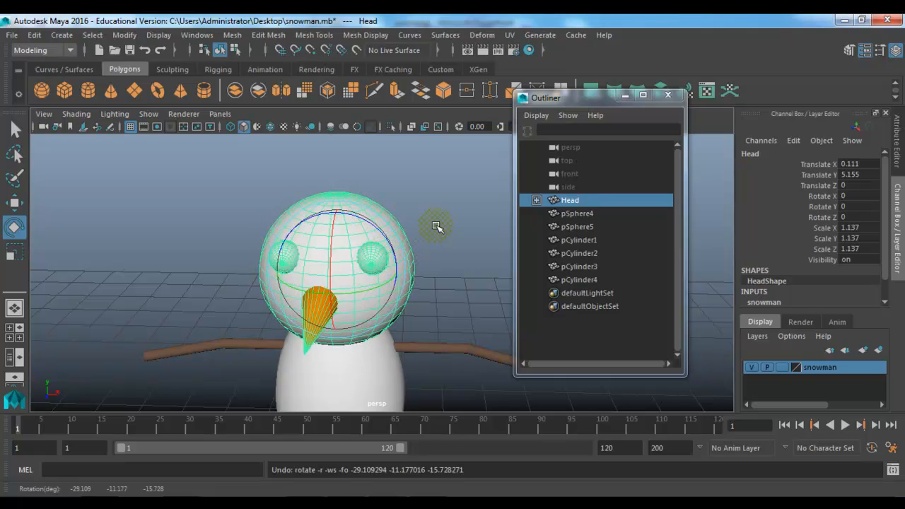
In the front view, move the Head's pivot straight down to the neck, where the head meets the middle sphere
{"action": "left_click", "coordinate": [436, 226]}
{"action": "left_click", "coordinate": [339, 214]}
{"action": "key", "text": "space"}
{"action": "left_click_drag", "start_coordinate": [338, 216], "coordinate": [343, 244]}
{"action": "middle_click_drag", "start_coordinate": [343, 243], "coordinate": [313, 343], "text": "alt"}
{"action": "scroll", "coordinate": [313, 341], "scroll_direction": "up", "scroll_amount": 7}
{"action": "key", "text": "w"}
{"action": "scroll", "coordinate": [313, 339], "scroll_direction": "up", "scroll_amount": 1}
{"action": "key", "text": "d"}
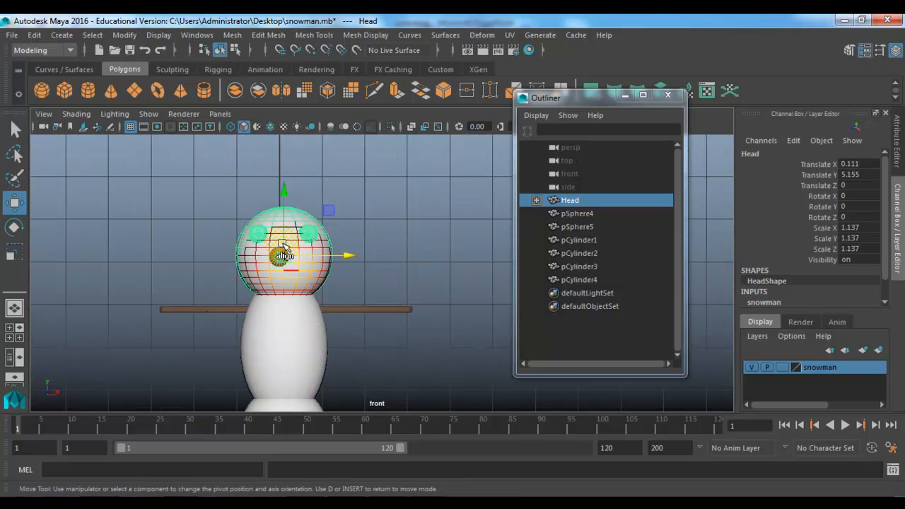
{"action": "left_click_drag", "start_coordinate": [285, 192], "coordinate": [281, 231]}
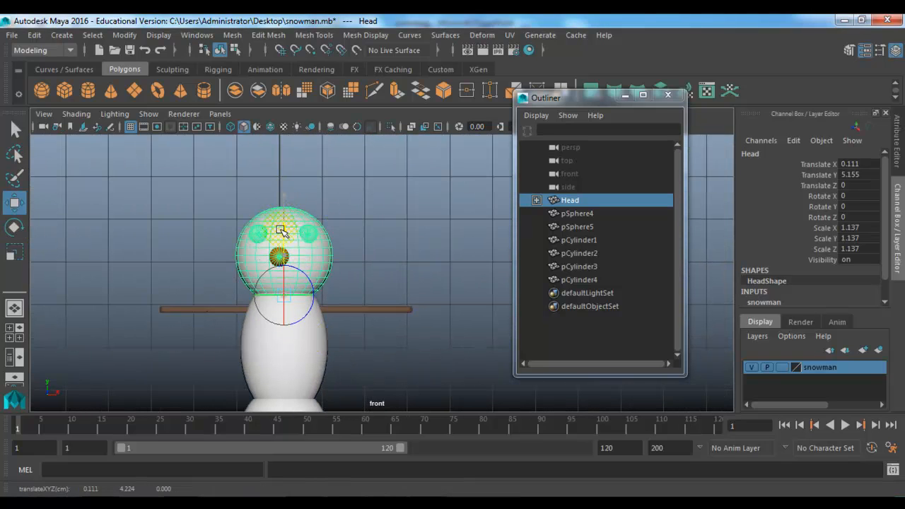
Try rotating the Head freely about its pivot at the neck, and clear the selection
{"action": "key", "text": "e"}
{"action": "left_click_drag", "start_coordinate": [305, 288], "coordinate": [287, 267]}
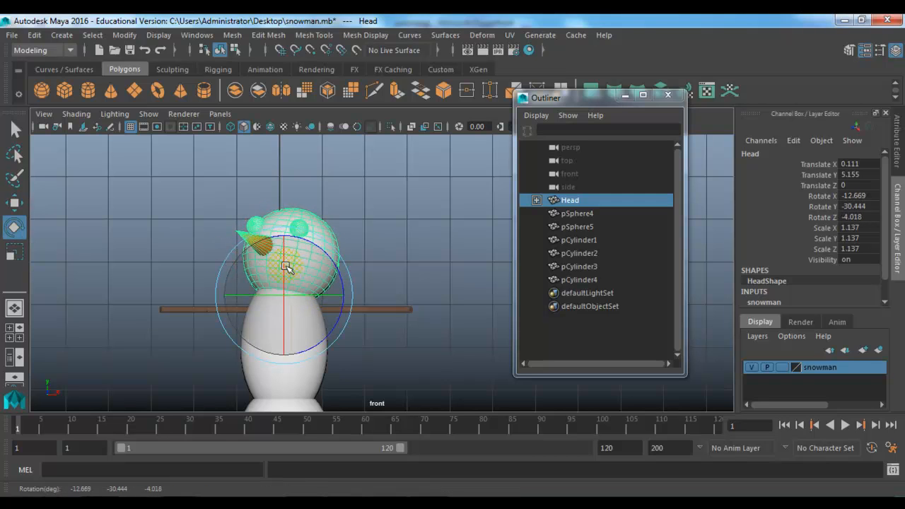
{"action": "left_click", "coordinate": [362, 226]}
Switch back to the perspective view and frame the snowman's head, arms and body
{"action": "key", "text": "space"}
{"action": "left_click_drag", "start_coordinate": [360, 231], "coordinate": [359, 188]}
{"action": "left_click_drag", "start_coordinate": [395, 255], "coordinate": [398, 276], "text": "alt"}
{"action": "right_click_drag", "start_coordinate": [398, 276], "coordinate": [305, 283], "text": "alt"}
{"action": "middle_click_drag", "start_coordinate": [306, 283], "coordinate": [305, 223], "text": "alt"}
{"action": "left_click_drag", "start_coordinate": [365, 279], "coordinate": [365, 251], "text": "alt"}
{"action": "scroll", "coordinate": [368, 244], "scroll_direction": "up", "scroll_amount": 2}
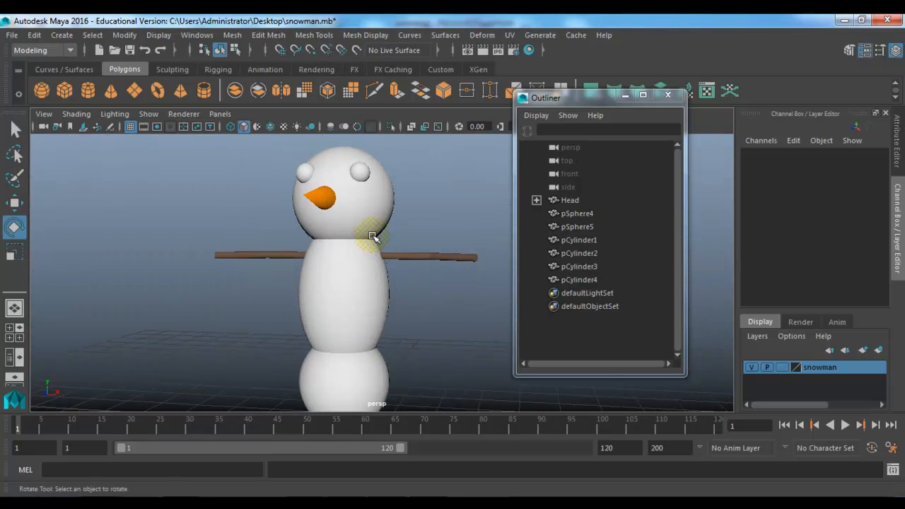
Rename the snowman's middle sphere pSphere4 as Spine
{"action": "left_click", "coordinate": [372, 237]}
{"action": "left_click", "coordinate": [375, 311]}
{"action": "left_click_drag", "start_coordinate": [384, 323], "coordinate": [388, 321], "text": "alt"}
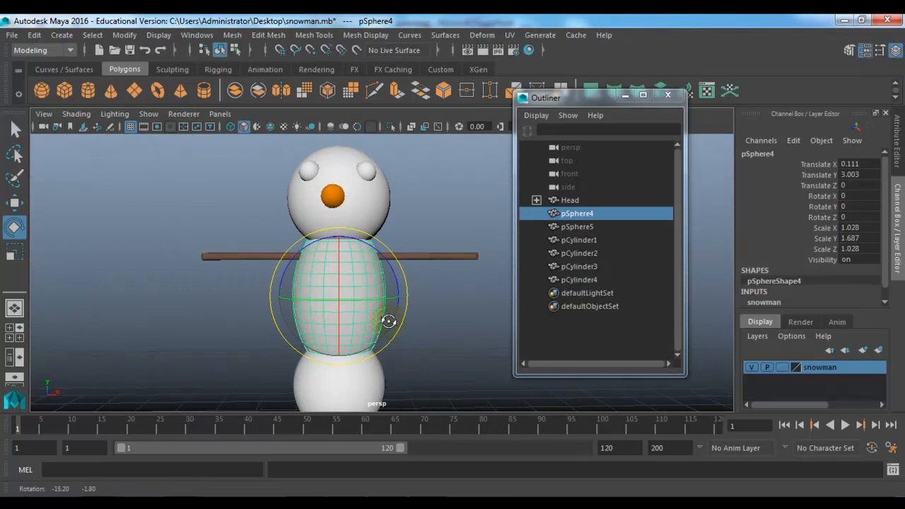
{"action": "key", "text": "w"}
{"action": "left_click", "coordinate": [401, 324]}
{"action": "left_click", "coordinate": [382, 285]}
{"action": "double_click", "coordinate": [578, 213]}
{"action": "type", "text": "Splne"}
{"action": "key", "text": "Return"}
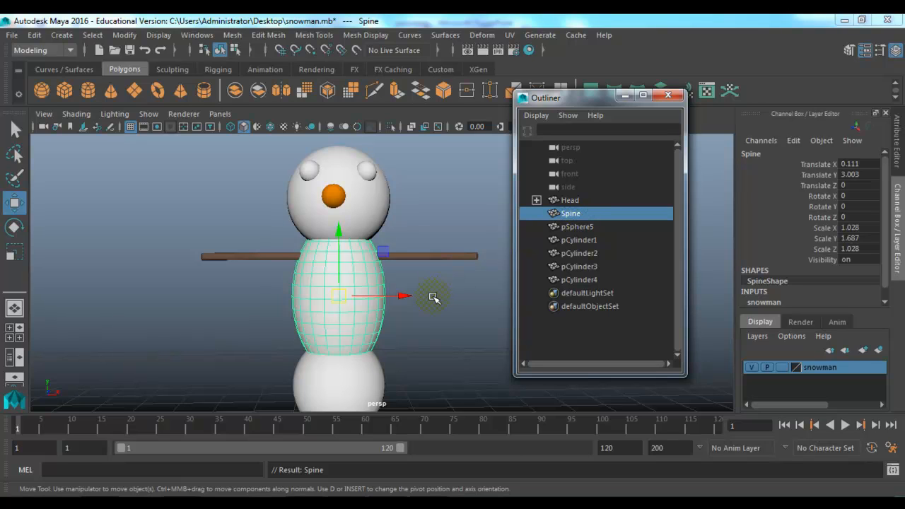
Parent the Head to the Spine, selecting the Head first and the Spine last
{"action": "left_click", "coordinate": [439, 297]}
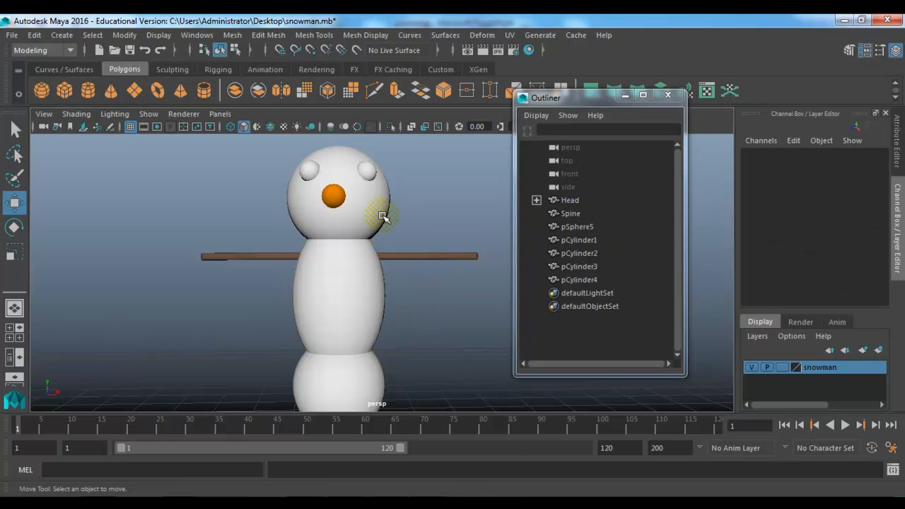
{"action": "left_click", "coordinate": [382, 216]}
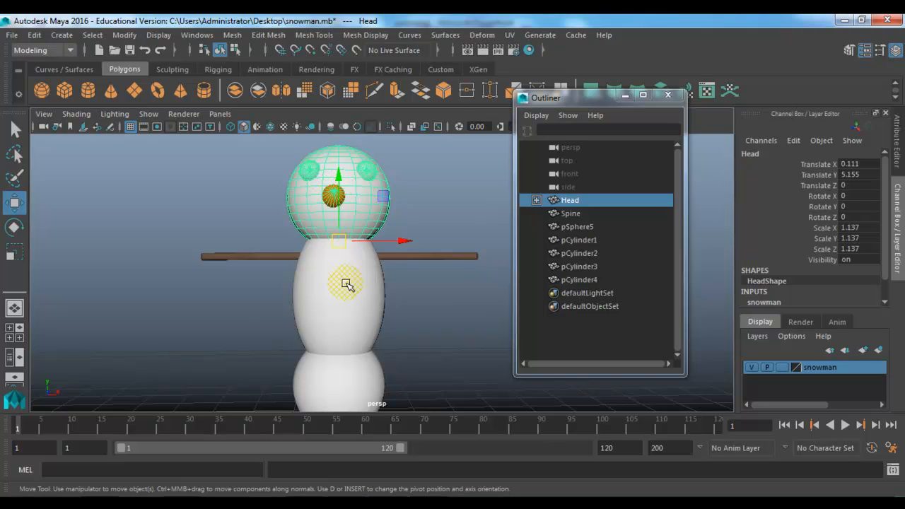
{"action": "left_click", "coordinate": [420, 159]}
{"action": "left_click", "coordinate": [379, 192]}
{"action": "left_click", "coordinate": [375, 278], "text": "shift"}
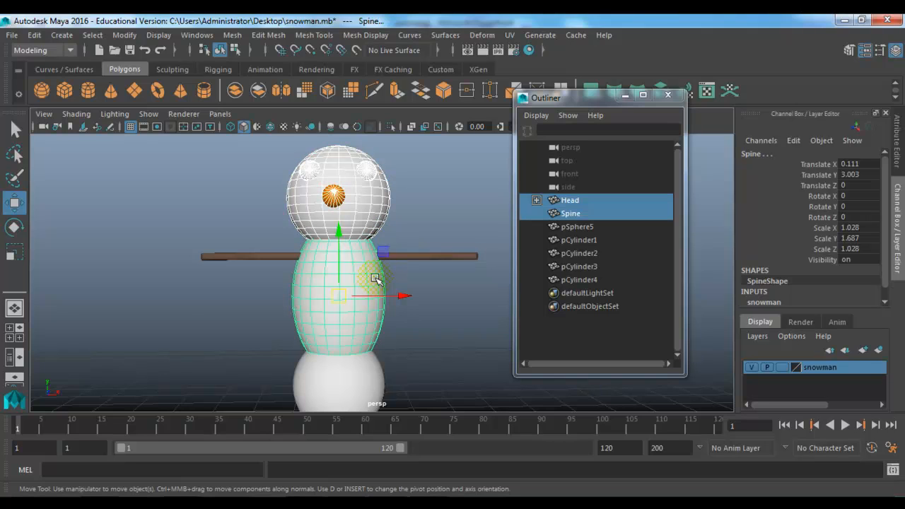
{"action": "key", "text": "p"}
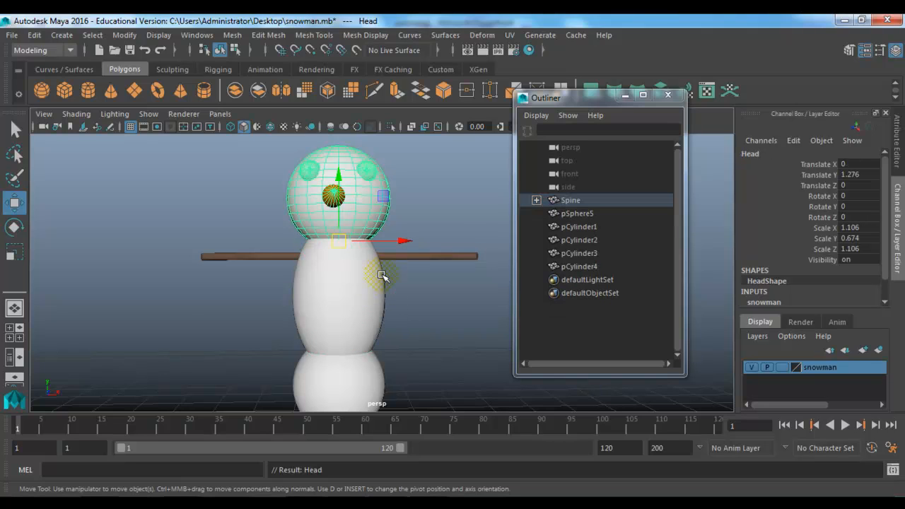
Select the Spine, expand it and the Head in the Outliner to examine their children, and collapse both
{"action": "left_click", "coordinate": [615, 207]}
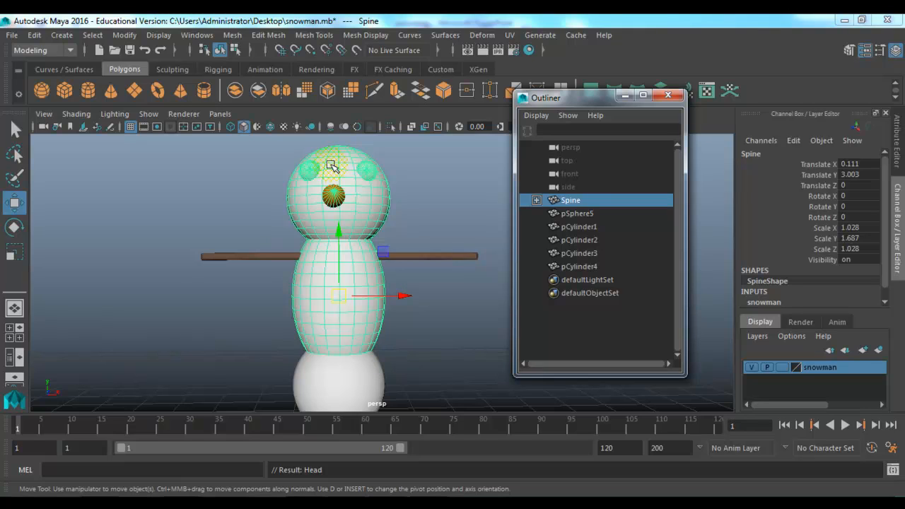
{"action": "left_click", "coordinate": [535, 201]}
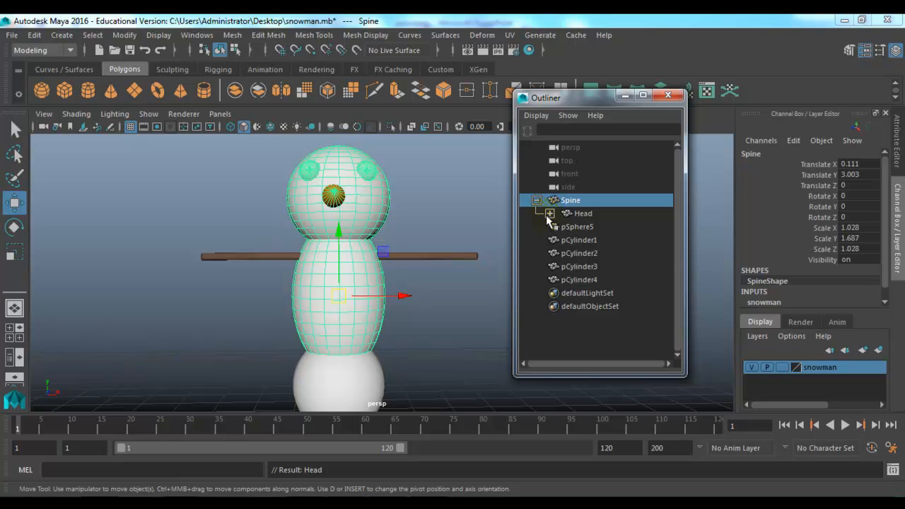
{"action": "left_click", "coordinate": [549, 213]}
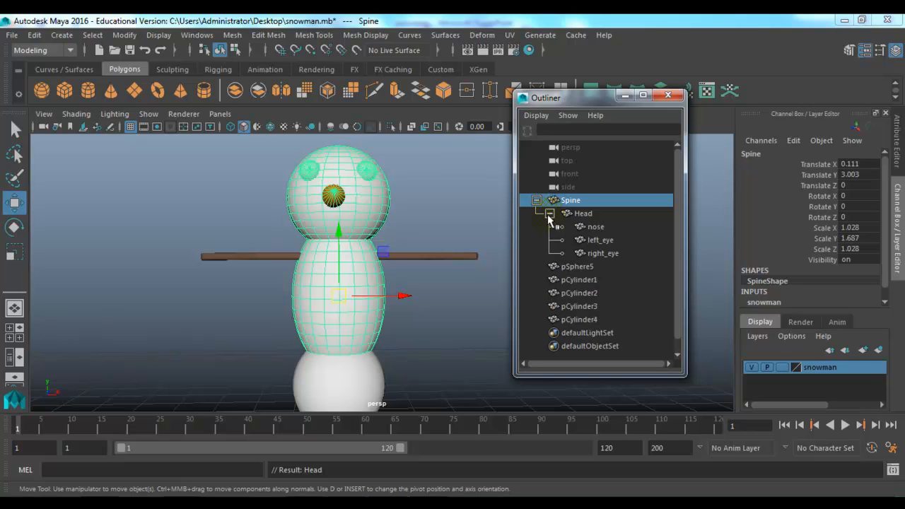
{"action": "left_click", "coordinate": [549, 213]}
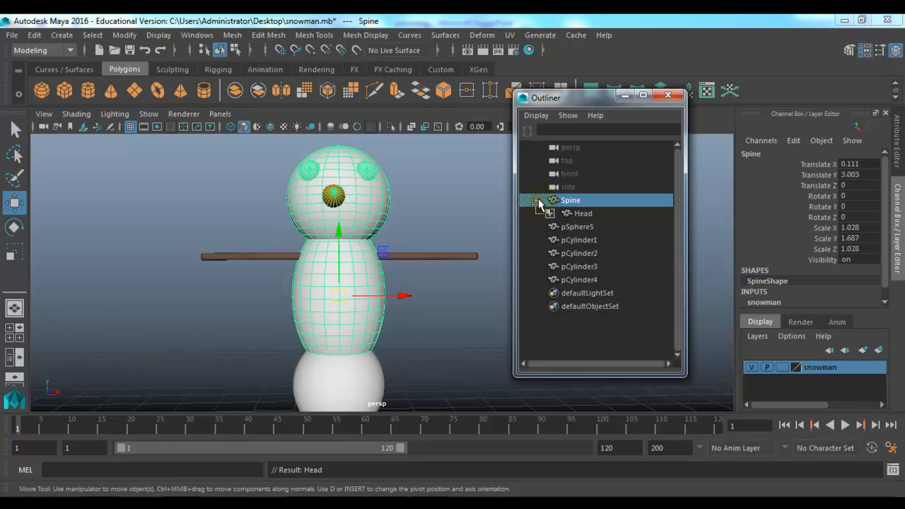
{"action": "left_click", "coordinate": [537, 202]}
Try rotating the Spine about 9.6 degrees around Y, and clear the selection
{"action": "key", "text": "e"}
{"action": "mouse_move", "coordinate": [370, 299]}
{"action": "left_mouse_down"}
{"action": "mouse_move", "coordinate": [352, 301]}
{"action": "mouse_move", "coordinate": [404, 300]}
{"action": "mouse_move", "coordinate": [347, 299]}
{"action": "mouse_move", "coordinate": [378, 298]}
{"action": "left_mouse_up"}
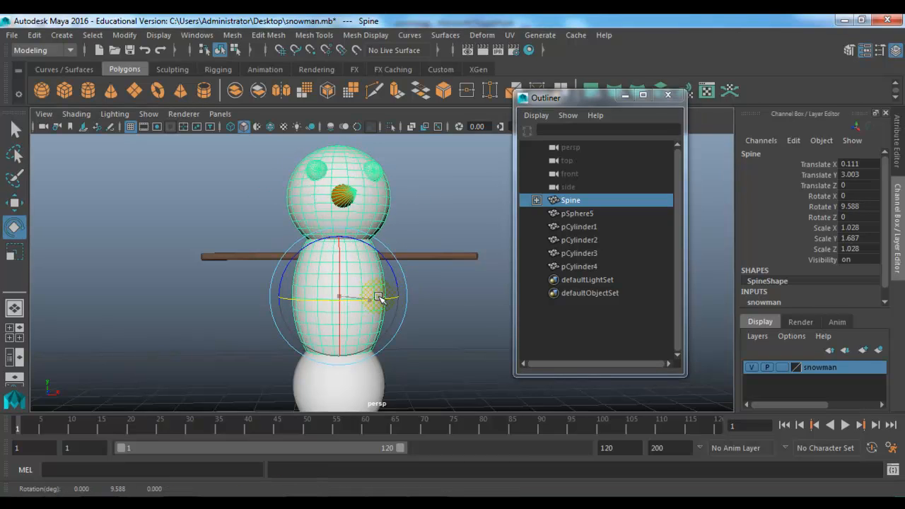
{"action": "left_click", "coordinate": [436, 324]}
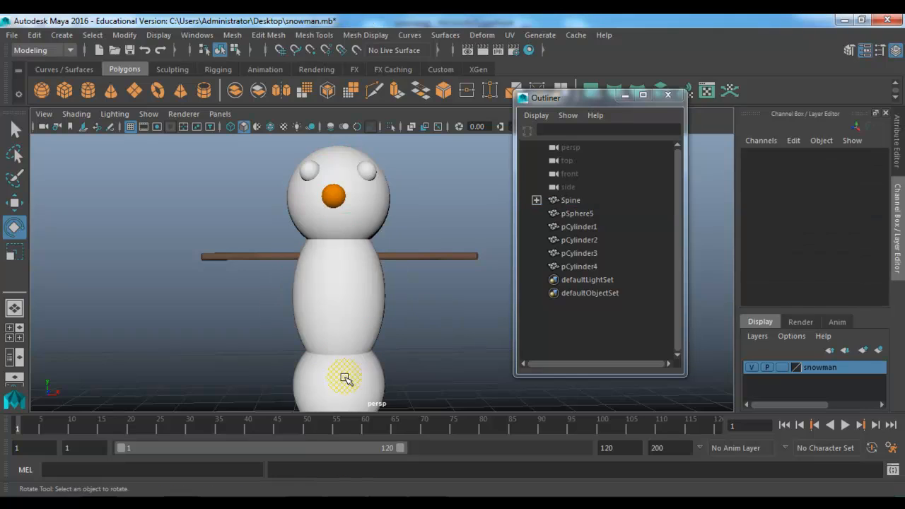
Rename the snowman's bottom sphere pSphere5 as Base
{"action": "left_click", "coordinate": [344, 378]}
{"action": "scroll", "coordinate": [432, 337], "scroll_direction": "down", "scroll_amount": 2}
{"action": "double_click", "coordinate": [595, 215]}
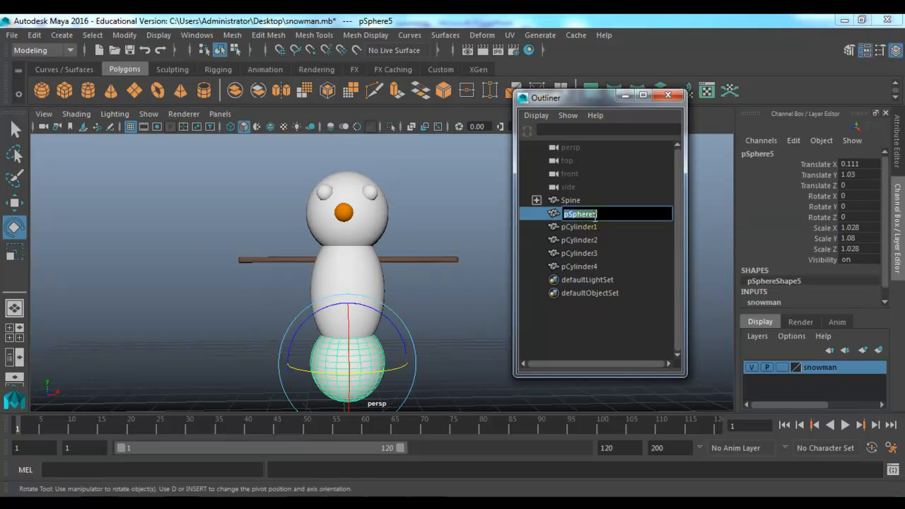
{"action": "type", "text": "Base"}
{"action": "key", "text": "Return"}
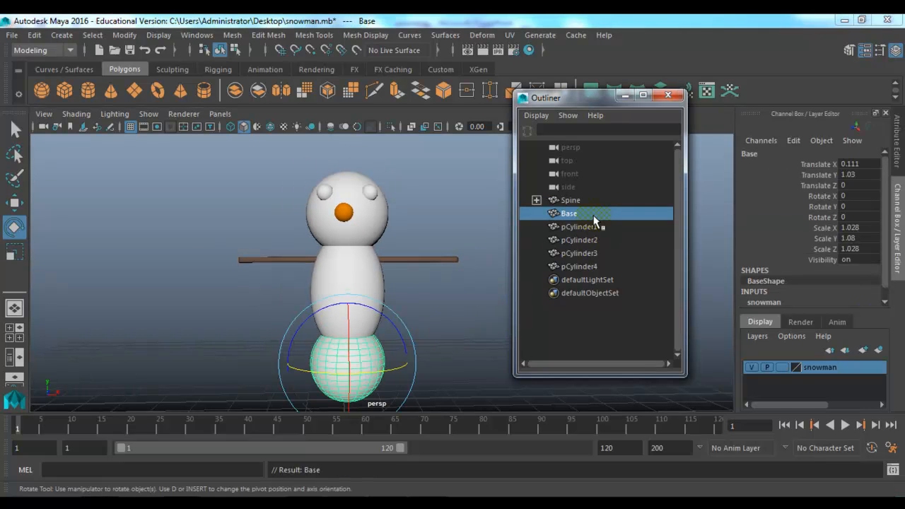
Parent the Spine to the Base, selecting the Spine first and the Base last
{"action": "left_click", "coordinate": [466, 314]}
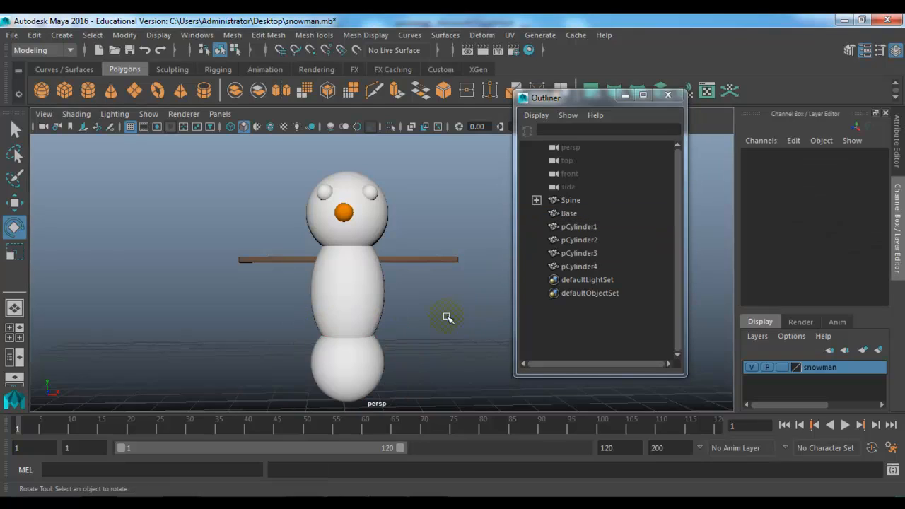
{"action": "left_click", "coordinate": [363, 282]}
{"action": "left_click", "coordinate": [420, 368]}
{"action": "left_click", "coordinate": [363, 288]}
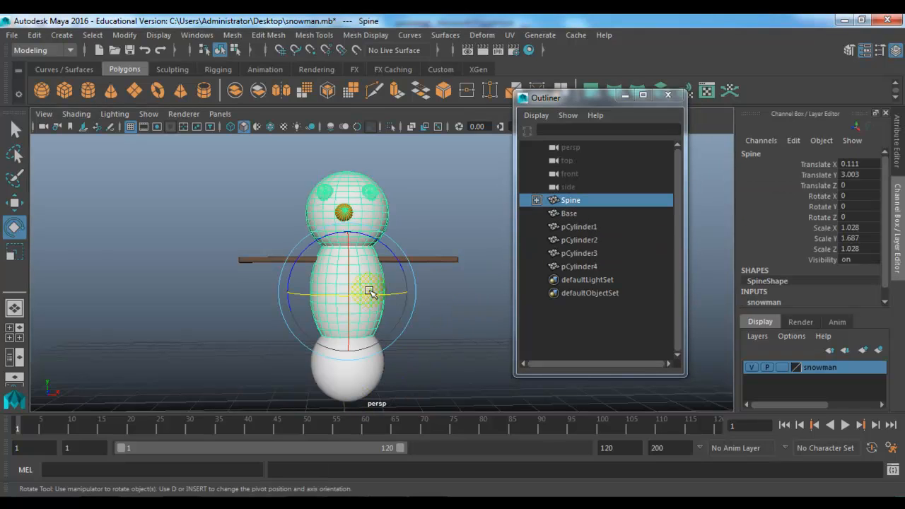
{"action": "key", "text": "q"}
{"action": "left_click", "coordinate": [345, 371]}
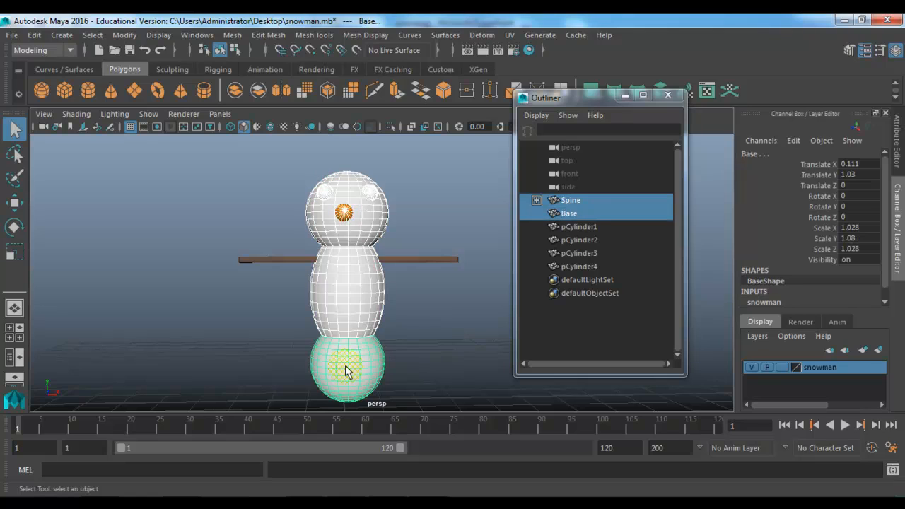
{"action": "left_click", "coordinate": [364, 299]}
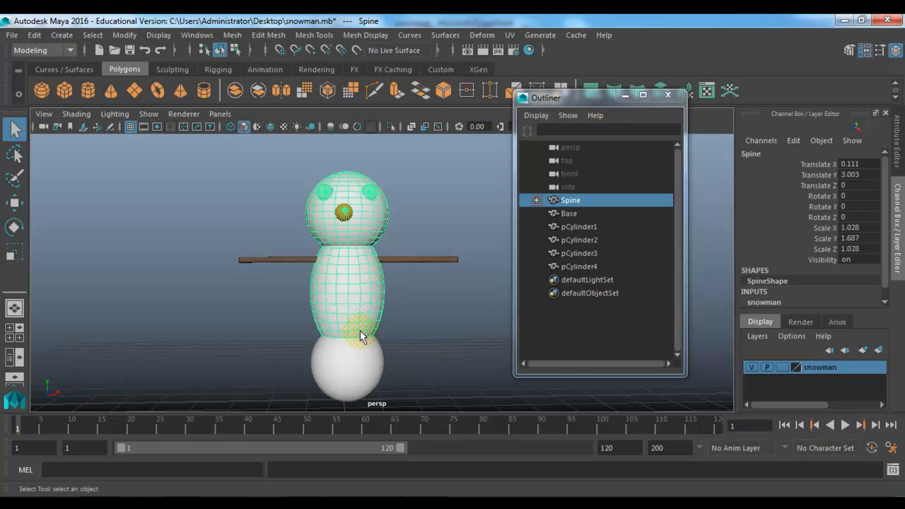
{"action": "left_click", "coordinate": [342, 376], "text": "shift"}
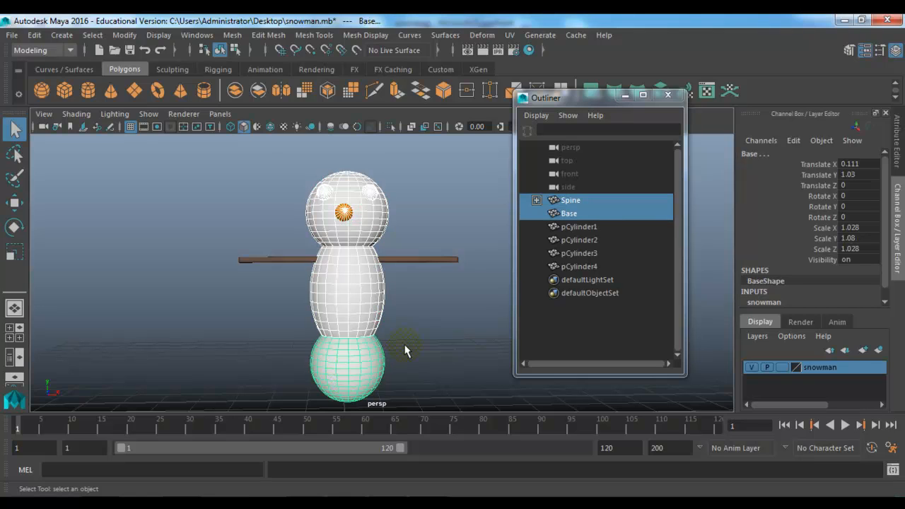
{"action": "key", "text": "p"}
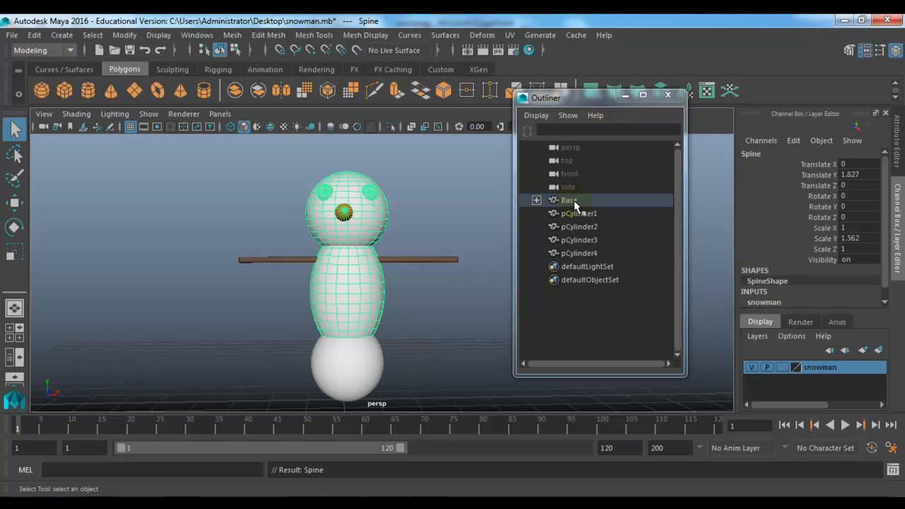
Expand the Base, Spine and Head in the Outliner to examine the hierarchy, collapse them again and clear the selection
{"action": "left_click", "coordinate": [535, 201]}
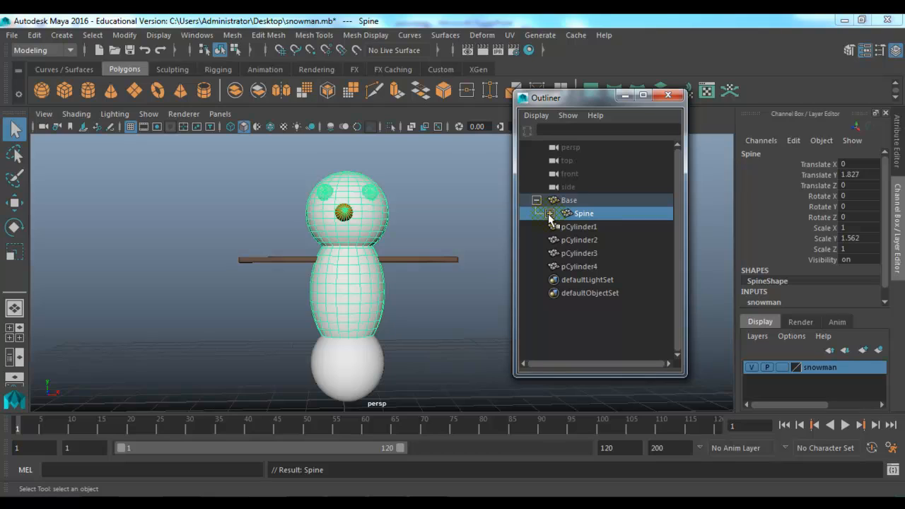
{"action": "left_click", "coordinate": [549, 213]}
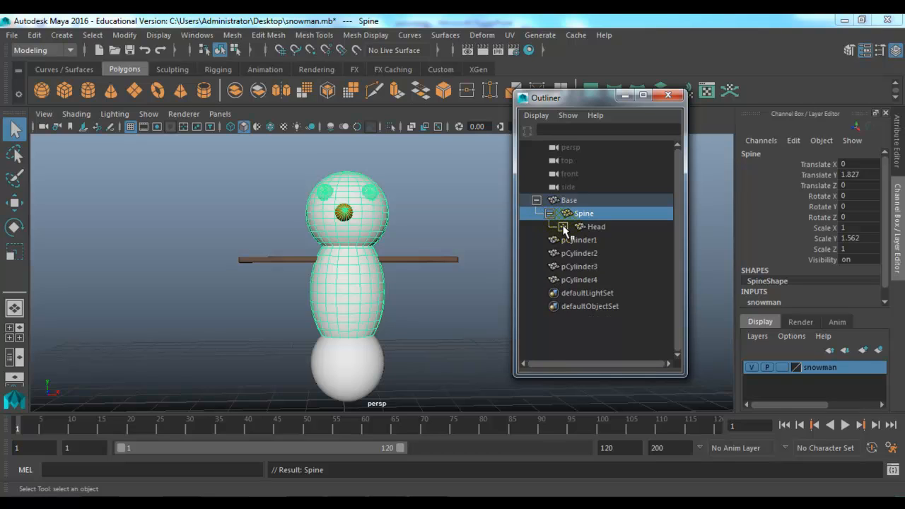
{"action": "left_click", "coordinate": [562, 227]}
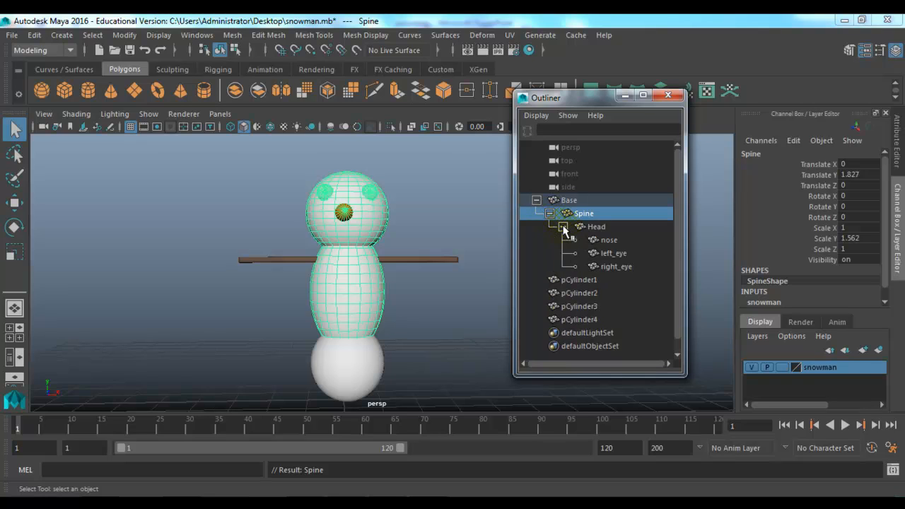
{"action": "left_click", "coordinate": [562, 227]}
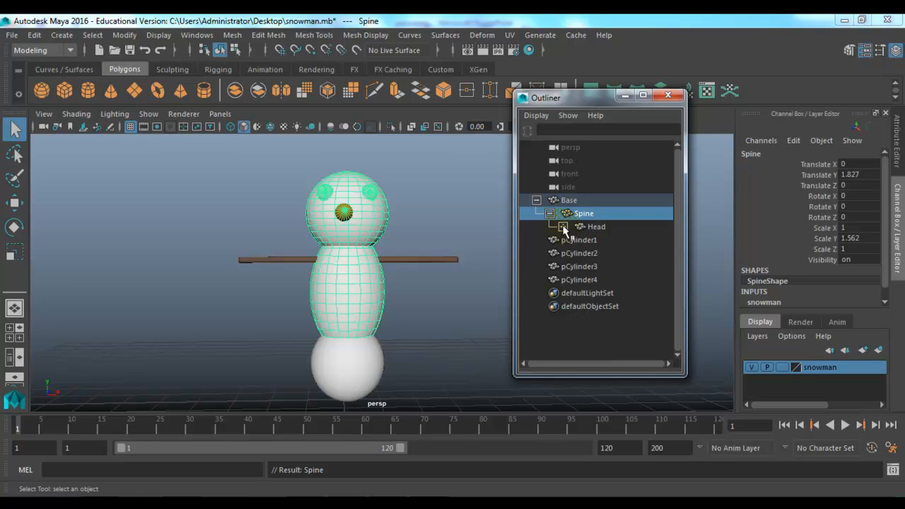
{"action": "left_click", "coordinate": [549, 213]}
{"action": "left_click", "coordinate": [535, 200]}
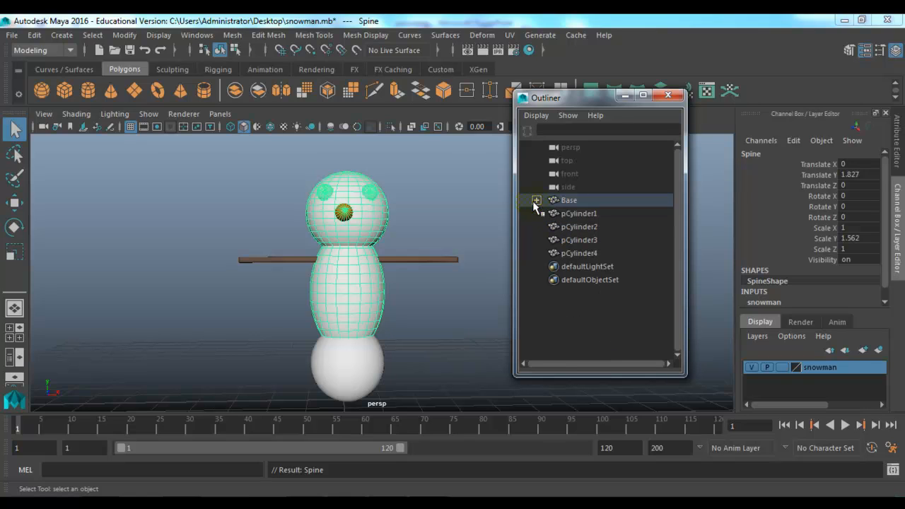
{"action": "left_click", "coordinate": [446, 287]}
Select pCylinder2 and pCylinder1 in turn to examine the two segments of the snowman's right arm, and clear the selection
{"action": "left_click_drag", "start_coordinate": [352, 264], "coordinate": [332, 270], "text": "alt"}
{"action": "right_click_drag", "start_coordinate": [332, 271], "coordinate": [335, 318], "text": "alt"}
{"action": "right_click_drag", "start_coordinate": [290, 271], "coordinate": [323, 338], "text": "alt"}
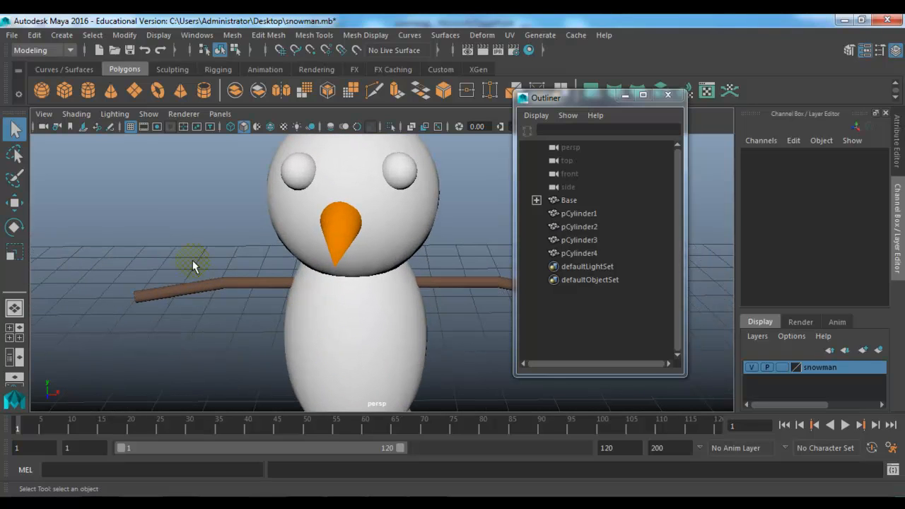
{"action": "left_click", "coordinate": [175, 295]}
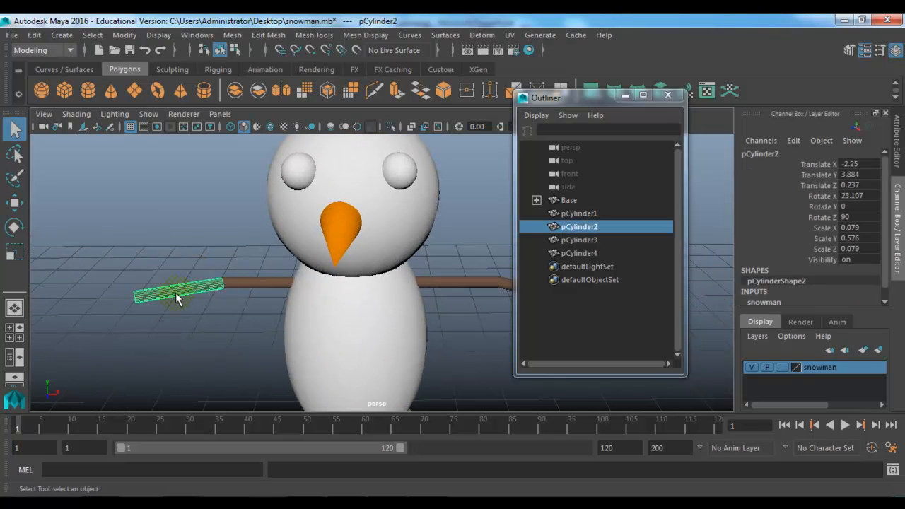
{"action": "left_click", "coordinate": [258, 283]}
{"action": "middle_click_drag", "start_coordinate": [258, 311], "coordinate": [299, 310], "text": "alt"}
{"action": "right_click_drag", "start_coordinate": [299, 310], "coordinate": [341, 398], "text": "alt"}
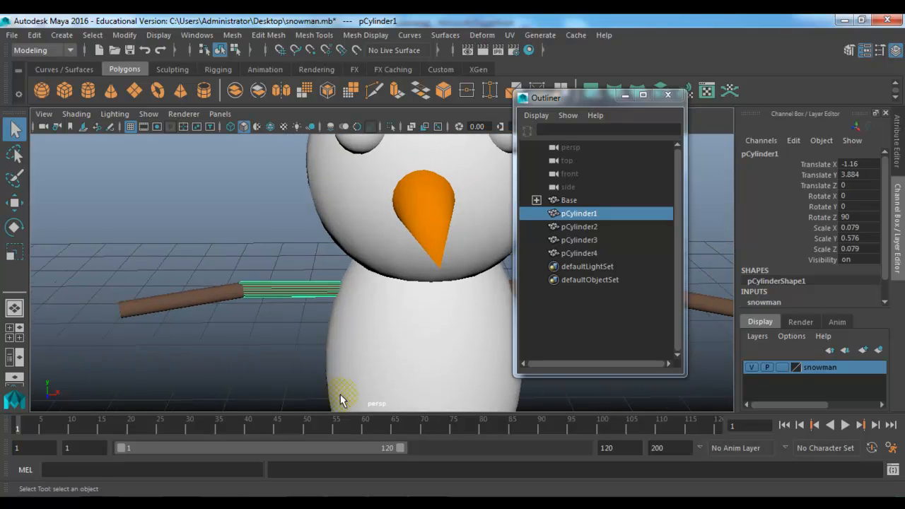
{"action": "middle_click_drag", "start_coordinate": [278, 333], "coordinate": [301, 299], "text": "alt"}
{"action": "right_click_drag", "start_coordinate": [300, 298], "coordinate": [302, 318], "text": "alt"}
{"action": "left_click", "coordinate": [258, 328]}
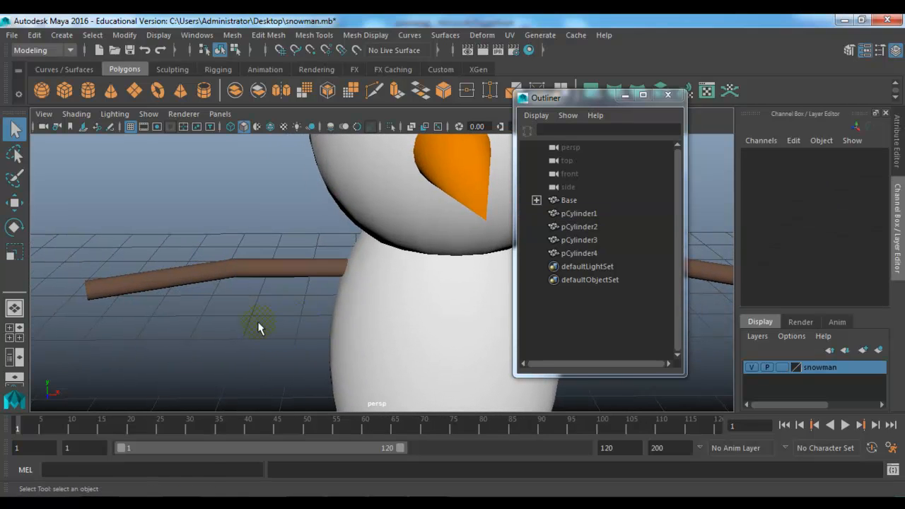
In the top view, move the pivot of the outer right arm segment pCylinder2 to its elbow end
{"action": "left_click", "coordinate": [200, 269]}
{"action": "left_click_drag", "start_coordinate": [246, 283], "coordinate": [157, 313], "text": "alt"}
{"action": "key", "text": "space"}
{"action": "middle_click_drag", "start_coordinate": [202, 301], "coordinate": [142, 332], "text": "alt"}
{"action": "key", "text": "w"}
{"action": "scroll", "coordinate": [204, 308], "scroll_direction": "up", "scroll_amount": 3}
{"action": "middle_click_drag", "start_coordinate": [210, 315], "coordinate": [321, 270], "text": "alt"}
{"action": "scroll", "coordinate": [311, 282], "scroll_direction": "up", "scroll_amount": 5}
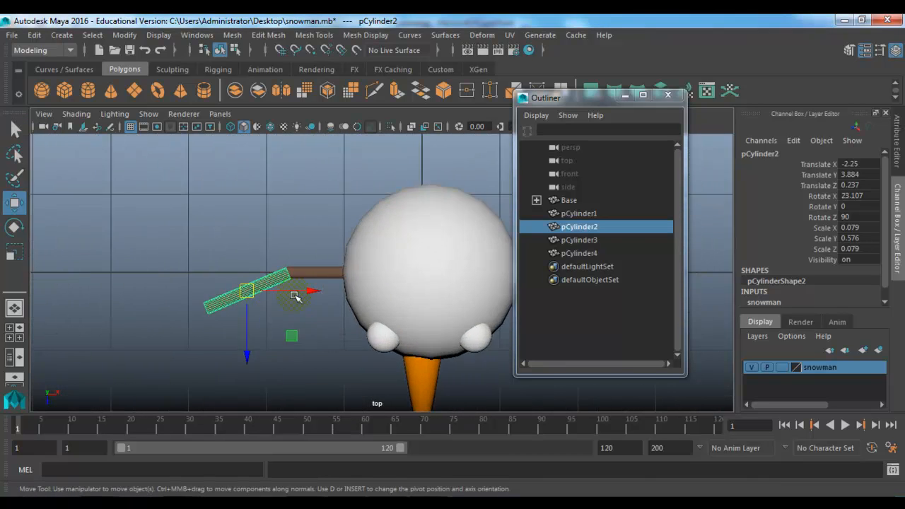
{"action": "scroll", "coordinate": [295, 297], "scroll_direction": "up", "scroll_amount": 4}
{"action": "key", "text": "d"}
{"action": "left_click_drag", "start_coordinate": [127, 311], "coordinate": [226, 312]}
{"action": "left_click_drag", "start_coordinate": [167, 373], "coordinate": [161, 334]}
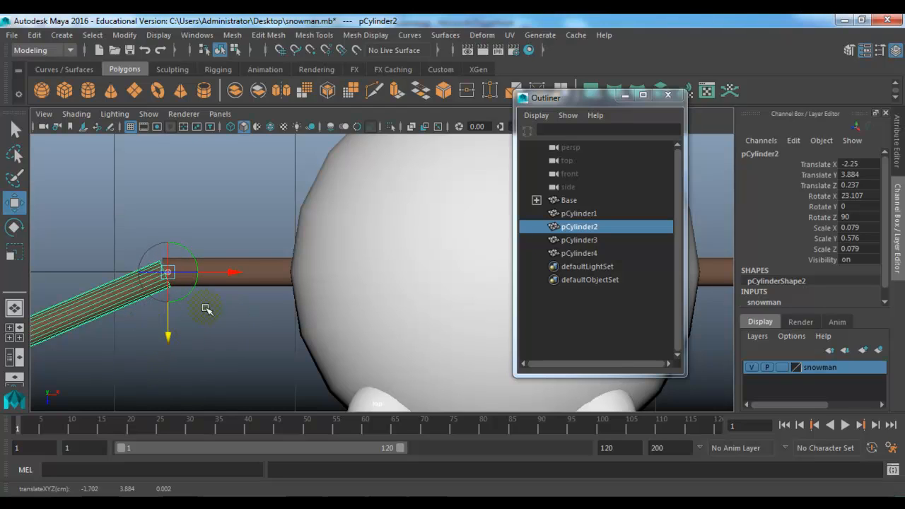
{"action": "key", "text": "d"}
Move the pivot of the outer left arm segment pCylinder4 to its elbow end, and clear the selection
{"action": "scroll", "coordinate": [274, 300], "scroll_direction": "down", "scroll_amount": 6}
{"action": "middle_click_drag", "start_coordinate": [283, 297], "coordinate": [146, 287], "text": "alt"}
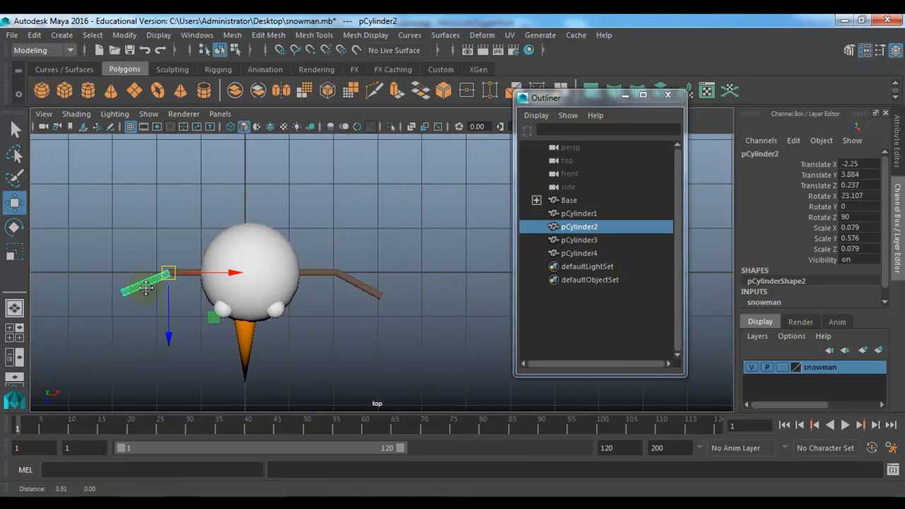
{"action": "scroll", "coordinate": [402, 375], "scroll_direction": "up", "scroll_amount": 4}
{"action": "left_click", "coordinate": [332, 301]}
{"action": "scroll", "coordinate": [347, 325], "scroll_direction": "up", "scroll_amount": 2}
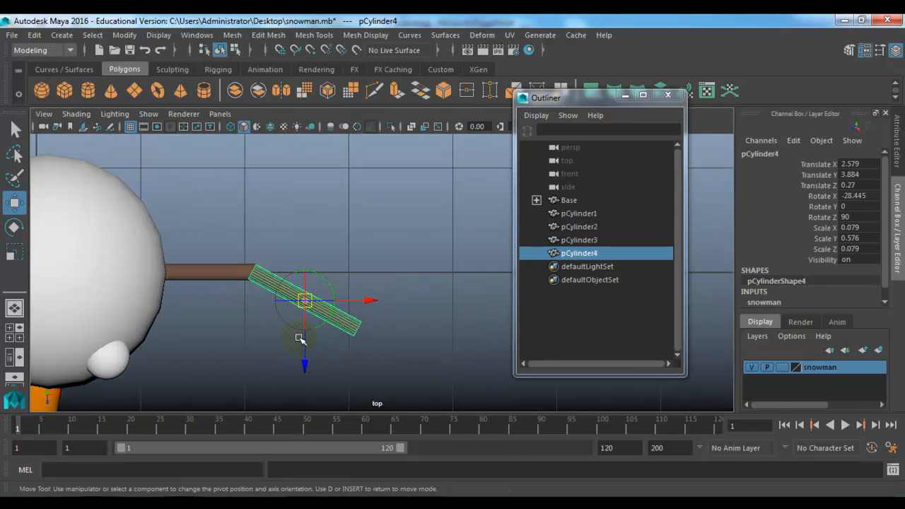
{"action": "key", "text": "d"}
{"action": "left_click_drag", "start_coordinate": [356, 303], "coordinate": [311, 302]}
{"action": "key", "text": "d"}
{"action": "left_click_drag", "start_coordinate": [255, 369], "coordinate": [260, 340]}
{"action": "left_click_drag", "start_coordinate": [308, 272], "coordinate": [314, 272]}
{"action": "left_click", "coordinate": [242, 318]}
Rename the inner right arm segment pCylinder1 as right_arm
{"action": "scroll", "coordinate": [242, 318], "scroll_direction": "down", "scroll_amount": 6}
{"action": "middle_click_drag", "start_coordinate": [243, 317], "coordinate": [285, 258], "text": "alt"}
{"action": "scroll", "coordinate": [285, 258], "scroll_direction": "down", "scroll_amount": 3}
{"action": "scroll", "coordinate": [275, 240], "scroll_direction": "up", "scroll_amount": 4}
{"action": "middle_click_drag", "start_coordinate": [326, 309], "coordinate": [290, 354], "text": "alt"}
{"action": "left_click", "coordinate": [197, 243]}
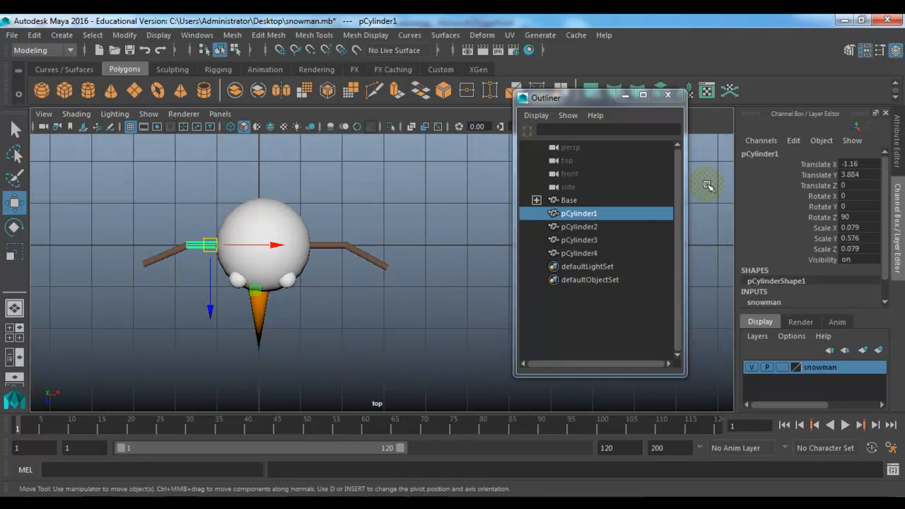
{"action": "left_click", "coordinate": [761, 152]}
{"action": "type", "text": "a"}
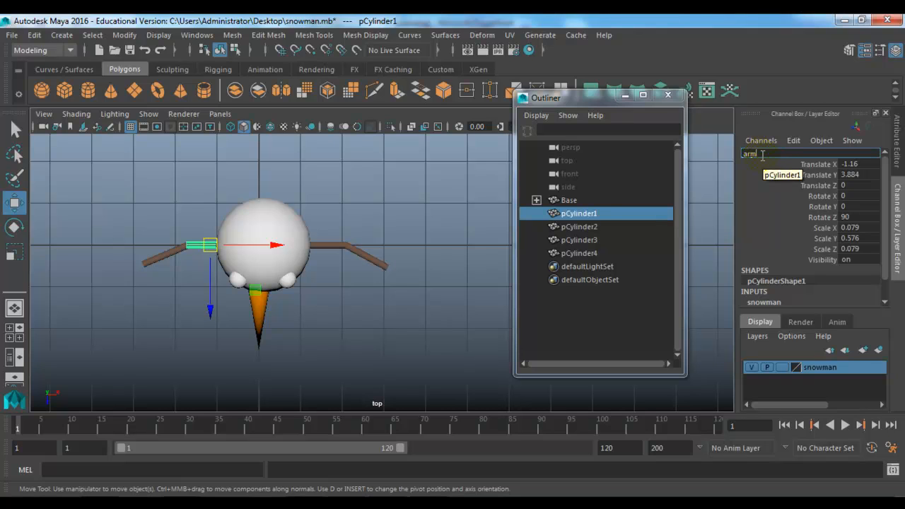
{"action": "type", "text": "rm"}
{"action": "key", "text": "Return"}
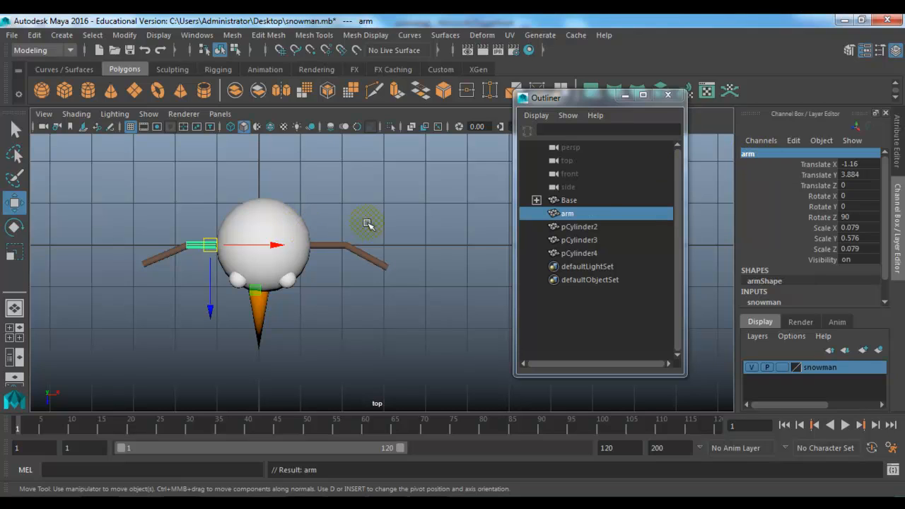
{"action": "left_click", "coordinate": [755, 155]}
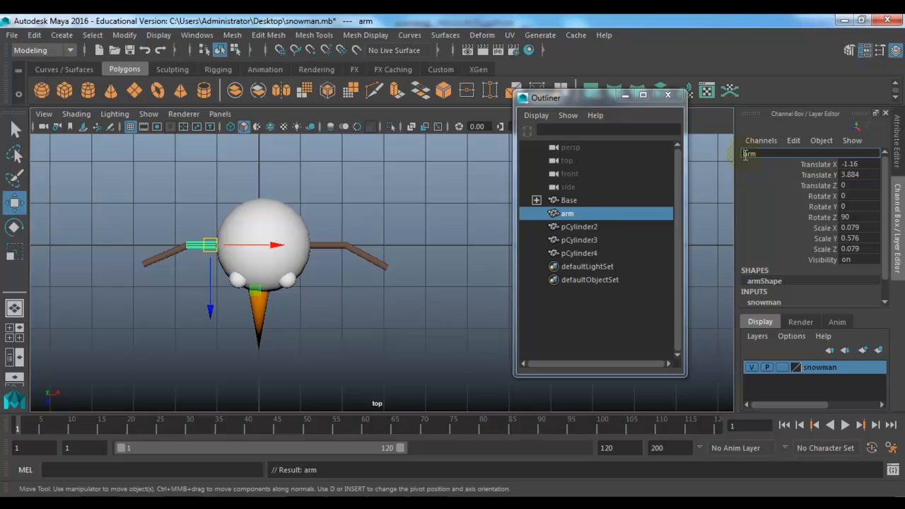
{"action": "type", "text": "right_"}
{"action": "key", "text": "Return"}
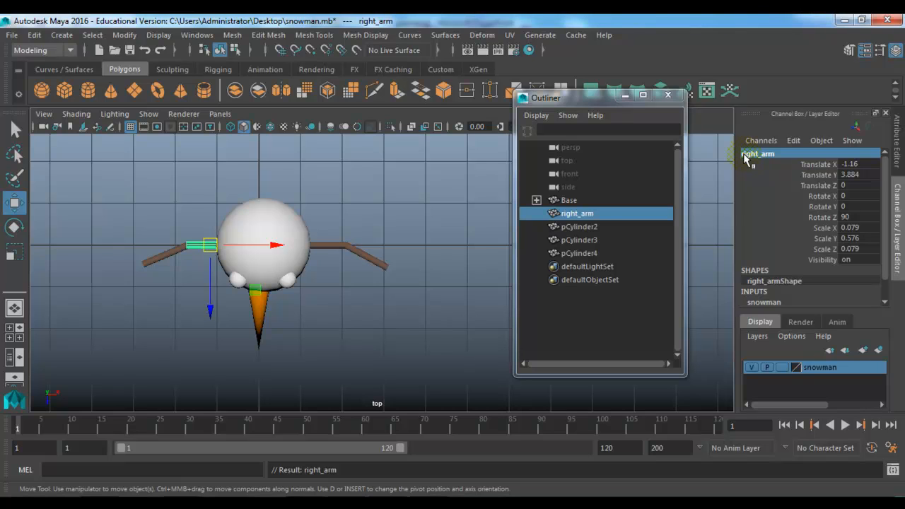
Rename the inner left arm segment pCylinder3 as left_arm
{"action": "left_click", "coordinate": [329, 246]}
{"action": "left_click", "coordinate": [751, 156]}
{"action": "type", "text": "lef"}
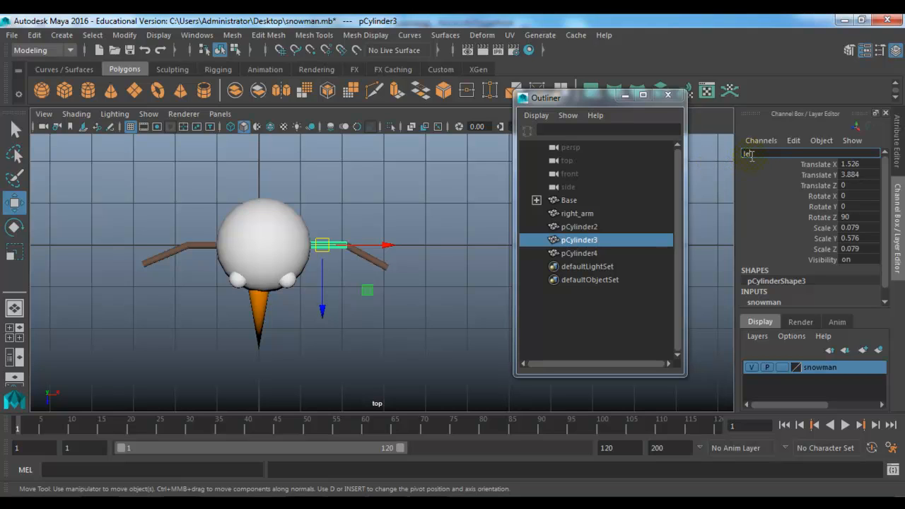
{"action": "type", "text": "t_arm"}
{"action": "key", "text": "Return"}
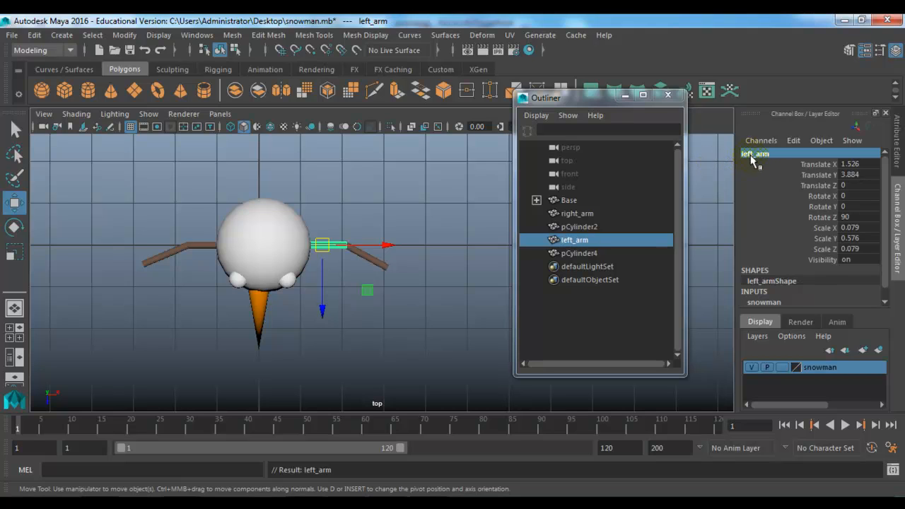
Rename the outer left arm segment pCylinder4 as left_forearm
{"action": "left_click", "coordinate": [360, 254]}
{"action": "left_click", "coordinate": [749, 154]}
{"action": "type", "text": "left"}
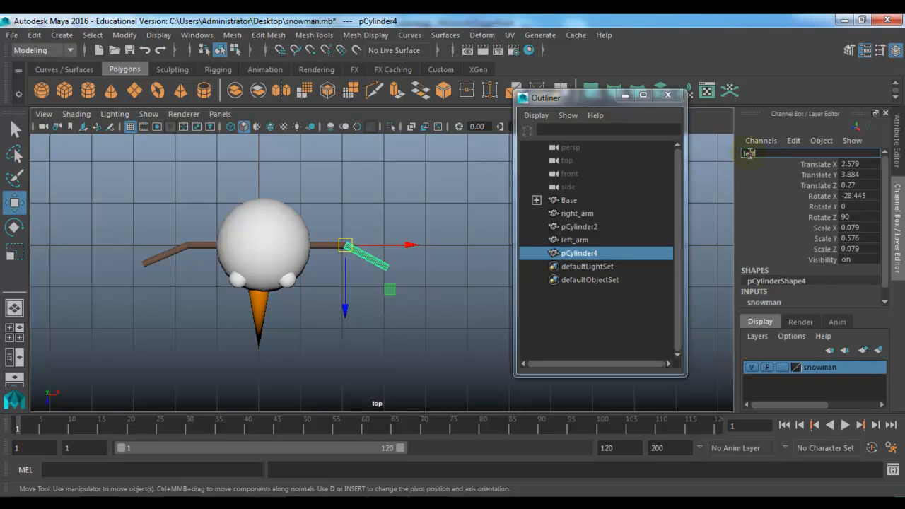
{"action": "type", "text": "_forearm"}
{"action": "key", "text": "Return"}
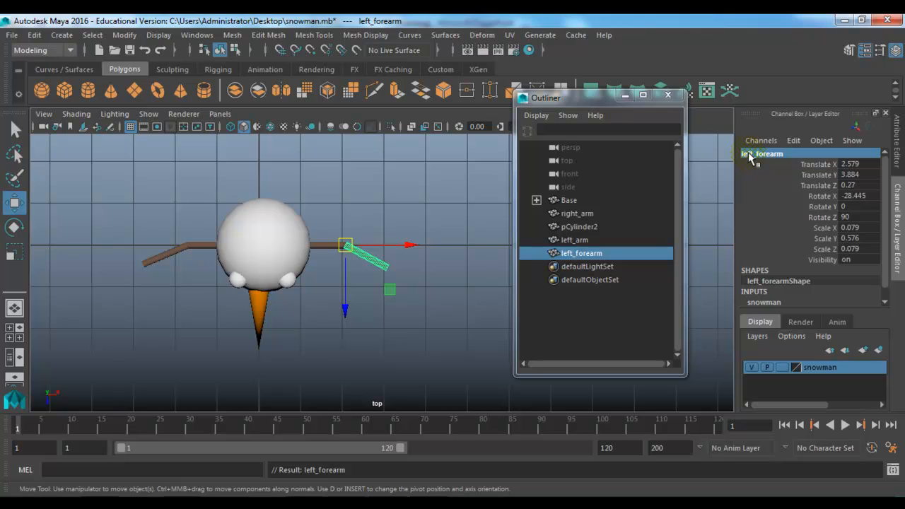
Rename the outer right arm segment pCylinder2 as right_forearm
{"action": "left_click", "coordinate": [164, 256]}
{"action": "double_click", "coordinate": [760, 154]}
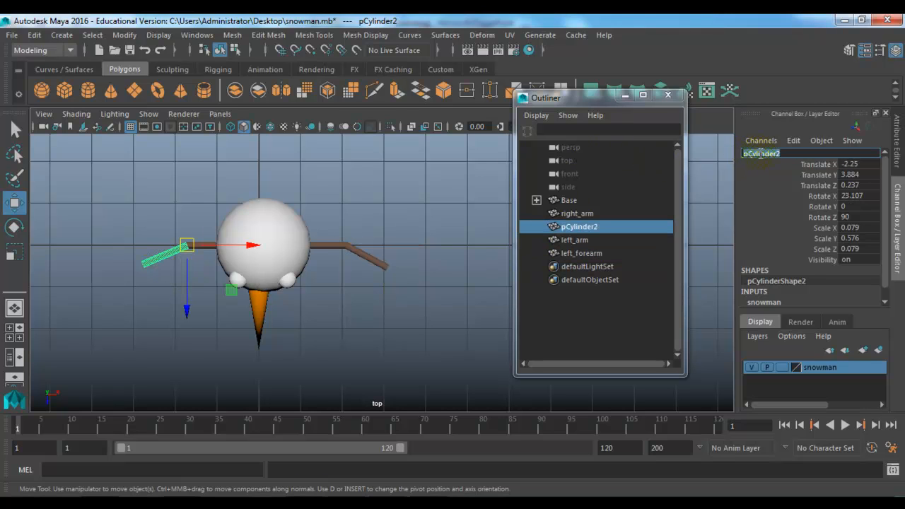
{"action": "type", "text": "ri"}
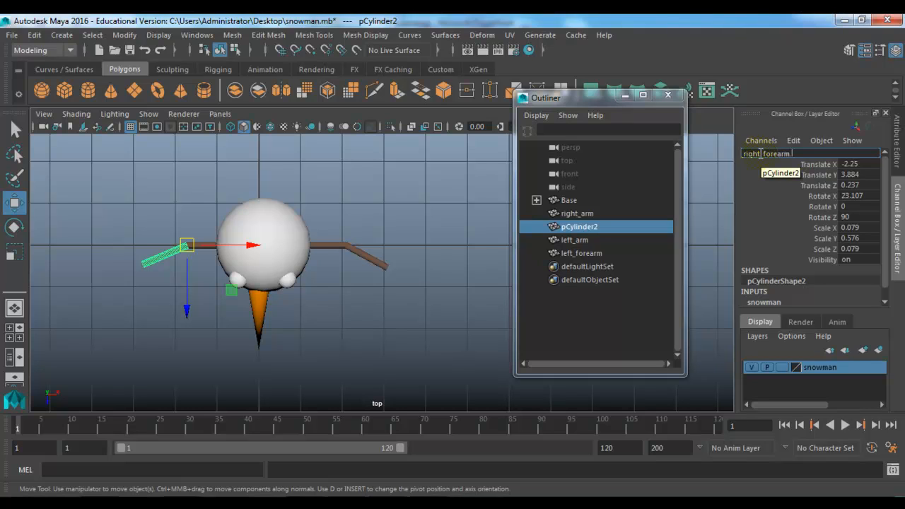
{"action": "type", "text": "ght_forearm"}
{"action": "key", "text": "Return"}
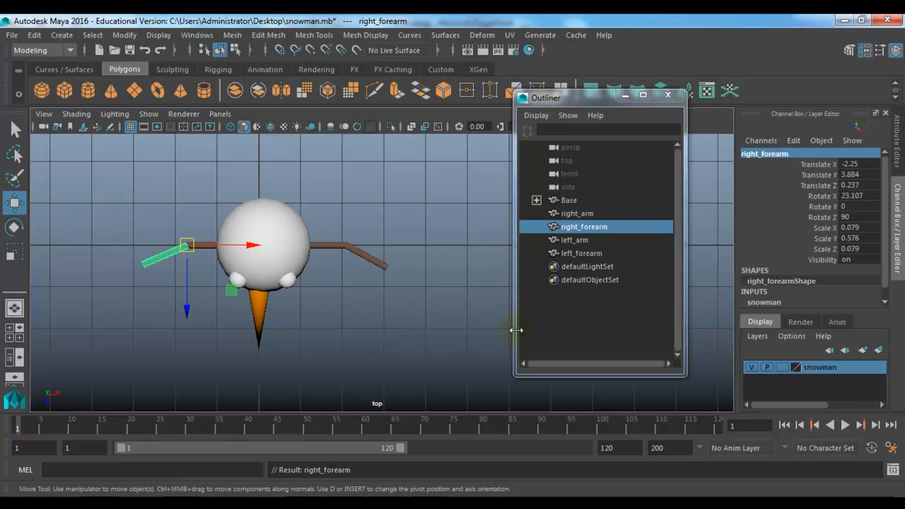
Move the pivot of right_arm along X to its shoulder end, just inside the snowman's spine, in the perspective view
{"action": "left_click", "coordinate": [476, 313]}
{"action": "key", "text": "space"}
{"action": "left_click_drag", "start_coordinate": [436, 296], "coordinate": [431, 260]}
{"action": "left_click_drag", "start_coordinate": [367, 286], "coordinate": [360, 243], "text": "alt"}
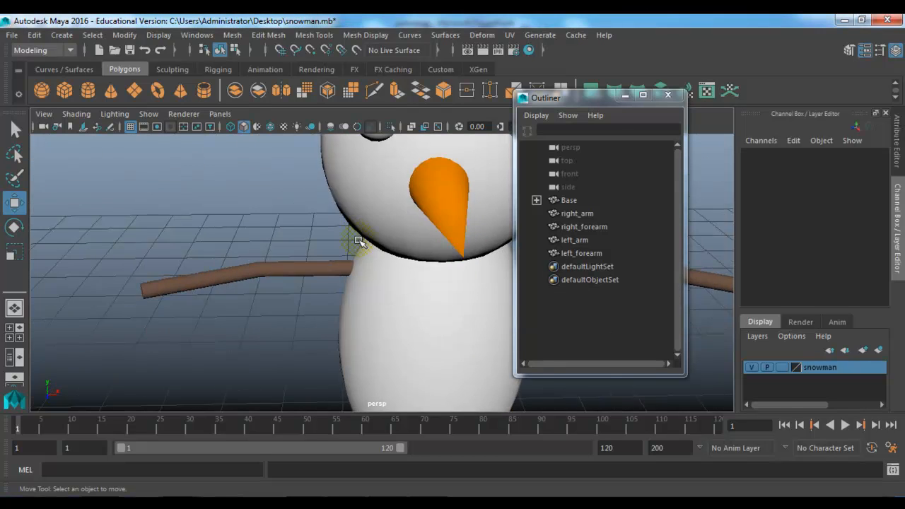
{"action": "right_click_drag", "start_coordinate": [360, 242], "coordinate": [315, 271], "text": "alt"}
{"action": "middle_click_drag", "start_coordinate": [315, 270], "coordinate": [142, 238], "text": "alt"}
{"action": "left_click_drag", "start_coordinate": [84, 226], "coordinate": [92, 279]}
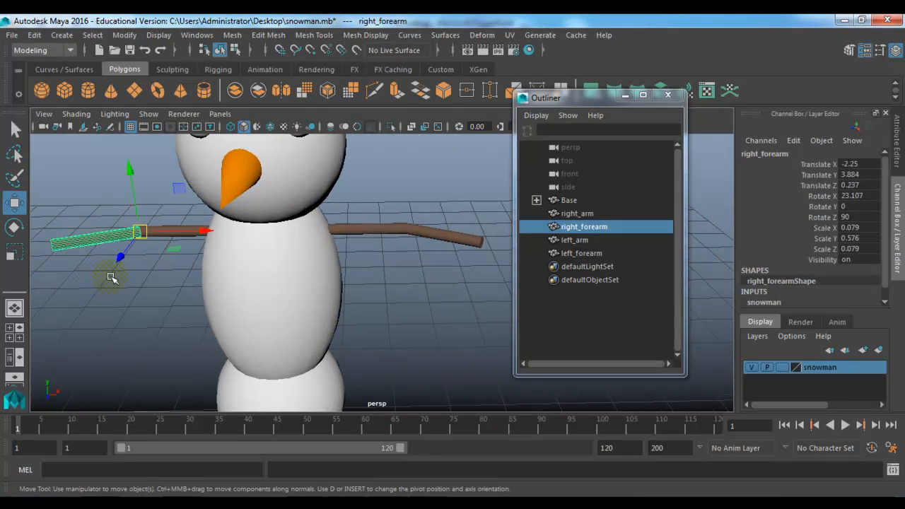
{"action": "left_click_drag", "start_coordinate": [172, 276], "coordinate": [198, 275], "text": "alt"}
{"action": "left_click_drag", "start_coordinate": [178, 210], "coordinate": [190, 243], "text": "shift"}
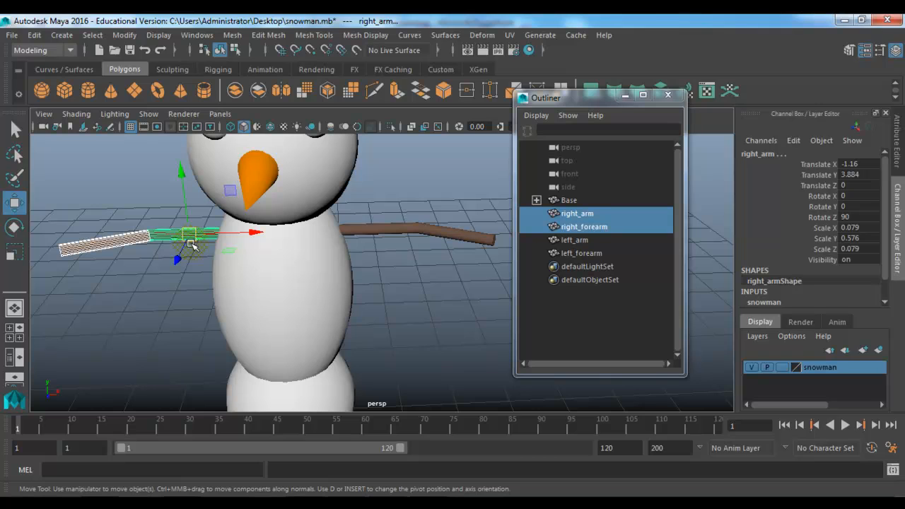
{"action": "left_click", "coordinate": [156, 237]}
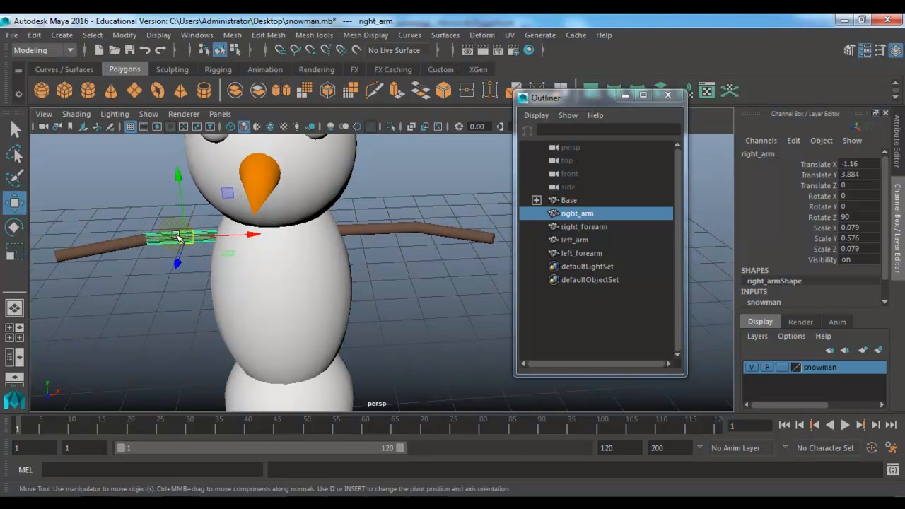
{"action": "key", "text": "Insert"}
{"action": "left_click_drag", "start_coordinate": [241, 234], "coordinate": [276, 236]}
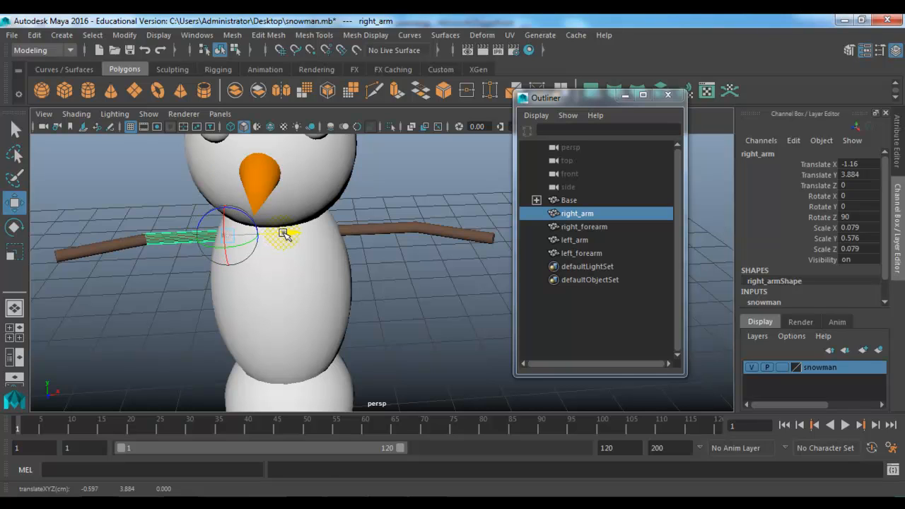
Move the pivot of left_arm along X to its shoulder end inside the spine, and finish pivot editing
{"action": "left_click", "coordinate": [361, 229]}
{"action": "left_click_drag", "start_coordinate": [426, 228], "coordinate": [364, 230]}
{"action": "key", "text": "Insert"}
{"action": "left_click", "coordinate": [182, 288]}
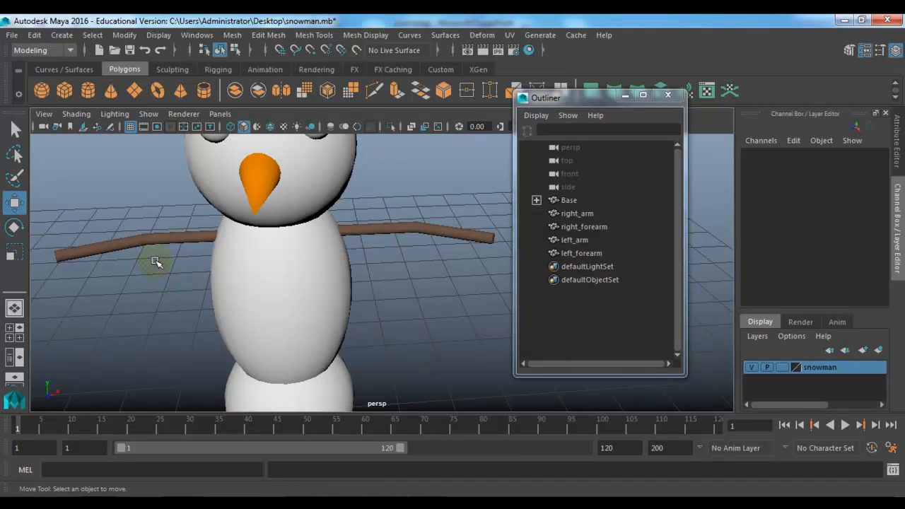
Parent right_forearm to right_arm
{"action": "left_click", "coordinate": [125, 248]}
{"action": "left_click", "coordinate": [189, 238], "text": "shift"}
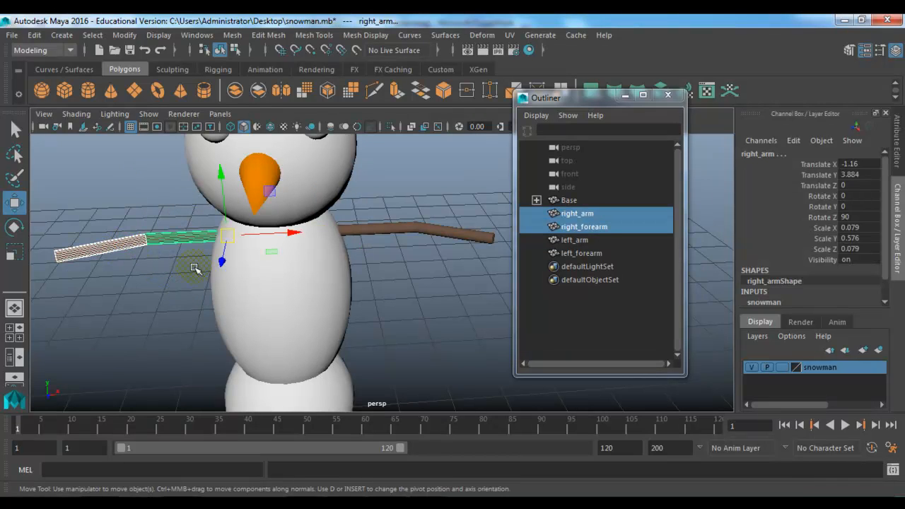
{"action": "key", "text": "p"}
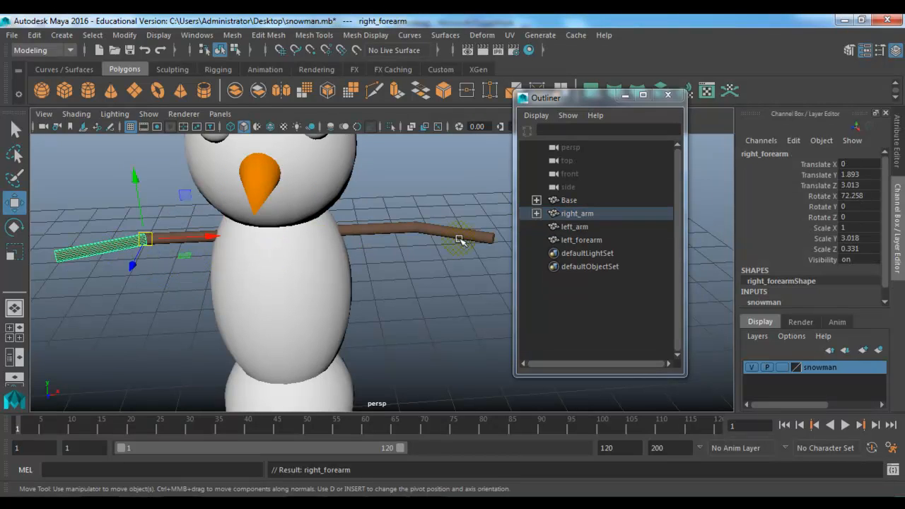
Parent left_forearm to left_arm
{"action": "left_click", "coordinate": [428, 233]}
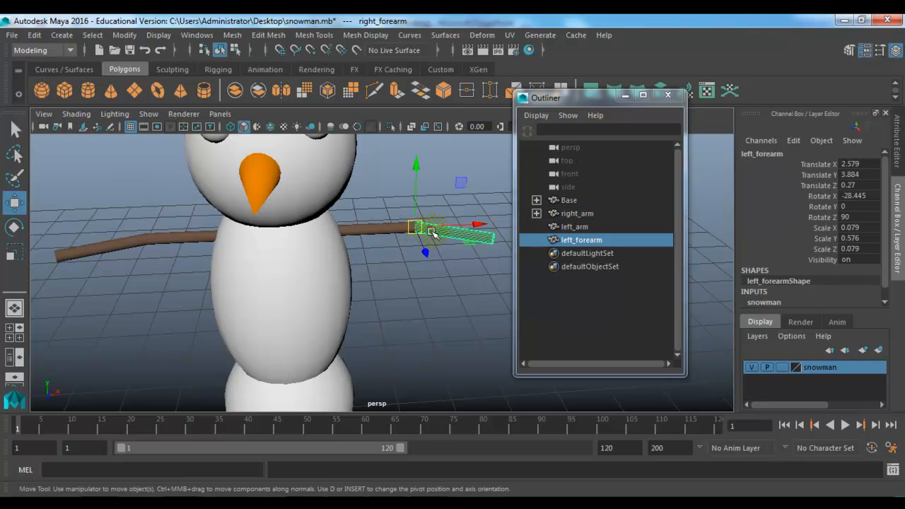
{"action": "left_click", "coordinate": [374, 233], "text": "shift"}
{"action": "key", "text": "p"}
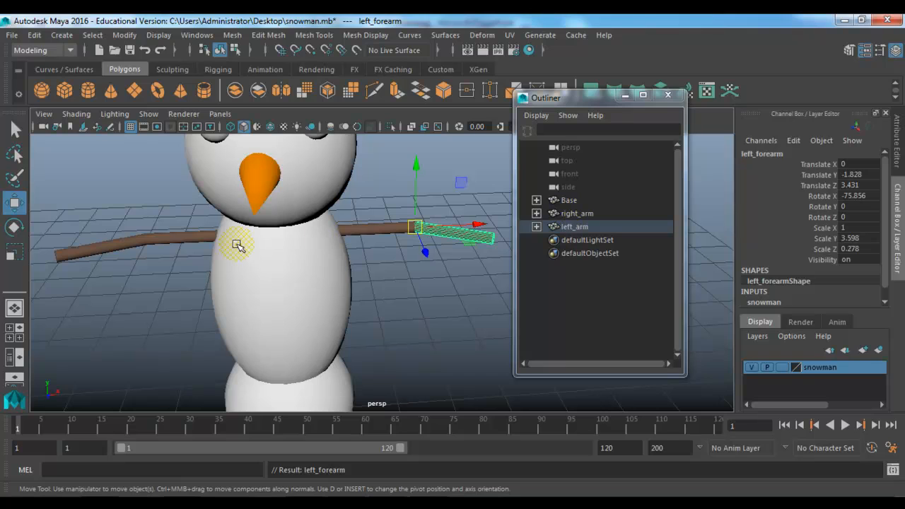
Parent both right_arm and left_arm to Spine, and clear the selection
{"action": "left_click", "coordinate": [195, 238]}
{"action": "left_click", "coordinate": [360, 228]}
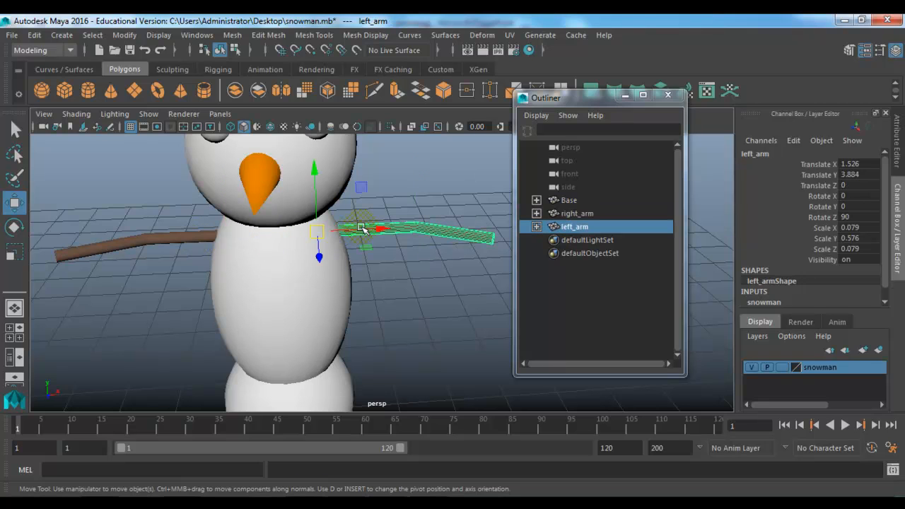
{"action": "left_click", "coordinate": [271, 268]}
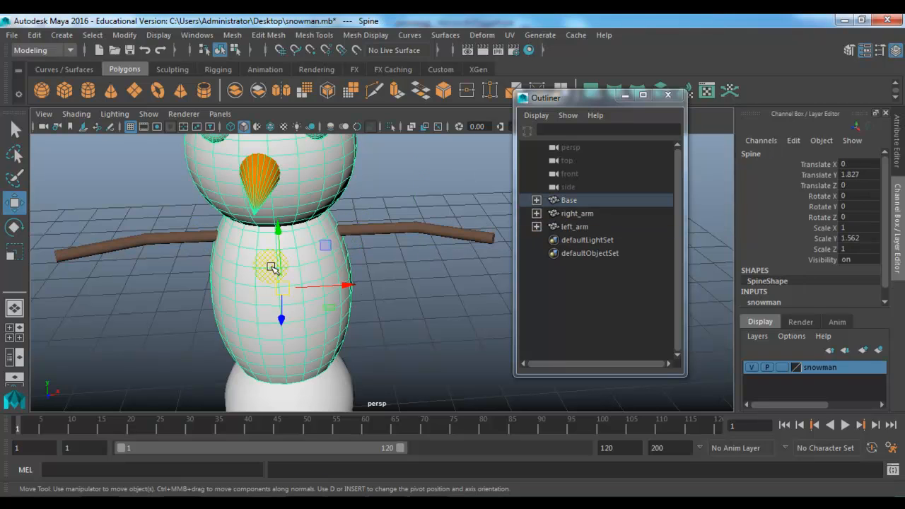
{"action": "left_click", "coordinate": [151, 295]}
{"action": "left_click", "coordinate": [184, 235]}
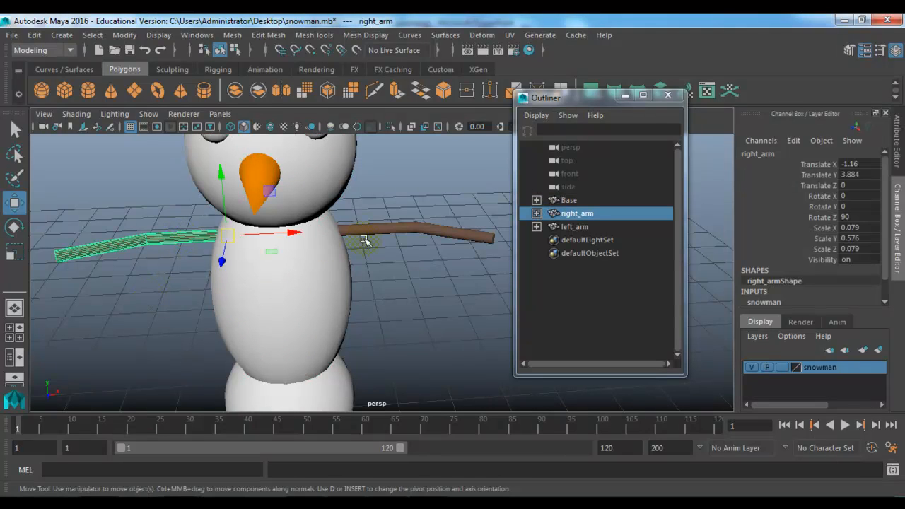
{"action": "left_click", "coordinate": [364, 233], "text": "shift"}
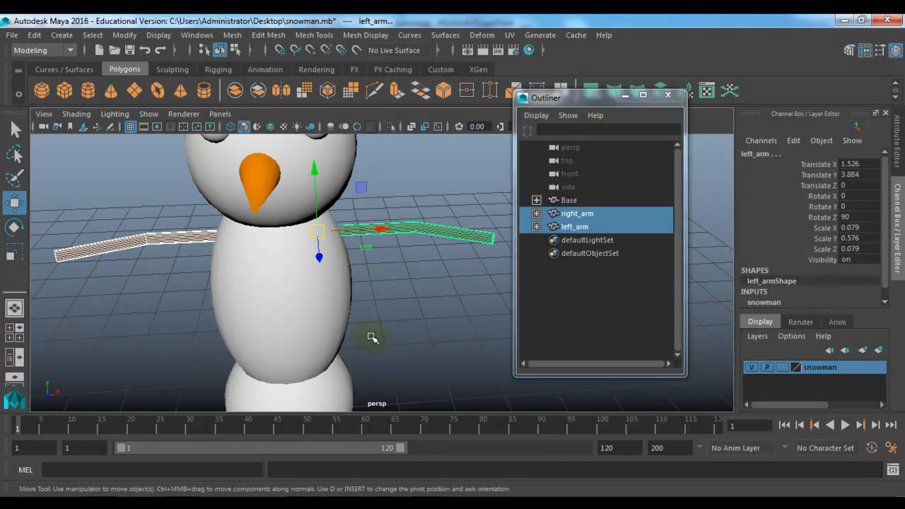
{"action": "left_click", "coordinate": [261, 276], "text": "shift"}
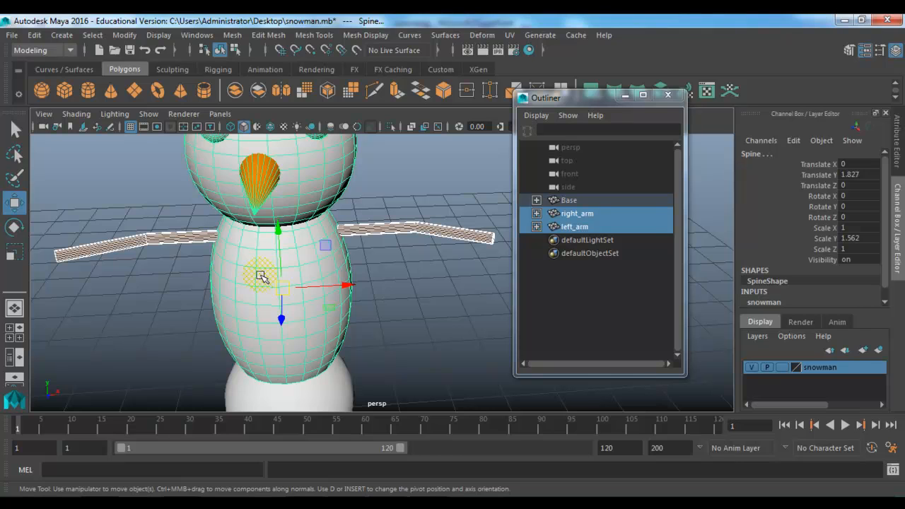
{"action": "key", "text": "p"}
{"action": "left_click", "coordinate": [424, 300]}
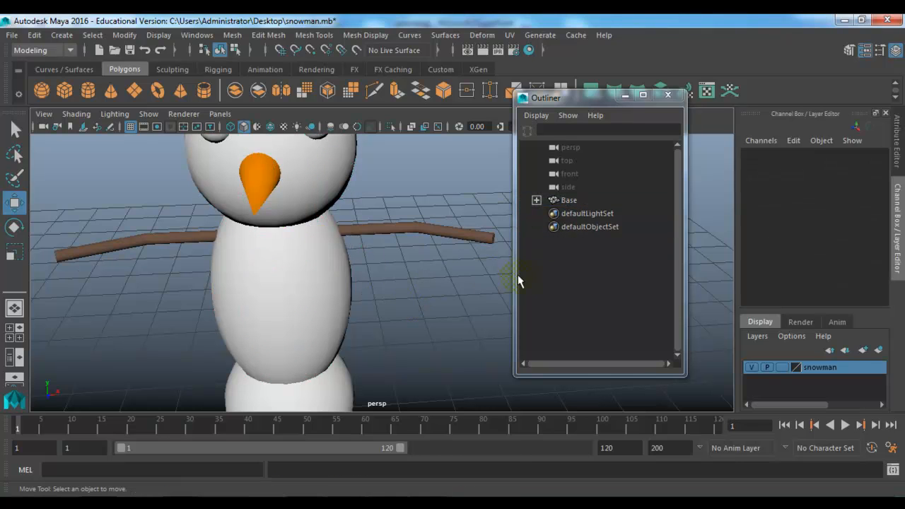
Test the hierarchy by moving Base along the X axis, and undo the moves
{"action": "left_click", "coordinate": [576, 198]}
{"action": "scroll", "coordinate": [254, 333], "scroll_direction": "down", "scroll_amount": 6}
{"action": "left_click_drag", "start_coordinate": [325, 344], "coordinate": [335, 302], "text": "alt"}
{"action": "scroll", "coordinate": [403, 333], "scroll_direction": "up", "scroll_amount": 3}
{"action": "left_click_drag", "start_coordinate": [403, 342], "coordinate": [412, 360]}
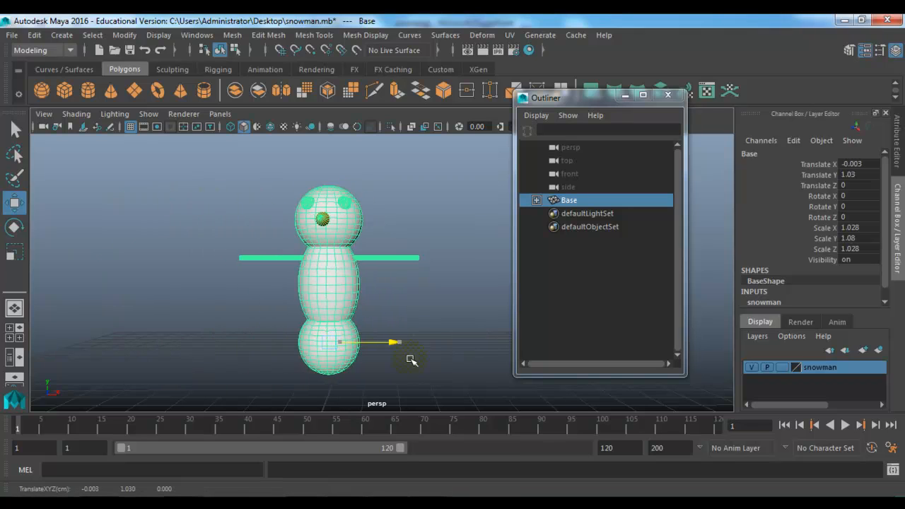
{"action": "key", "text": "ctrl+z"}
{"action": "key", "text": "ctrl+z"}
{"action": "key", "text": "ctrl+z"}
{"action": "key", "text": "ctrl+z"}
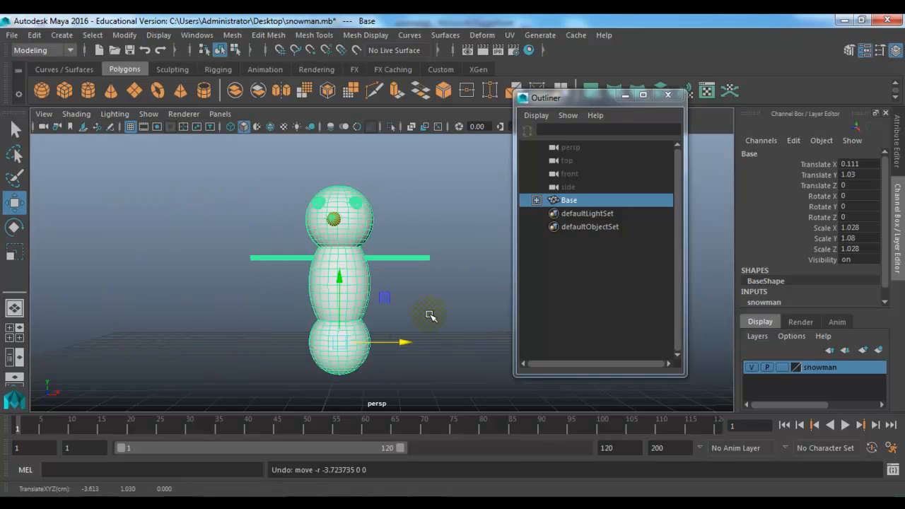
Test-rotate Spine about its Y axis together with the head and arms, and undo the rotations
{"action": "left_click", "coordinate": [430, 316]}
{"action": "left_click", "coordinate": [347, 280]}
{"action": "key", "text": "e"}
{"action": "left_click_drag", "start_coordinate": [359, 282], "coordinate": [311, 318]}
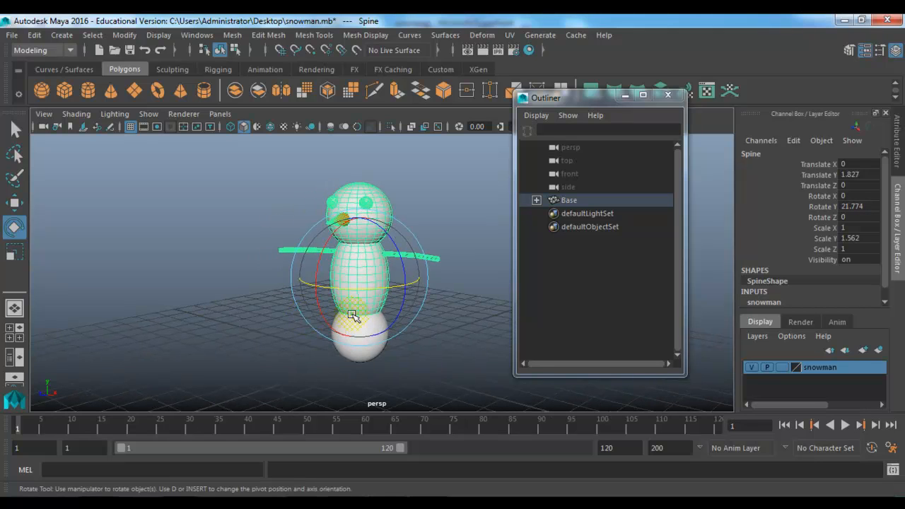
{"action": "mouse_move", "coordinate": [367, 288]}
{"action": "left_mouse_down"}
{"action": "mouse_move", "coordinate": [321, 294]}
{"action": "mouse_move", "coordinate": [367, 291]}
{"action": "left_mouse_up"}
{"action": "key", "text": "ctrl+z"}
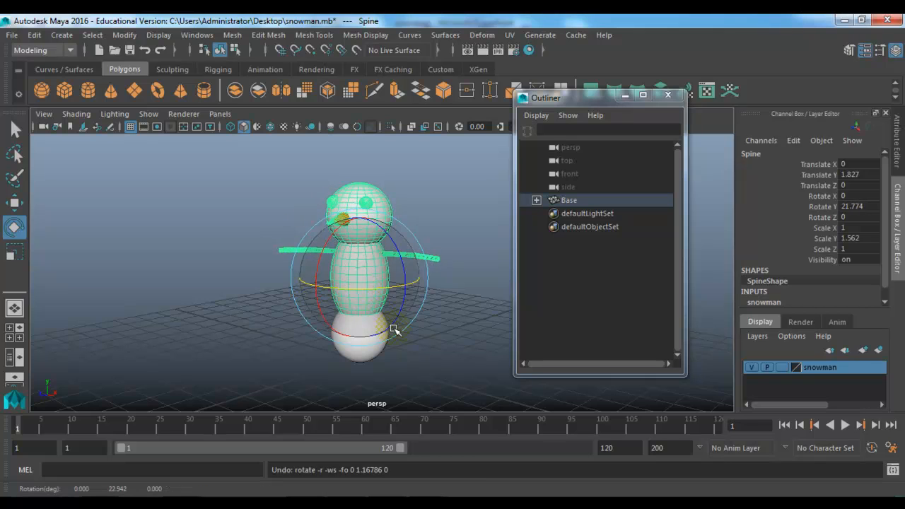
{"action": "left_click", "coordinate": [396, 331]}
{"action": "left_click_drag", "start_coordinate": [430, 330], "coordinate": [364, 338], "text": "alt"}
{"action": "key", "text": "ctrl+z"}
{"action": "key", "text": "ctrl+z"}
{"action": "left_click", "coordinate": [291, 276]}
{"action": "left_click_drag", "start_coordinate": [290, 276], "coordinate": [249, 256], "text": "alt"}
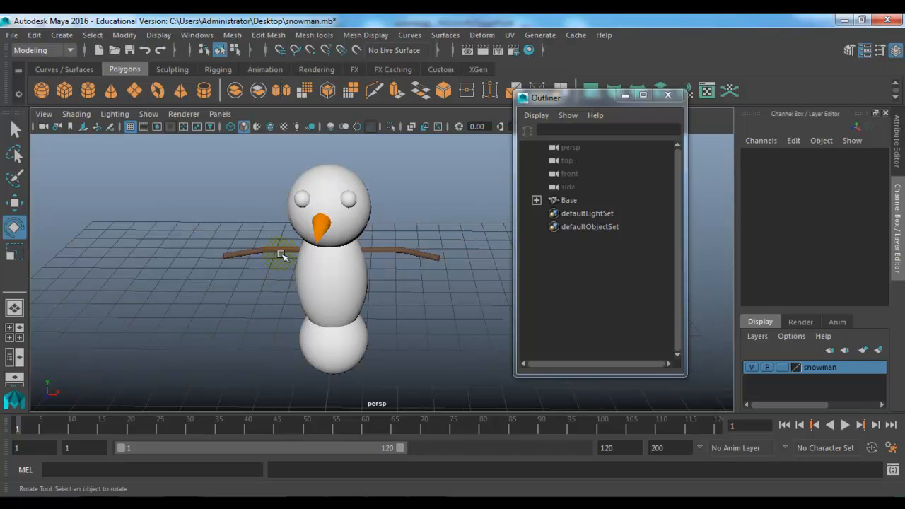
Test-rotate right_arm and left_arm about their shoulder pivots, and undo the rotations
{"action": "left_click", "coordinate": [281, 254]}
{"action": "left_click_drag", "start_coordinate": [331, 198], "coordinate": [397, 324]}
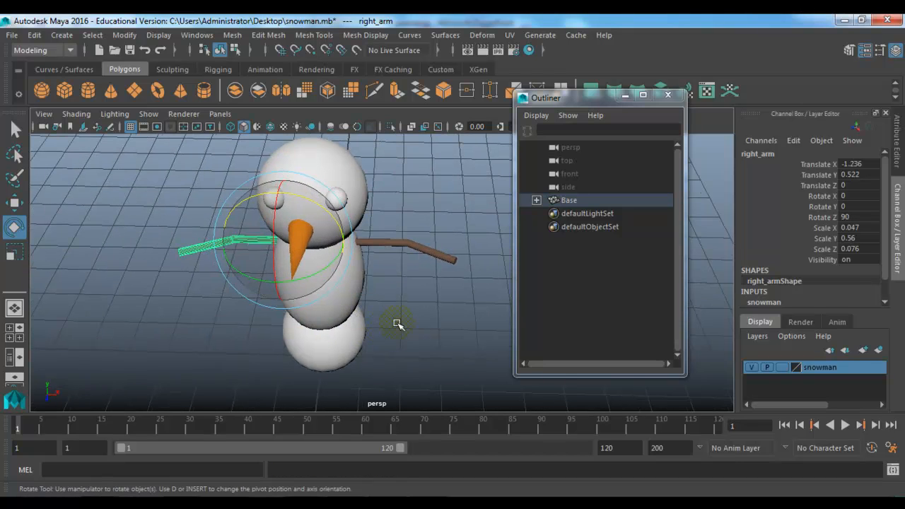
{"action": "left_click", "coordinate": [418, 249]}
{"action": "left_click_drag", "start_coordinate": [364, 200], "coordinate": [343, 221]}
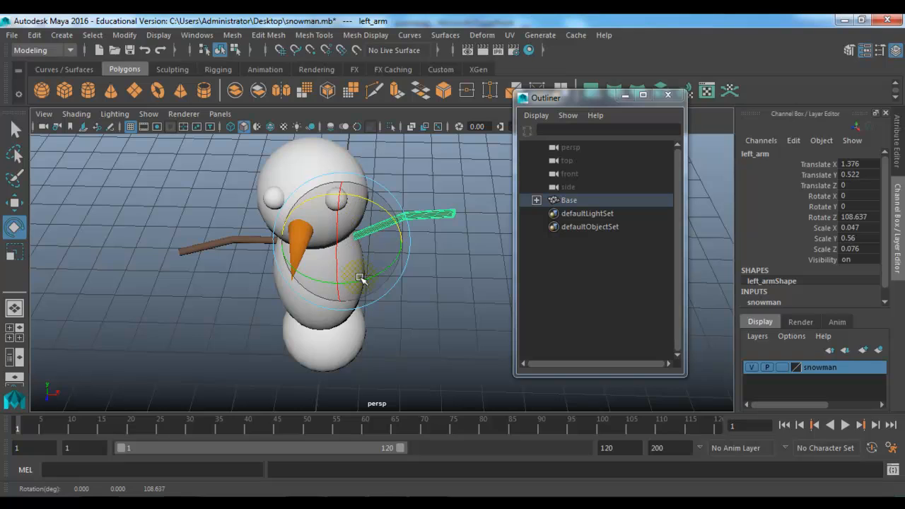
{"action": "key", "text": "ctrl+z"}
Test-rotate left_forearm about its elbow pivot, undo the rotation and clear the selection
{"action": "left_click", "coordinate": [441, 261]}
{"action": "left_click_drag", "start_coordinate": [438, 276], "coordinate": [344, 262]}
{"action": "key", "text": "ctrl+z"}
{"action": "left_click", "coordinate": [450, 326]}
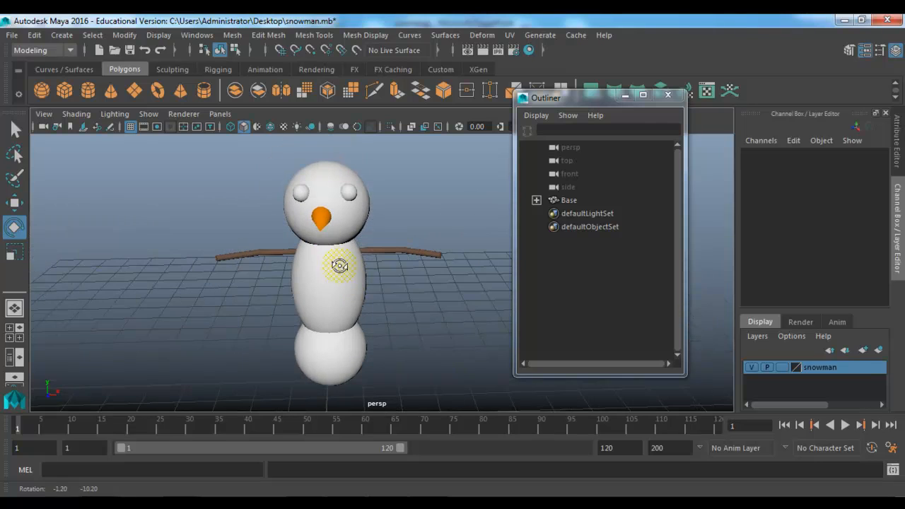
Expand Base and Spine in the scene hierarchy to examine which parts are parented beneath them
{"action": "left_click", "coordinate": [535, 200]}
{"action": "left_click_drag", "start_coordinate": [453, 268], "coordinate": [387, 251], "text": "alt"}
{"action": "middle_click_drag", "start_coordinate": [387, 250], "coordinate": [359, 256], "text": "alt"}
{"action": "right_click_drag", "start_coordinate": [359, 257], "coordinate": [313, 254], "text": "alt"}
{"action": "middle_click_drag", "start_coordinate": [313, 255], "coordinate": [310, 281], "text": "alt"}
{"action": "left_click", "coordinate": [549, 212]}
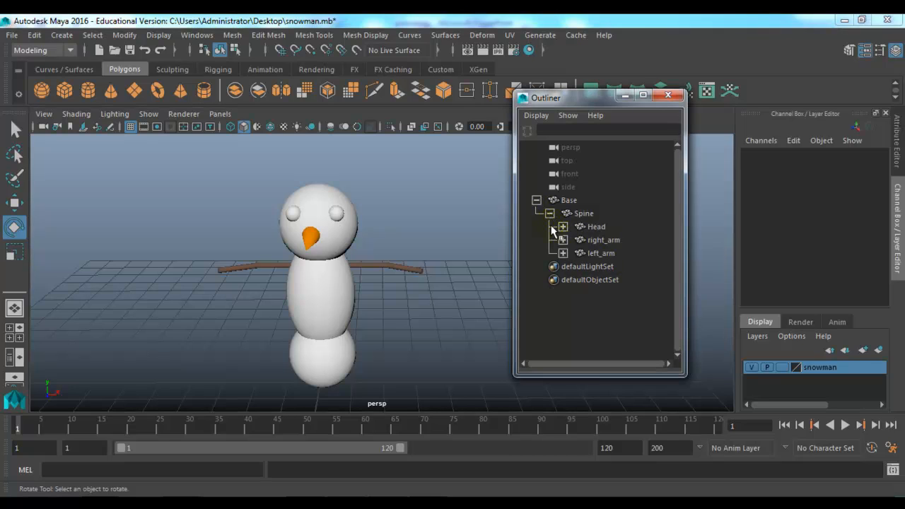
{"action": "left_click", "coordinate": [549, 213]}
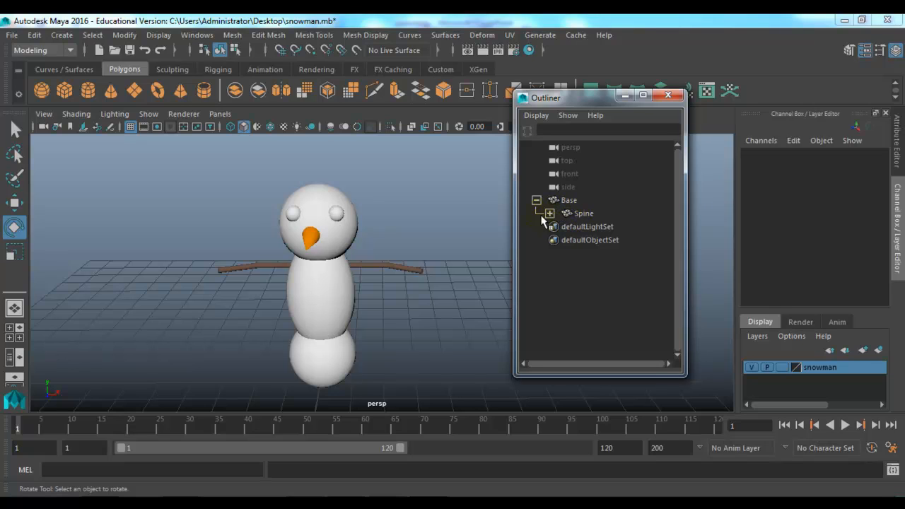
{"action": "left_click", "coordinate": [549, 213]}
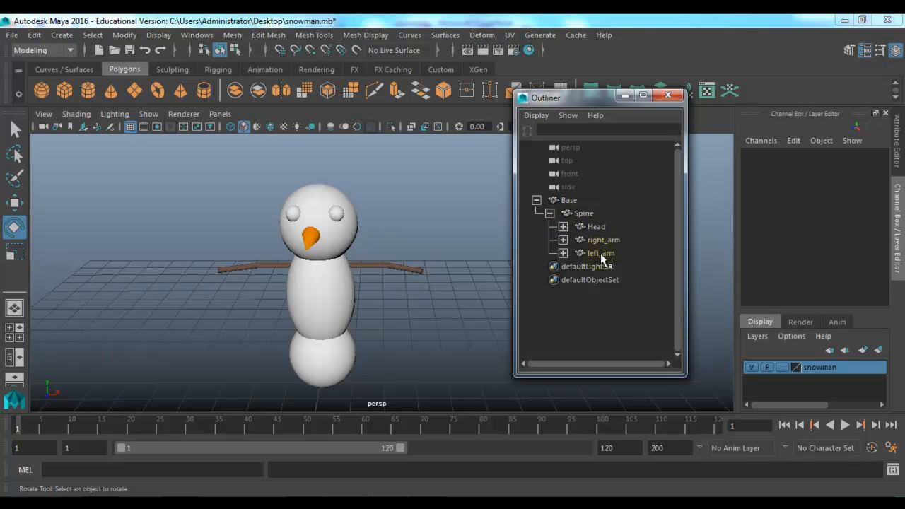
Examine the children of Head, right_arm and left_arm one by one, and collapse the hierarchy back to Base
{"action": "left_click", "coordinate": [562, 226]}
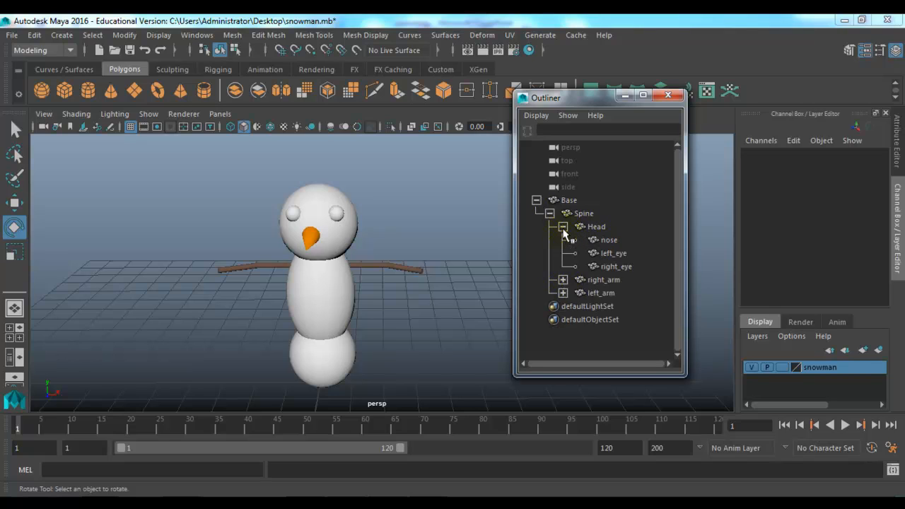
{"action": "left_click", "coordinate": [562, 226]}
{"action": "left_click", "coordinate": [563, 240]}
{"action": "left_click", "coordinate": [563, 240]}
{"action": "left_click", "coordinate": [562, 253]}
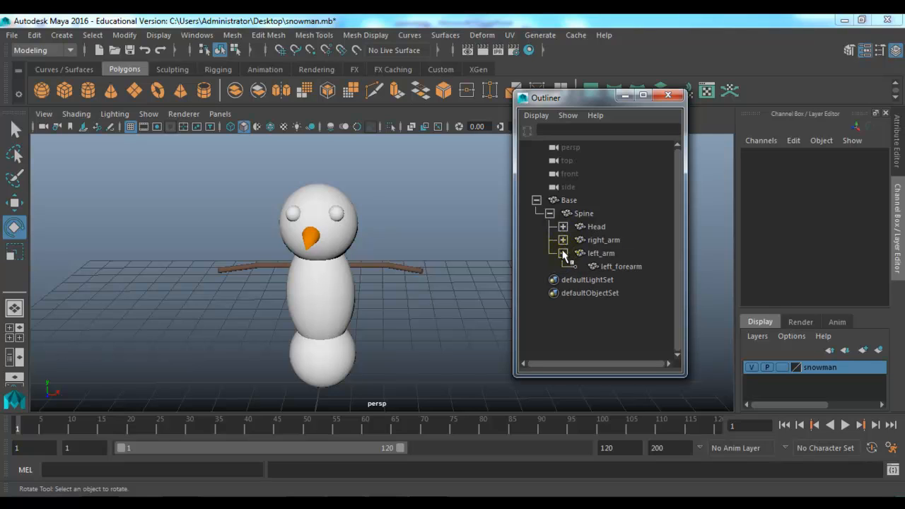
{"action": "left_click", "coordinate": [562, 253]}
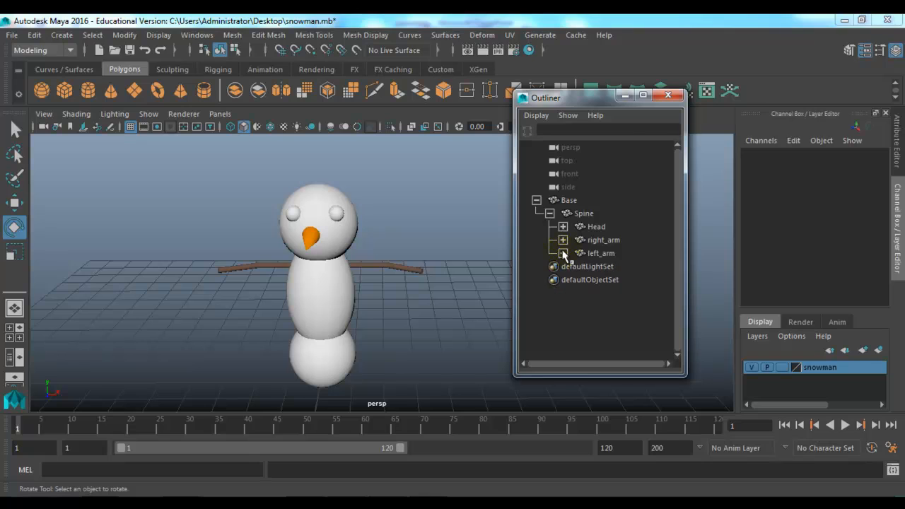
{"action": "left_click", "coordinate": [550, 213]}
{"action": "left_click", "coordinate": [536, 200]}
{"action": "scroll", "coordinate": [416, 336], "scroll_direction": "down", "scroll_amount": 2}
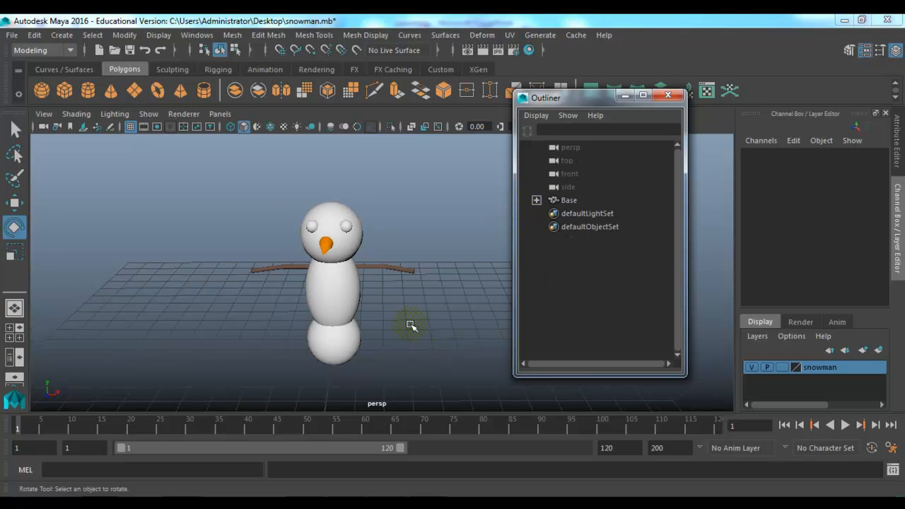
{"action": "left_click_drag", "start_coordinate": [377, 298], "coordinate": [366, 291], "text": "alt"}
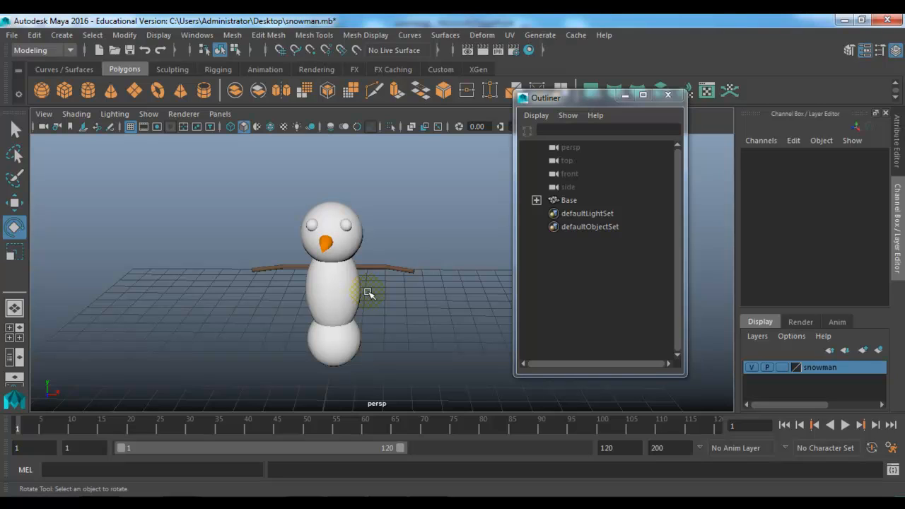